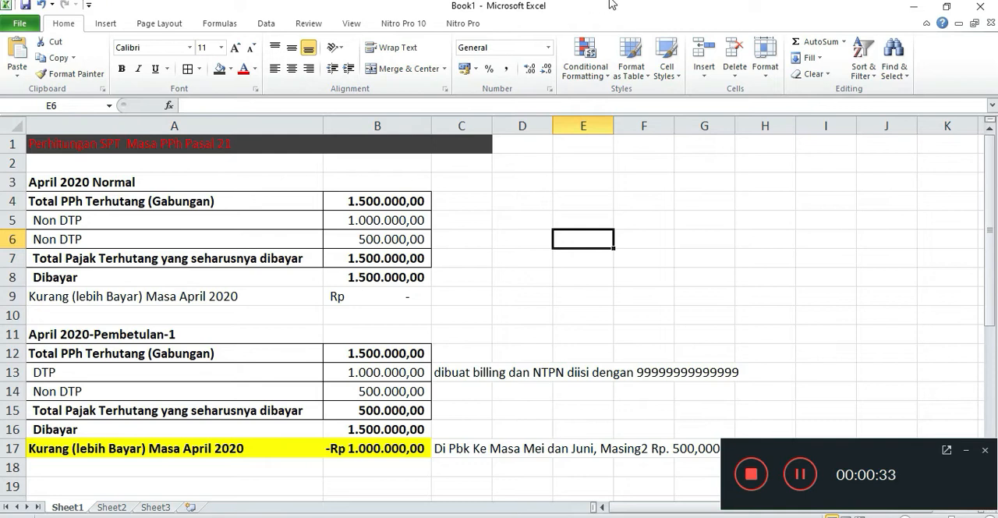
# Examine the April 2020 Normal section and its Total PPh Terhutang (Gabungan) row.
pyautogui.click(246, 212)
pyautogui.click(121, 176)
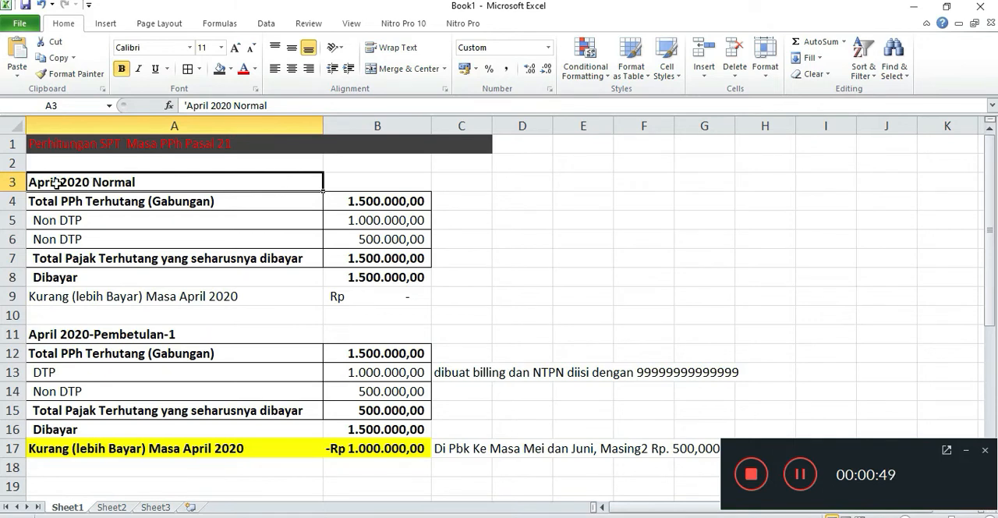
pyautogui.moveTo(93, 185); pyautogui.dragTo(390, 276)
pyautogui.scroll(-1, 390, 276)
pyautogui.scroll(1, 391, 276)
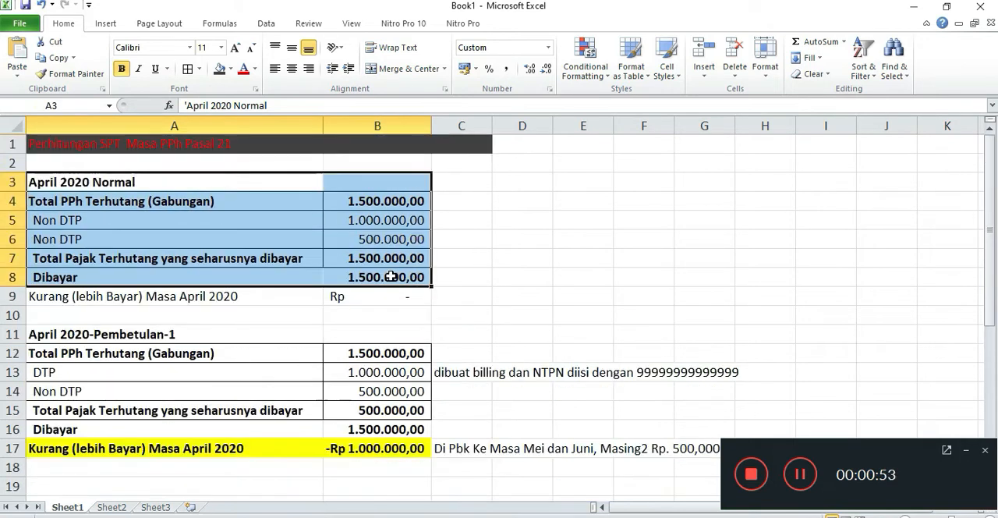
pyautogui.click(89, 197)
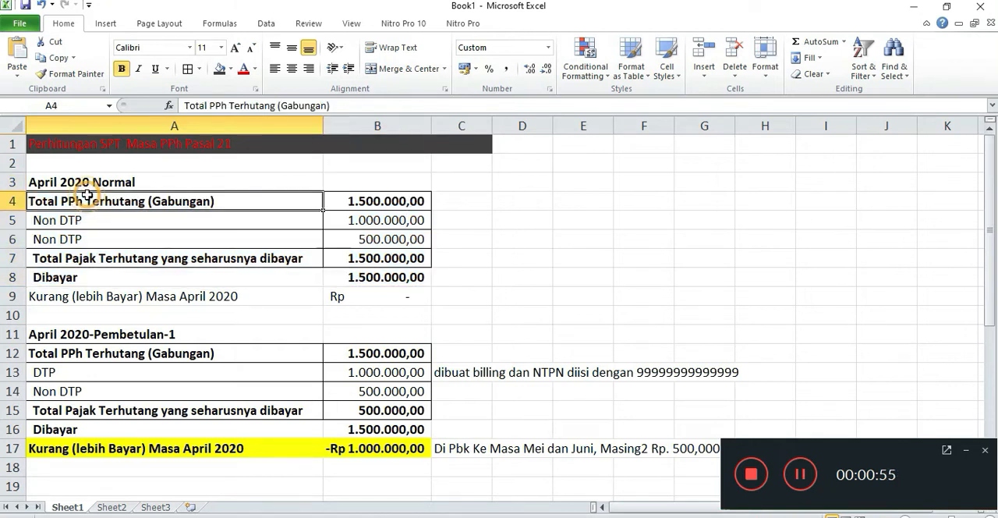
pyautogui.click(367, 197)
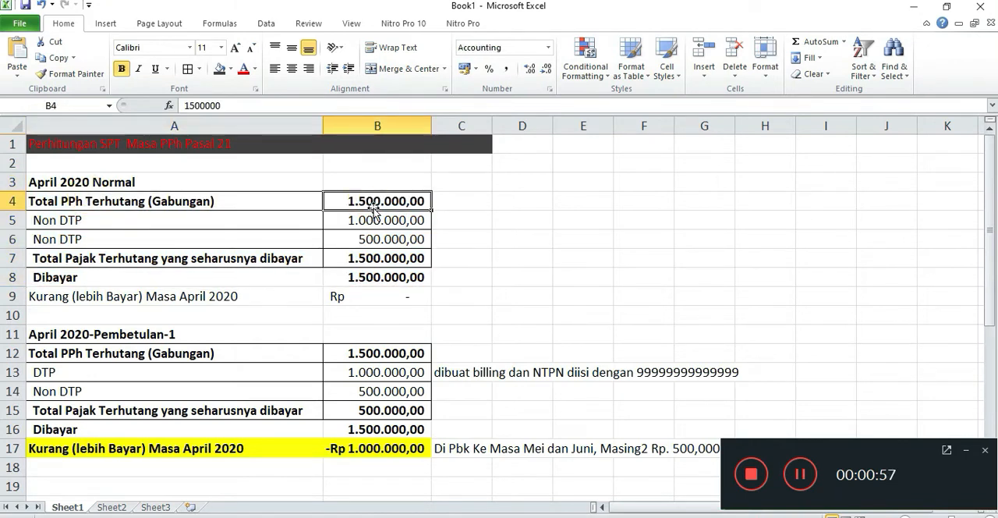
pyautogui.moveTo(97, 200); pyautogui.dragTo(414, 202)
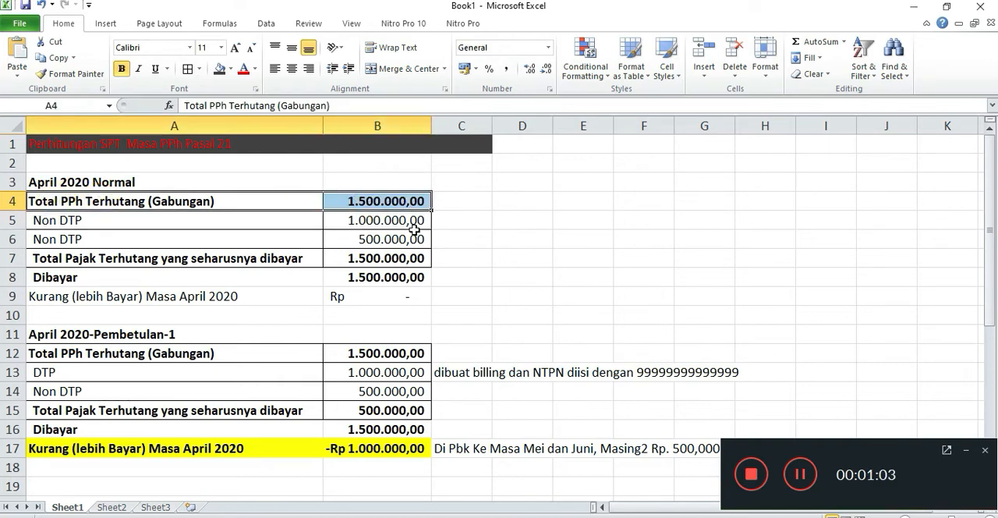
pyautogui.moveTo(43, 201); pyautogui.dragTo(379, 204)
# Review the two Non DTP rows and their amounts in the April 2020 Normal section.
pyautogui.moveTo(120, 221); pyautogui.dragTo(347, 220)
pyautogui.click(138, 225)
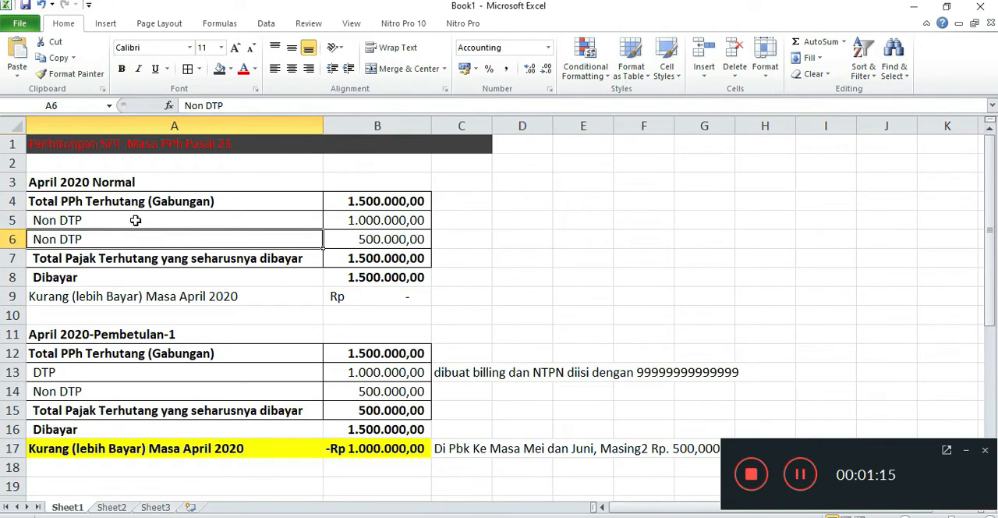
pyautogui.click(183, 236)
pyautogui.click(209, 221)
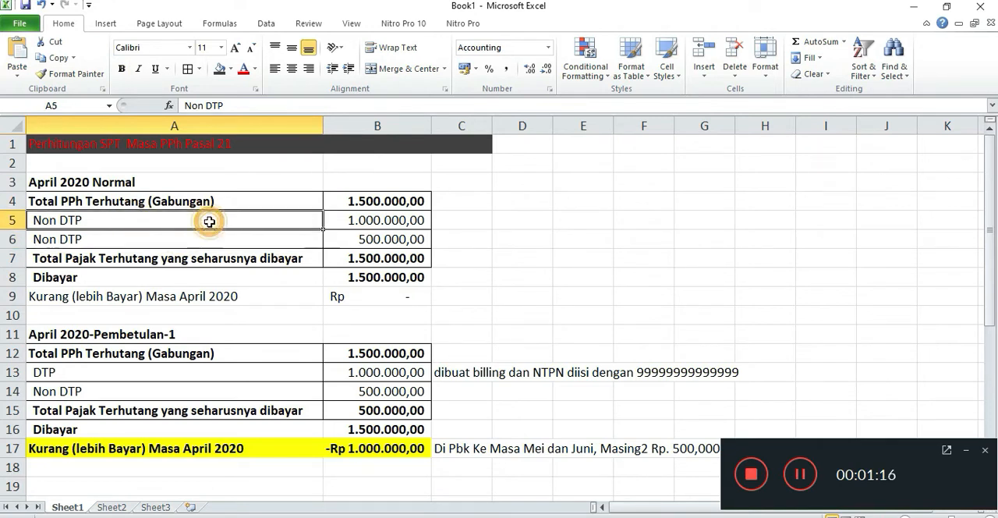
pyautogui.click(207, 238)
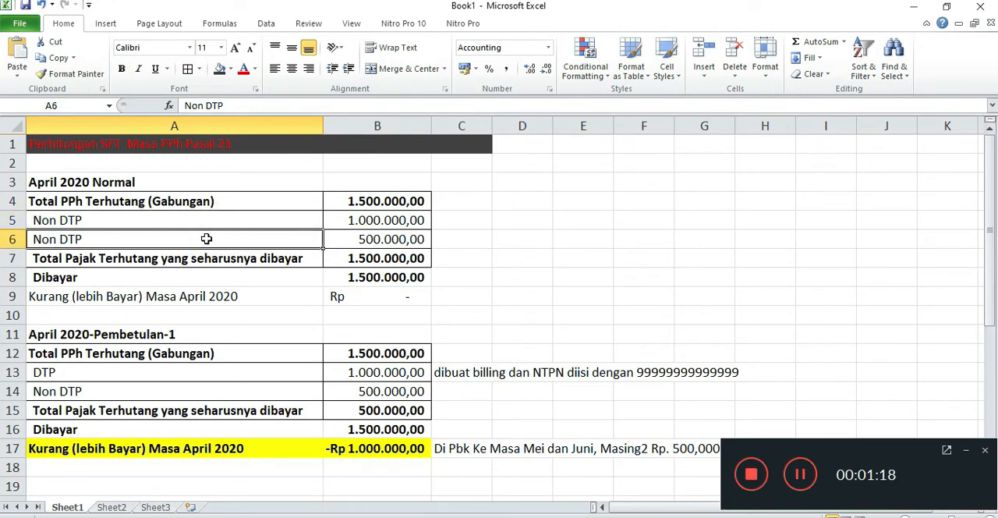
pyautogui.click(212, 223)
pyautogui.click(206, 239)
pyautogui.moveTo(190, 223); pyautogui.dragTo(371, 273)
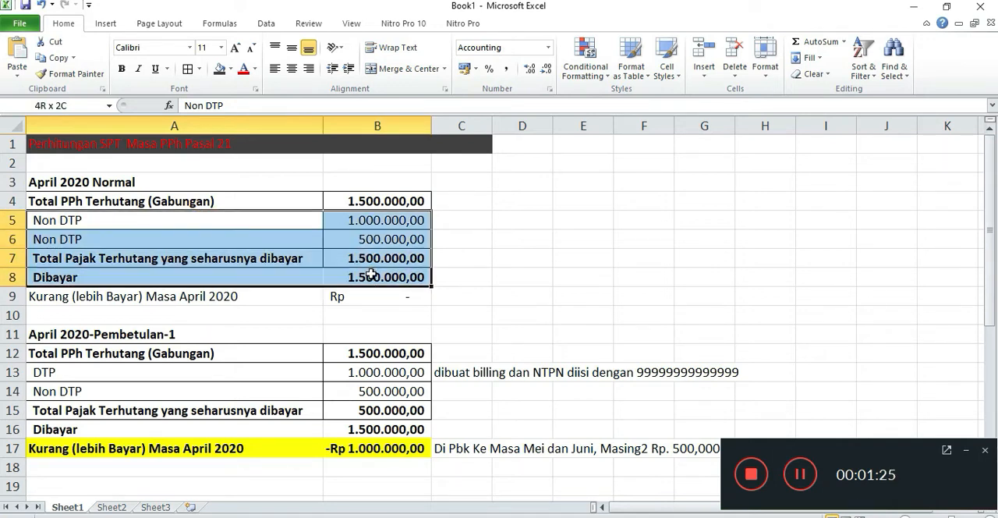
pyautogui.moveTo(371, 272); pyautogui.dragTo(374, 270)
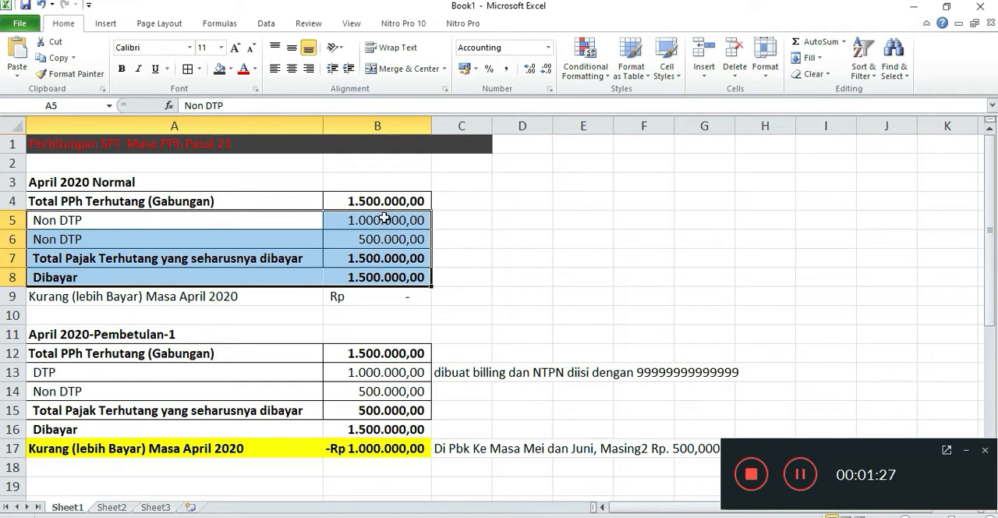
pyautogui.scroll(-1, 358, 214)
pyautogui.scroll(1, 129, 285)
# Compare the tax payable, Dibayar and Kurang (lebih Bayar) rows of the April 2020 Normal section.
pyautogui.click(81, 257)
pyautogui.click(353, 279)
pyautogui.click(414, 257)
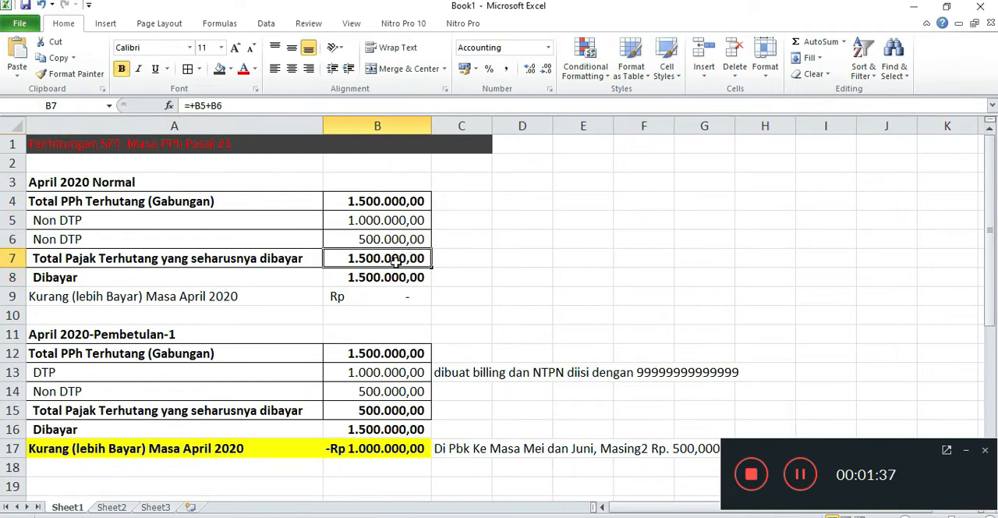
pyautogui.click(277, 262)
pyautogui.click(396, 259)
pyautogui.click(148, 276)
pyautogui.click(390, 279)
pyautogui.scroll(-1, 390, 280)
pyautogui.click(382, 242)
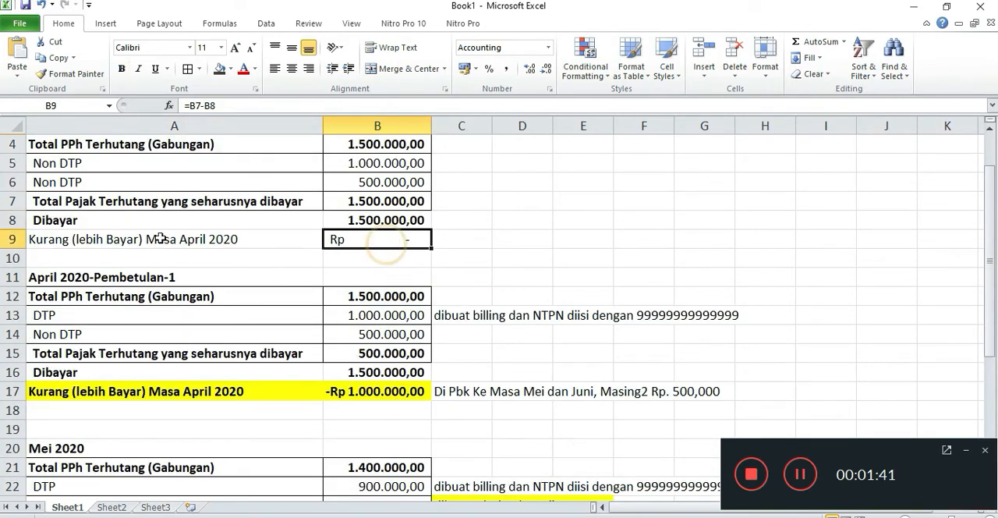
pyautogui.click(92, 223)
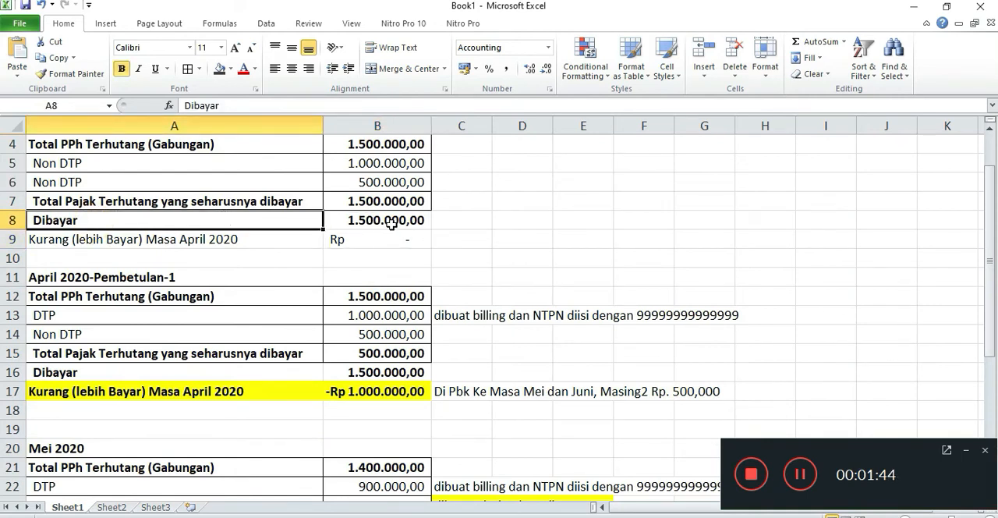
# Examine how the April 2020-Pembetulan-1 section splits the combined PPh into DTP and Non DTP amounts.
pyautogui.scroll(-1, 391, 224)
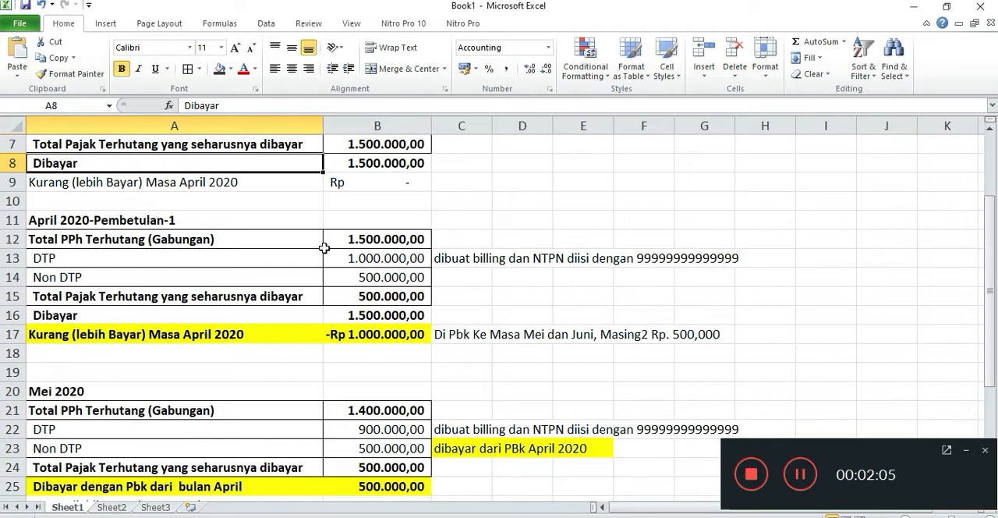
pyautogui.click(93, 257)
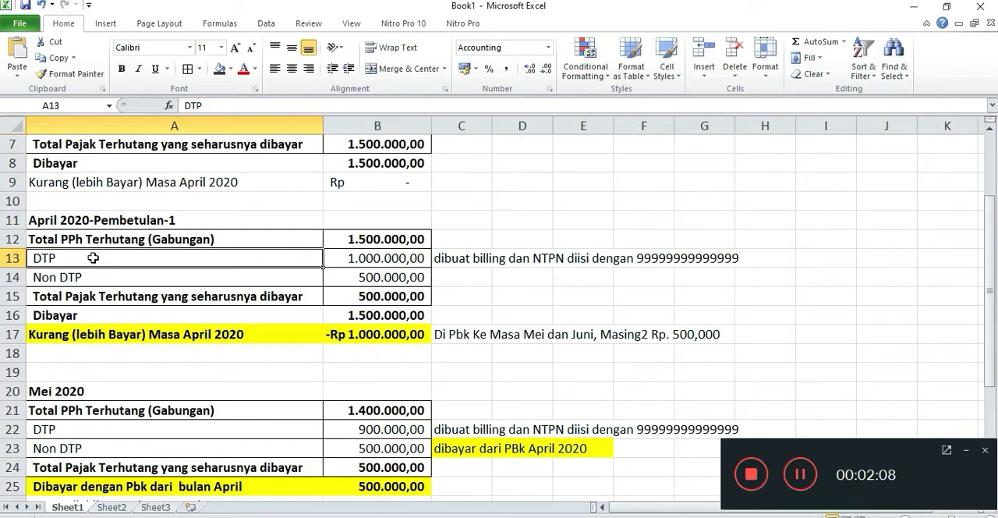
pyautogui.click(397, 257)
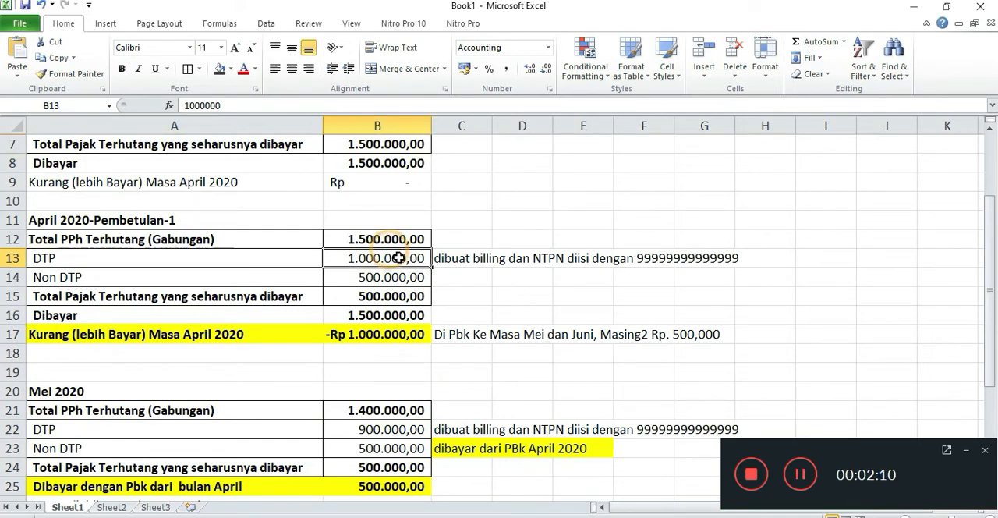
pyautogui.click(194, 276)
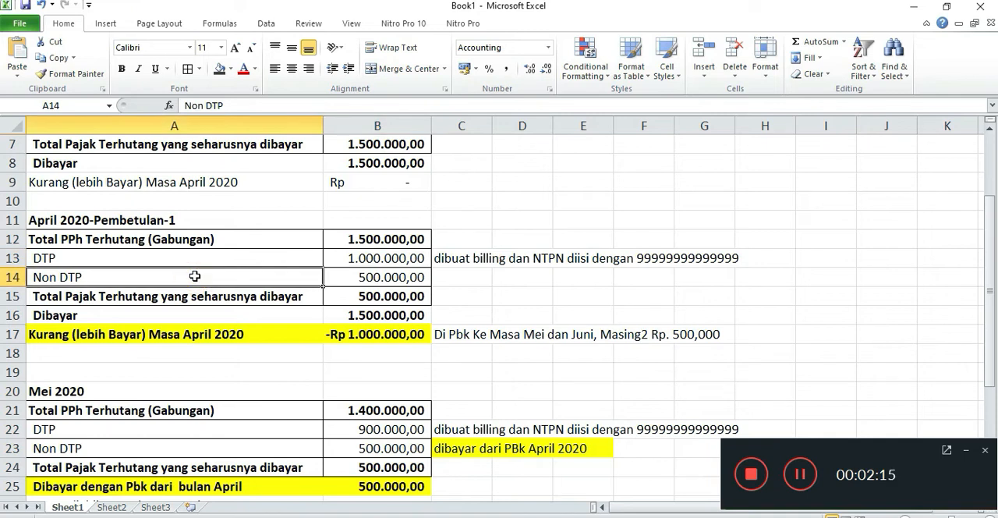
pyautogui.click(394, 274)
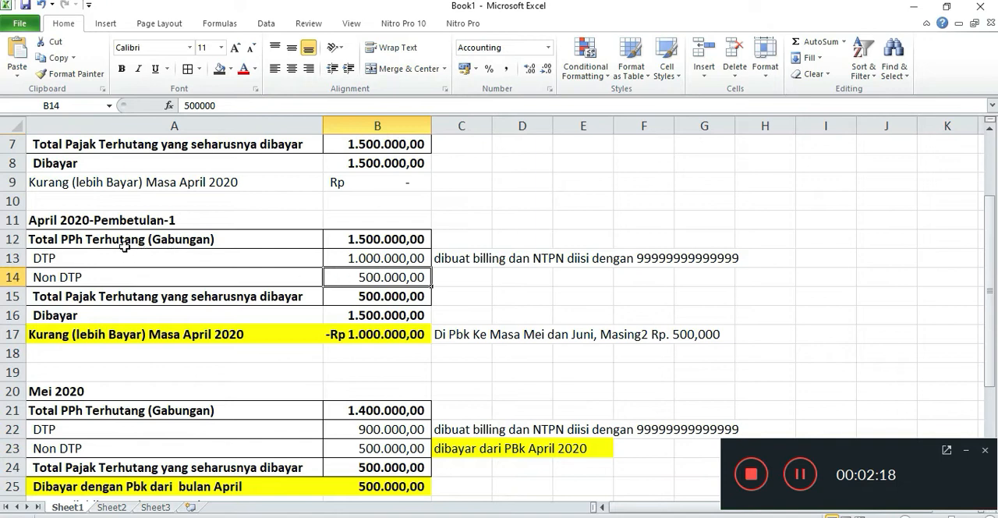
pyautogui.moveTo(117, 238); pyautogui.dragTo(367, 254)
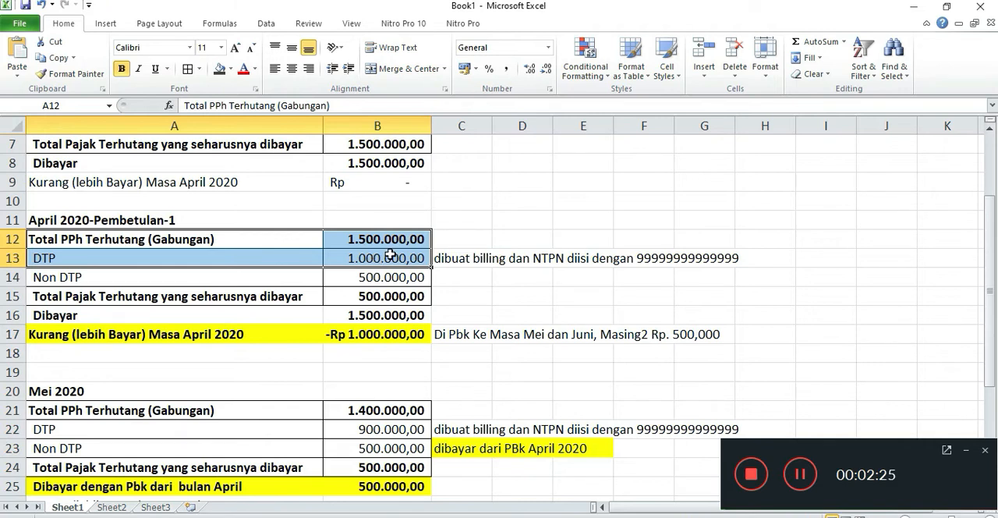
pyautogui.click(398, 242)
pyautogui.click(397, 257)
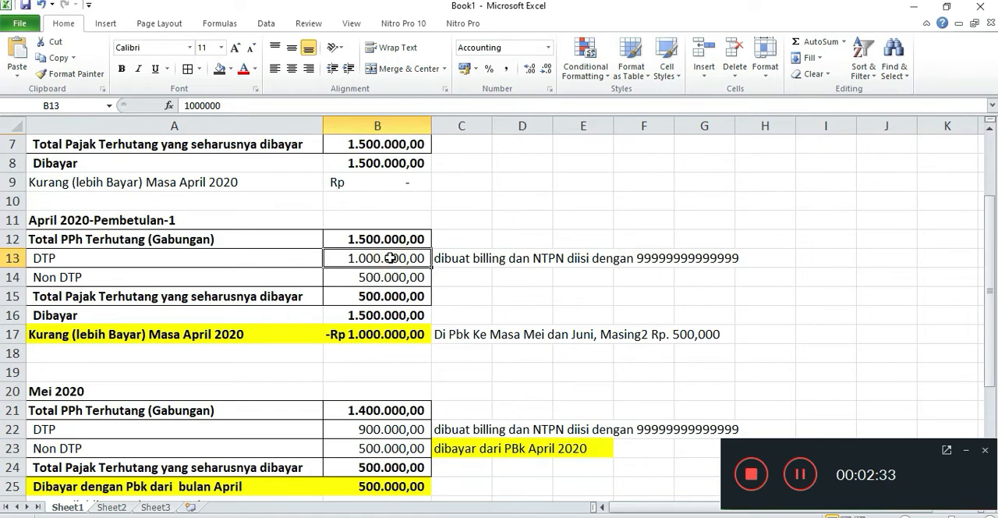
pyautogui.click(100, 279)
pyautogui.click(388, 278)
pyautogui.scroll(-1, 382, 277)
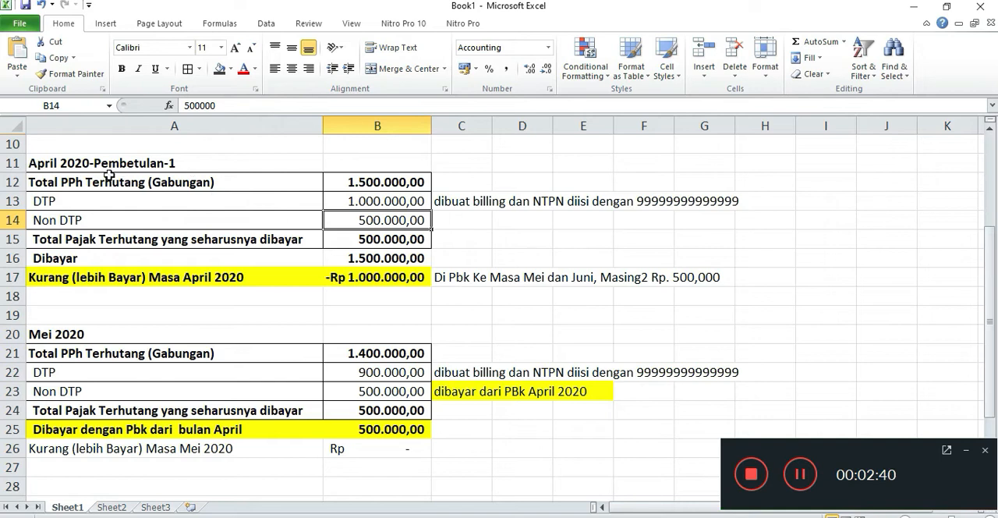
# Check the Total Pajak Terhutang yang seharusnya dibayar in April 2020-Pembetulan-1 against the DTP and Non DTP amounts.
pyautogui.click(378, 242)
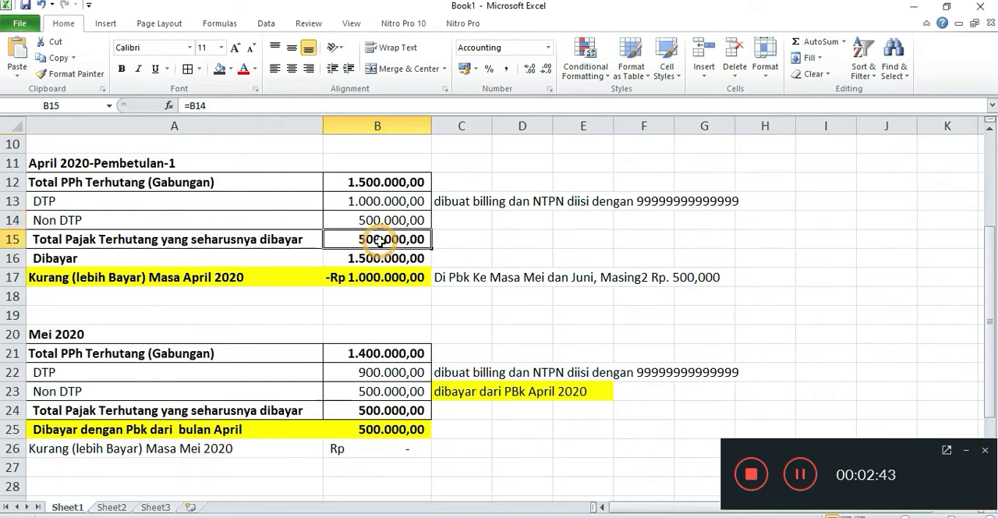
pyautogui.click(159, 244)
pyautogui.click(380, 254)
pyautogui.click(387, 245)
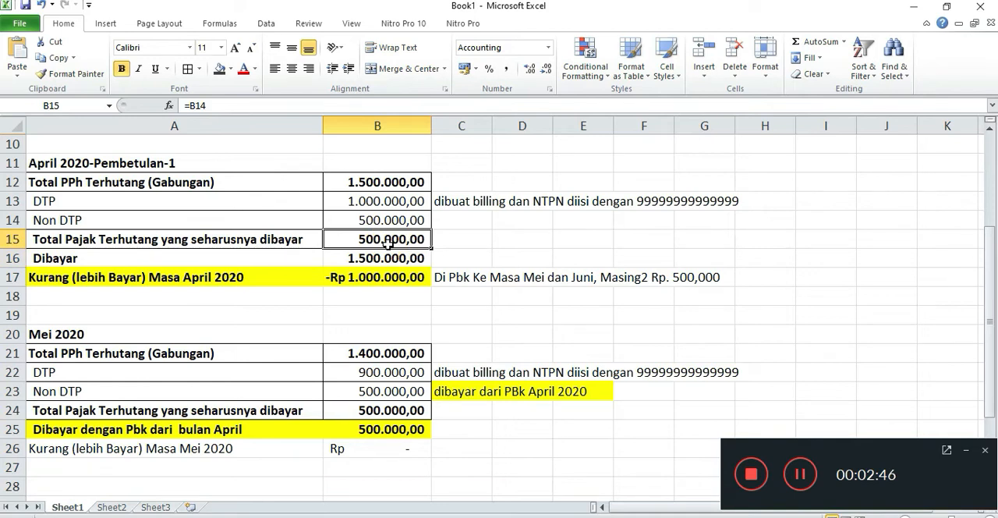
pyautogui.click(388, 181)
pyautogui.click(392, 201)
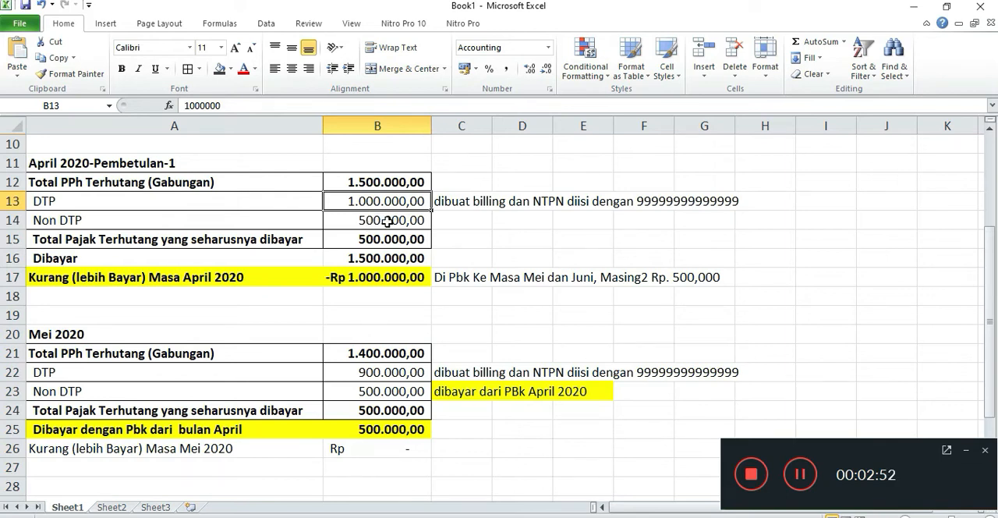
pyautogui.click(387, 221)
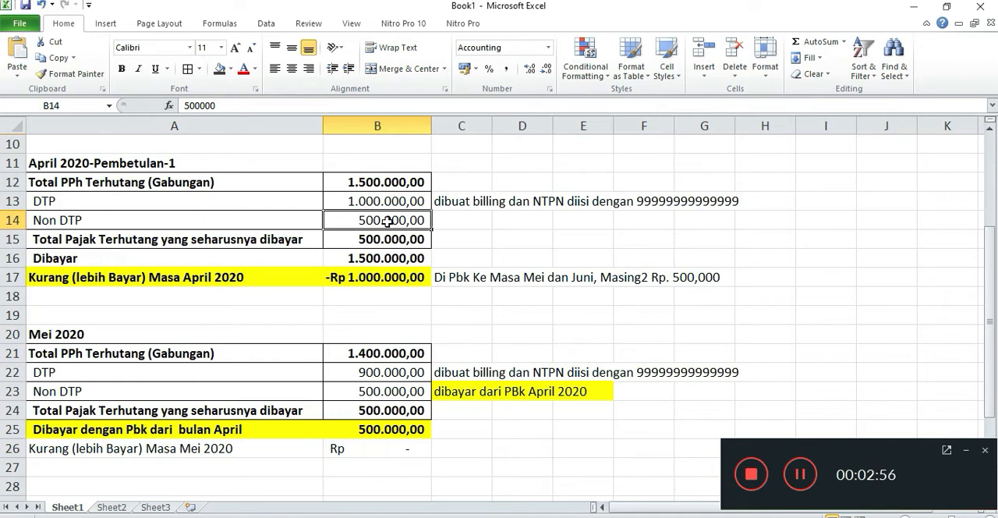
pyautogui.click(389, 243)
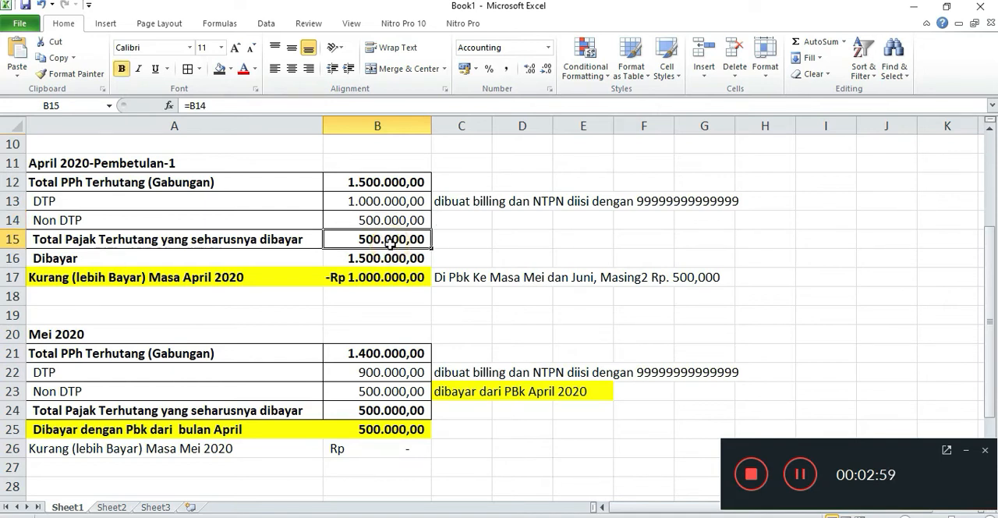
# Fill the Dibayar row (A8:B8) of the April 2020 Normal section with yellow.
pyautogui.click(77, 258)
pyautogui.scroll(1, 329, 314)
pyautogui.scroll(1, 329, 314)
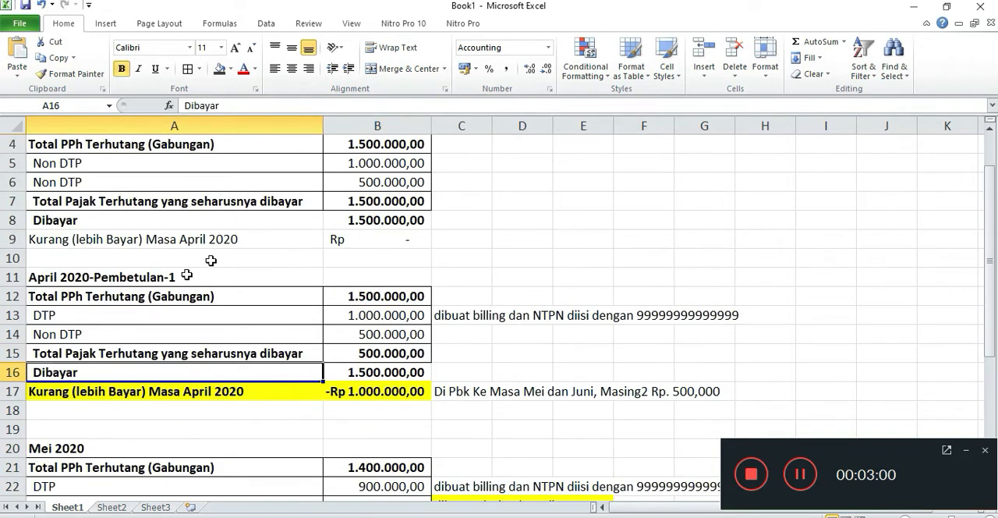
pyautogui.moveTo(62, 222); pyautogui.dragTo(377, 219)
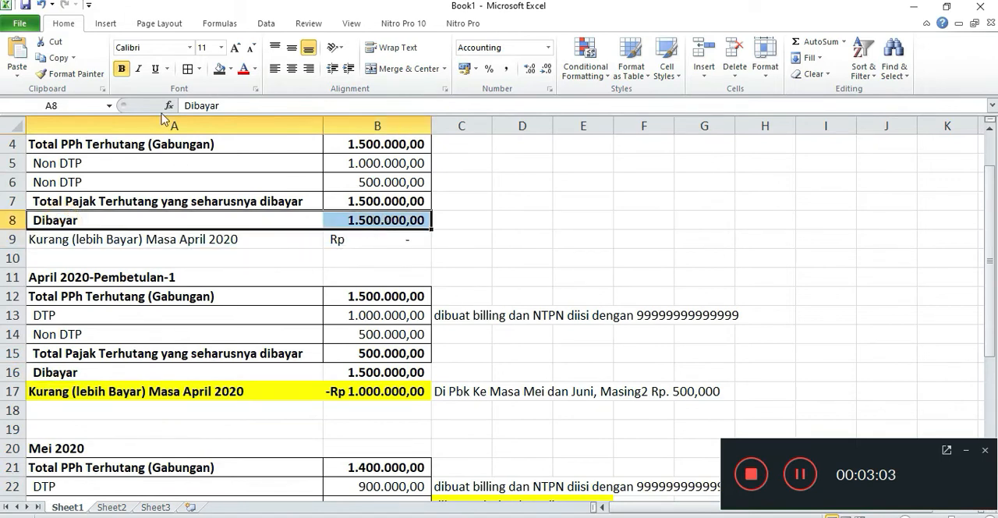
pyautogui.click(231, 68)
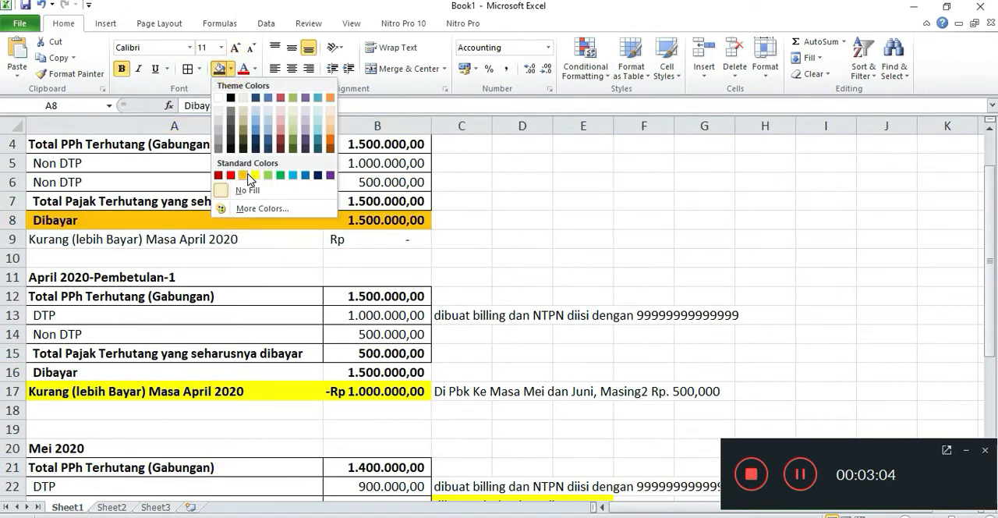
pyautogui.click(255, 175)
# Compare the tax payable, Dibayar and Kurang (lebih Bayar) amounts in the April 2020-Pembetulan-1 section.
pyautogui.scroll(-1, 499, 362)
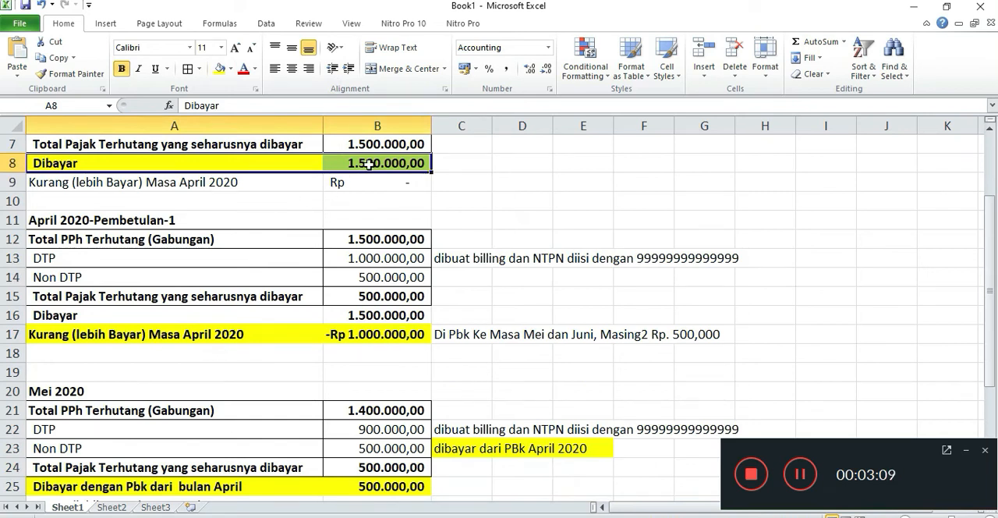
pyautogui.scroll(-1, 312, 312)
pyautogui.click(366, 256)
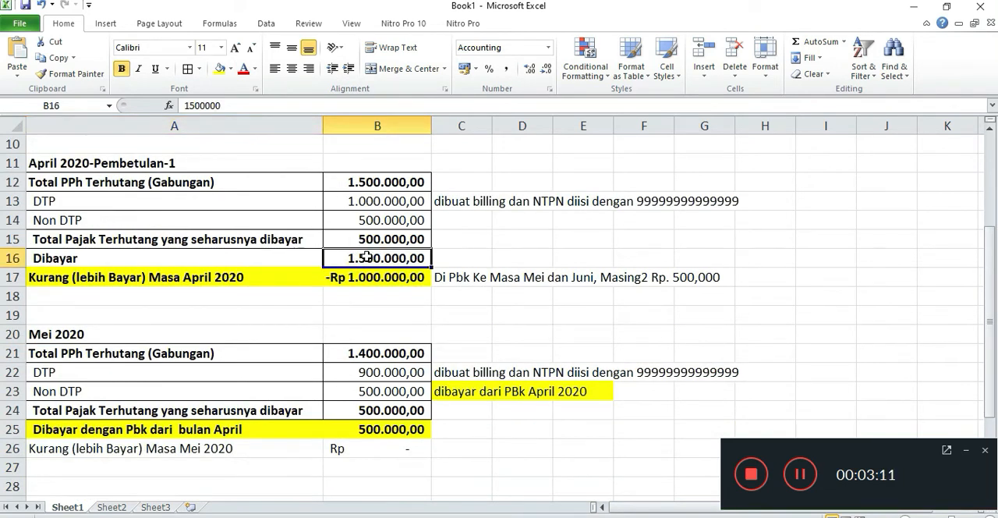
pyautogui.click(388, 239)
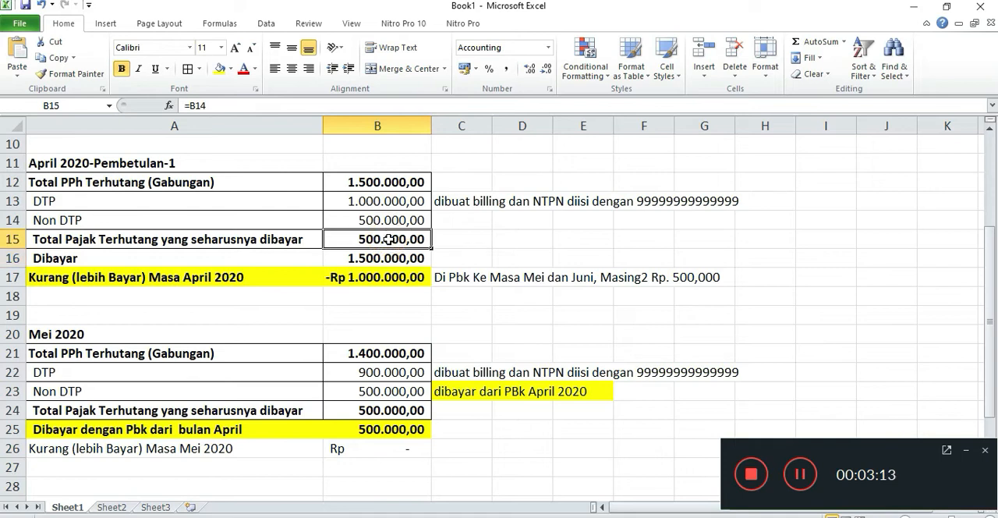
pyautogui.click(368, 265)
pyautogui.click(350, 277)
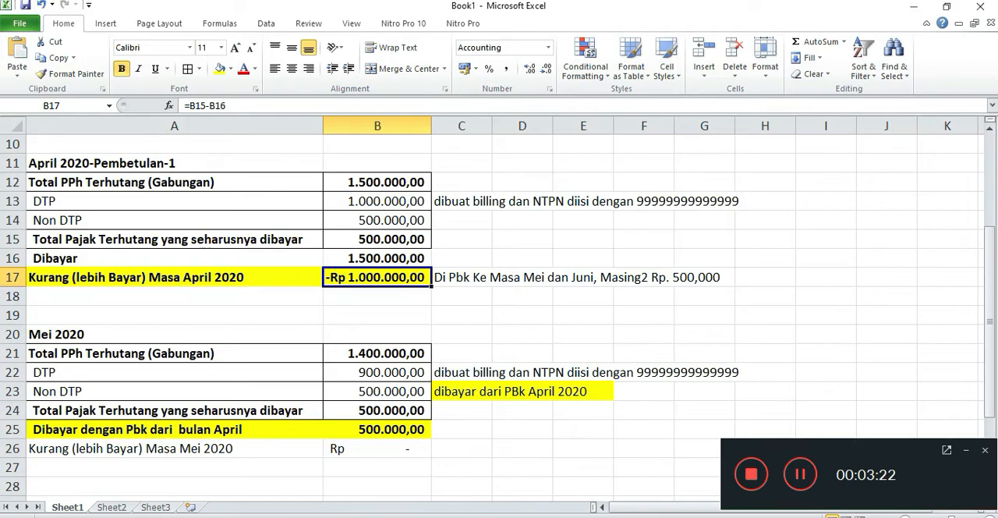
# Switch to the Ortax regulation page in Chrome and review point f's employer criteria and its sub-point 1 on correcting the SPT Masa PPh Pasal 21.
pyautogui.hotkey('alt', 'Tab')
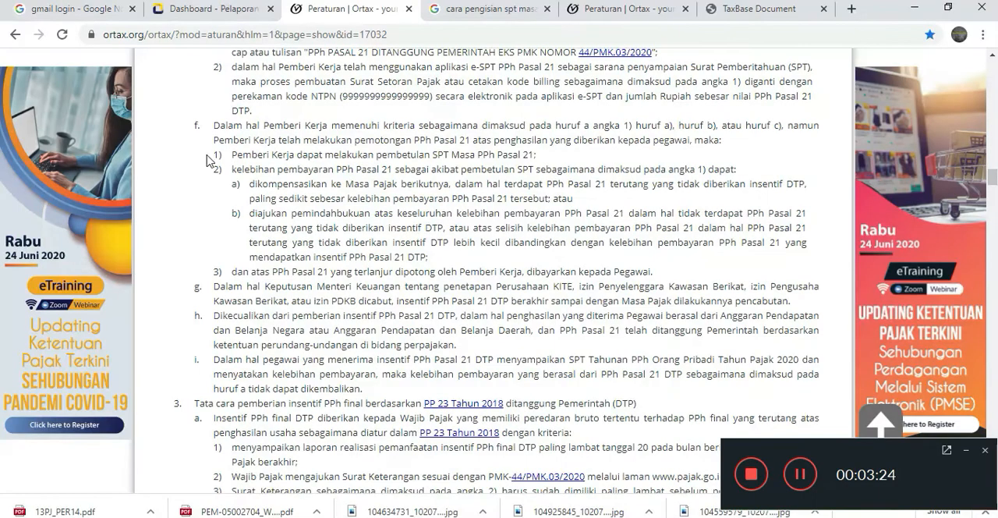
pyautogui.moveTo(345, 127); pyautogui.dragTo(777, 139)
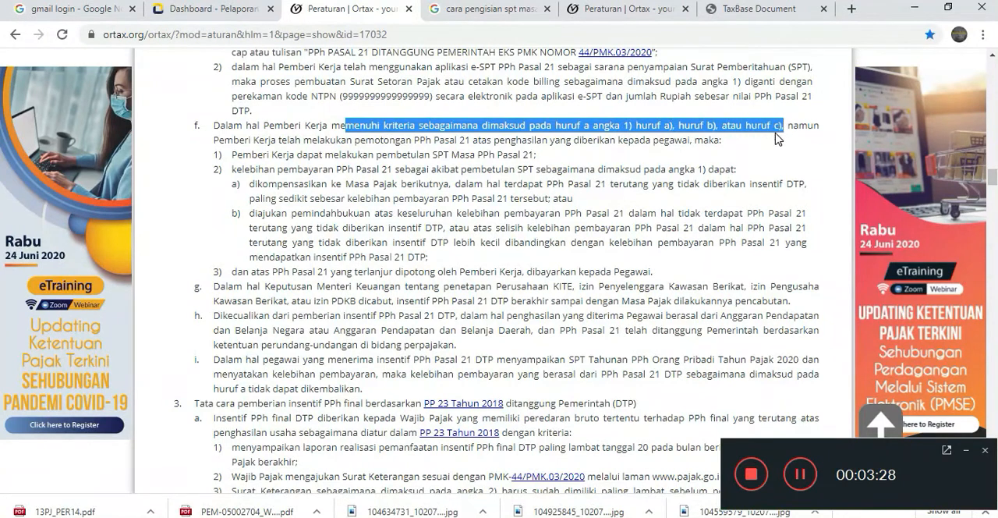
pyautogui.moveTo(502, 142); pyautogui.dragTo(719, 138)
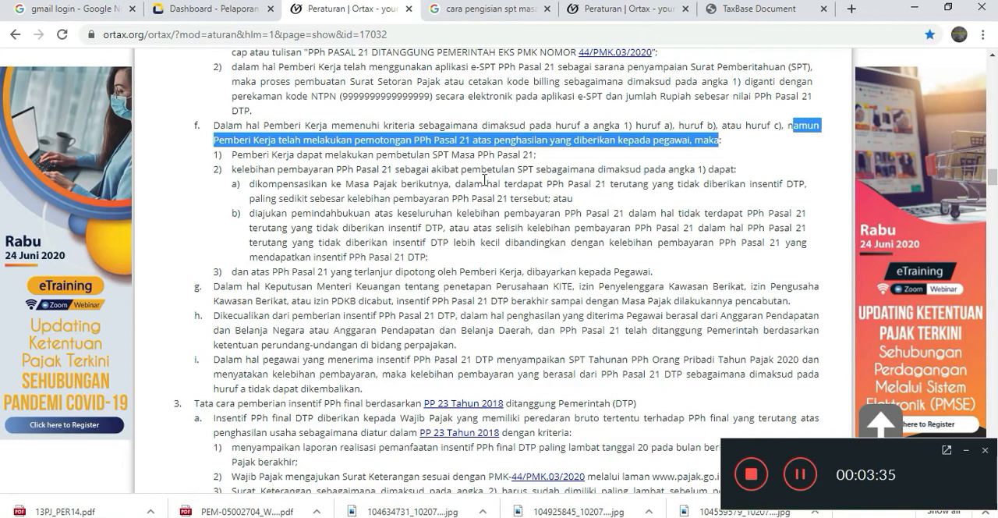
pyautogui.click(238, 154)
pyautogui.moveTo(404, 150); pyautogui.dragTo(540, 159)
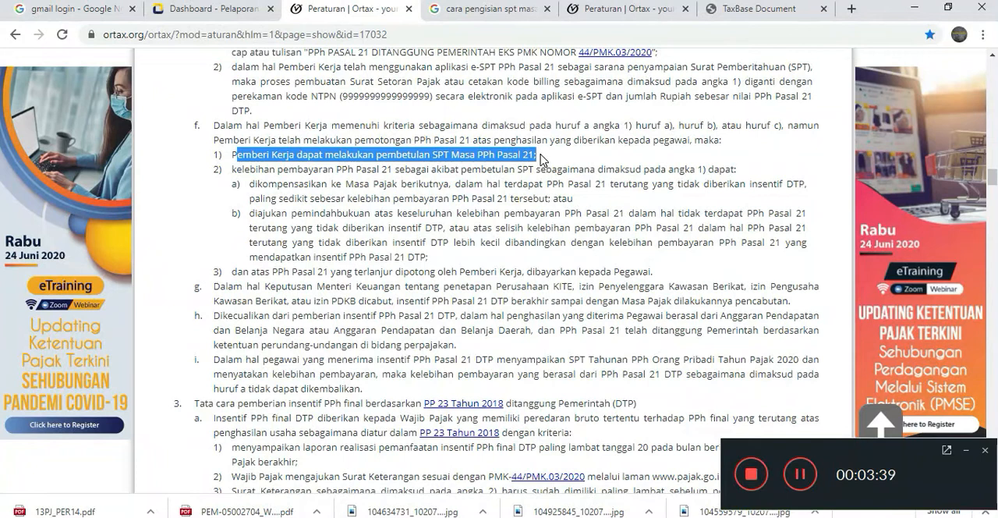
# Review sub-point 2 of point f on treating the PPh Pasal 21 overpayment, covering compensation (a) and pemindahbukuan (b).
pyautogui.moveTo(269, 168); pyautogui.dragTo(679, 184)
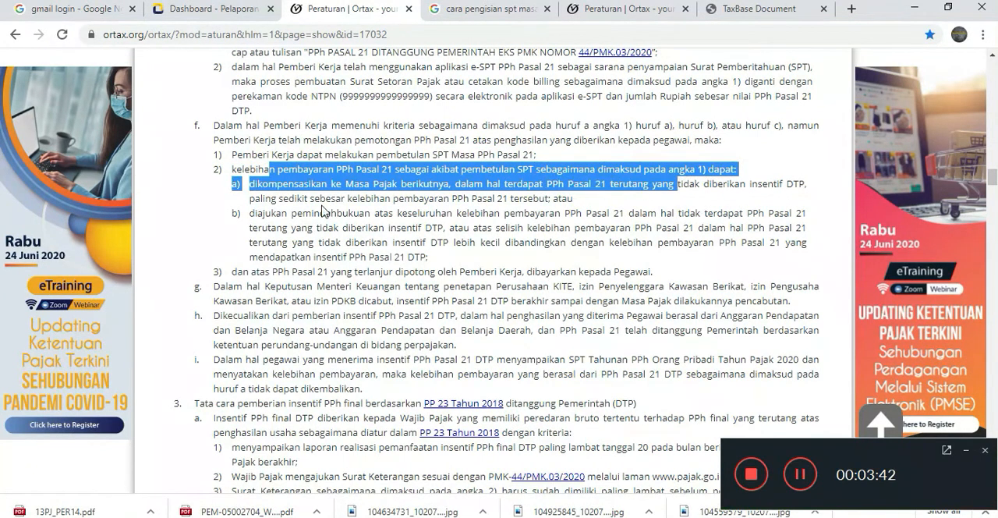
pyautogui.click(260, 184)
pyautogui.moveTo(254, 187); pyautogui.dragTo(510, 210)
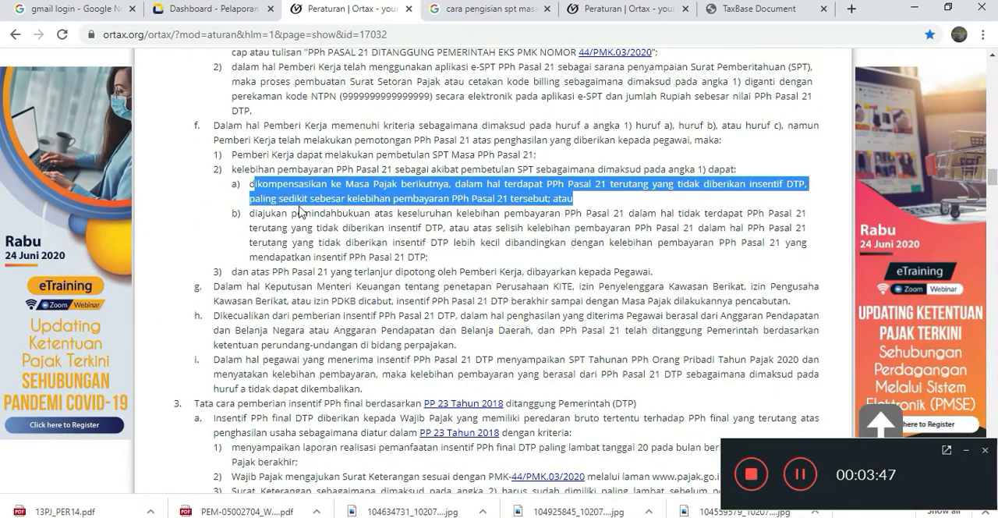
pyautogui.moveTo(251, 211); pyautogui.dragTo(574, 259)
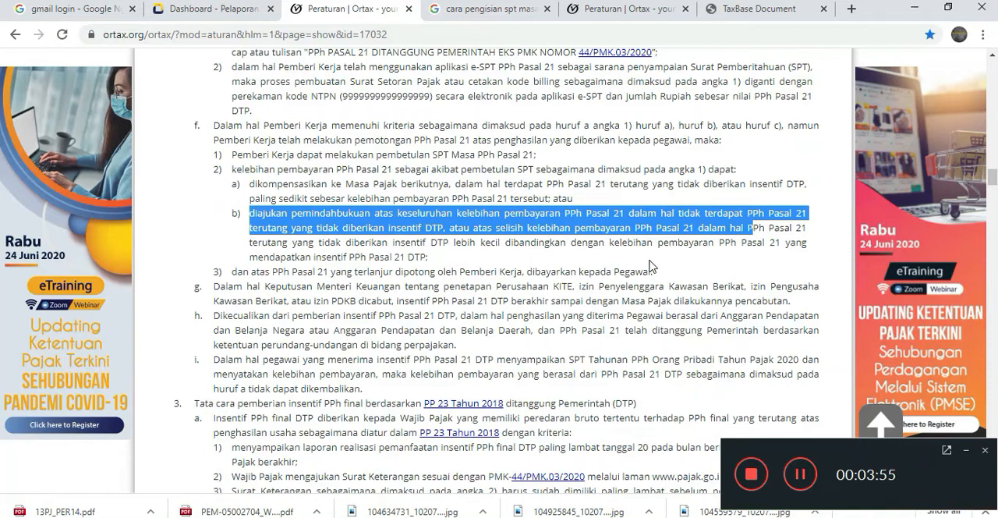
pyautogui.scroll(-1, 647, 265)
pyautogui.moveTo(458, 191); pyautogui.dragTo(256, 97)
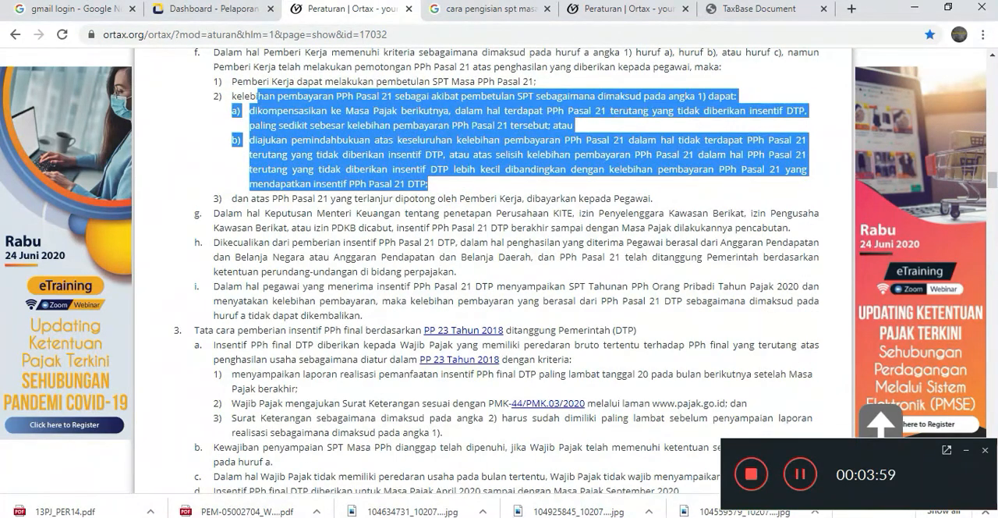
# Switch back to the Excel worksheet and look over the April 2020 Normal and April 2020-Pembetulan-1 sections.
pyautogui.click(185, 488)
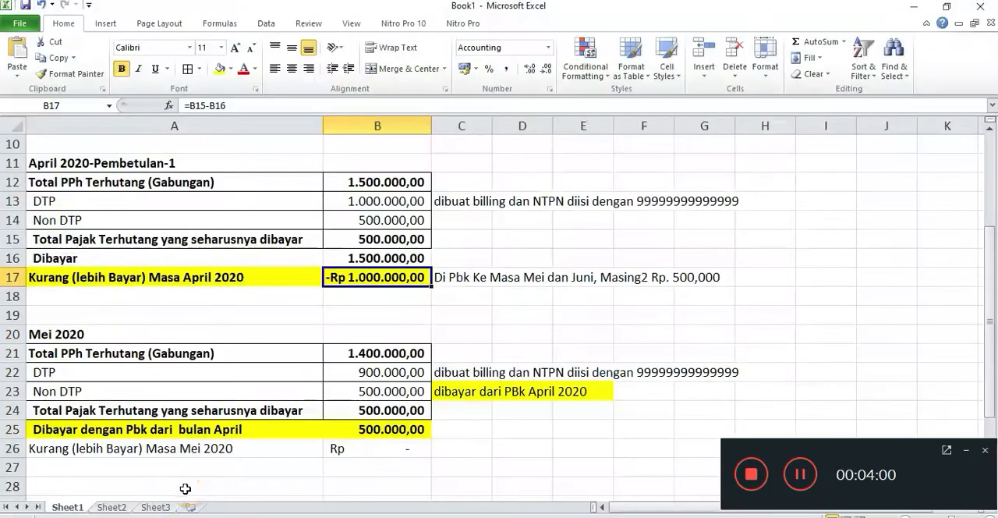
pyautogui.scroll(3, 398, 273)
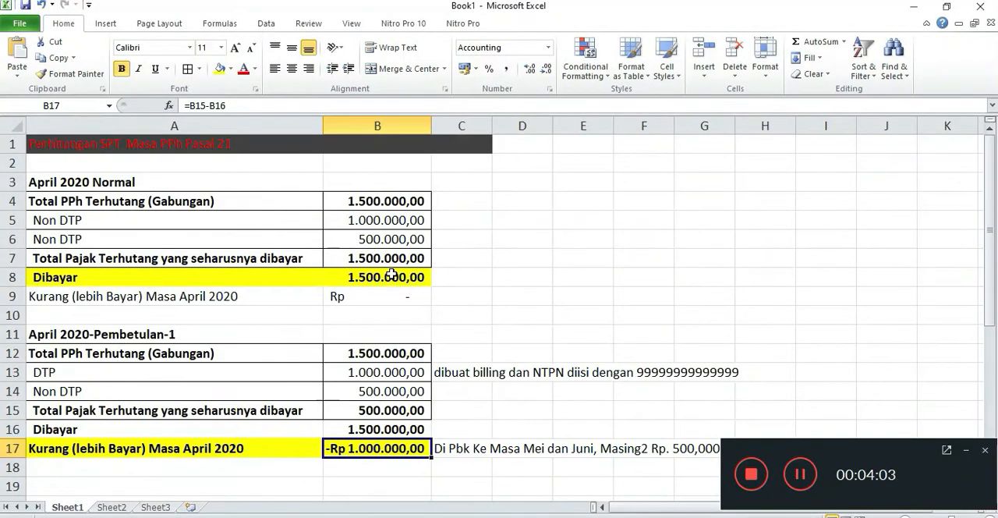
pyautogui.scroll(-1, 392, 273)
pyautogui.scroll(1, 388, 270)
pyautogui.hotkey('alt', 'Tab')
pyautogui.hotkey('alt', 'Tab')
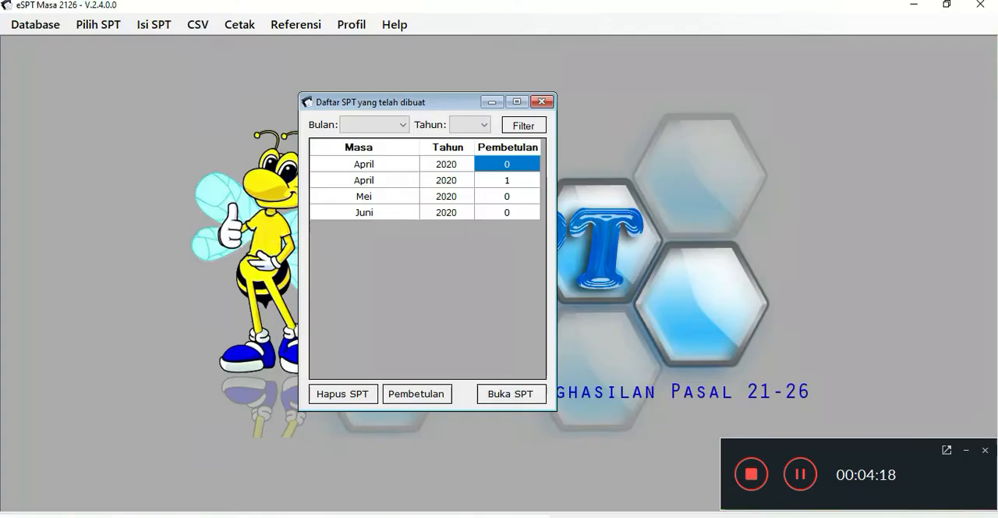
pyautogui.click(913, 4)
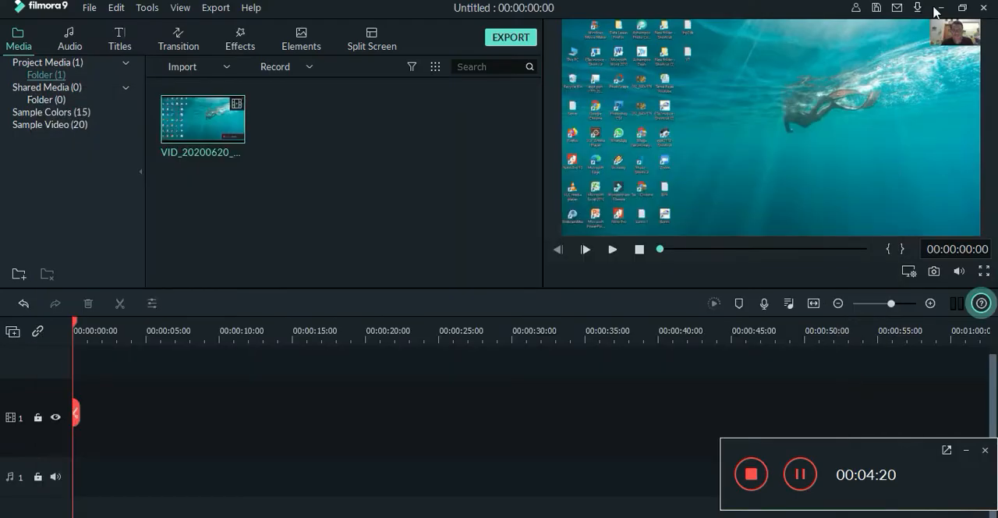
pyautogui.click(938, 9)
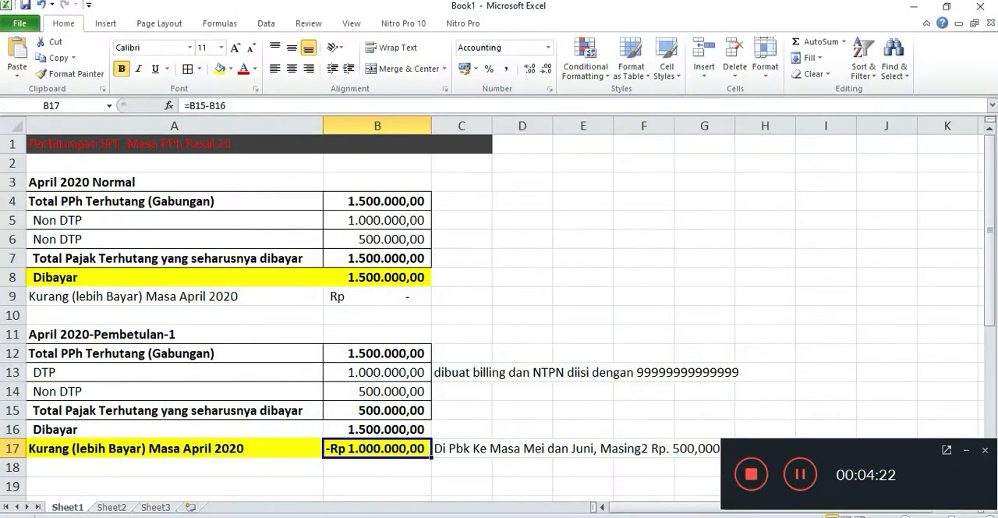
# Return to the Ortax page in Chrome and review sub-point 3 on paying already withheld PPh Pasal 21 to employees.
pyautogui.hotkey('alt', 'Tab')
pyautogui.click(272, 198)
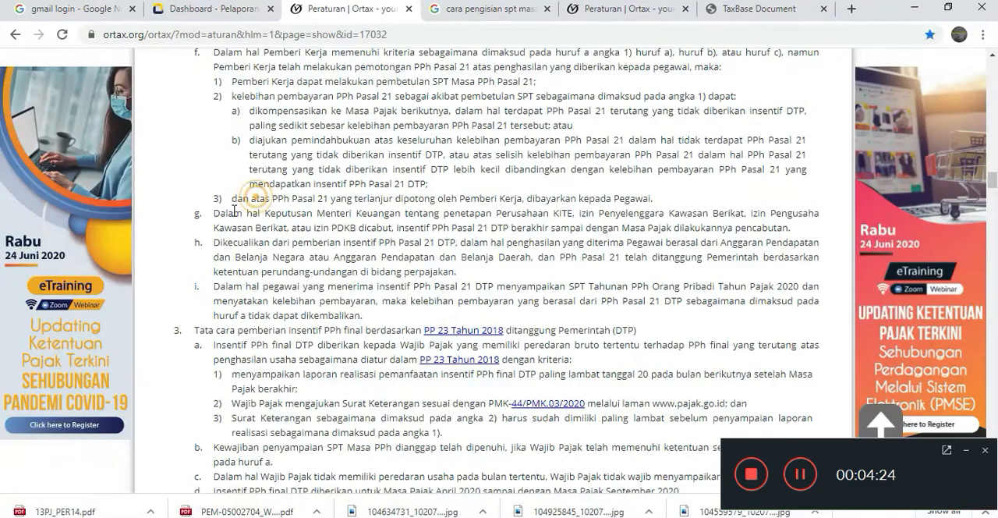
pyautogui.moveTo(231, 198); pyautogui.dragTo(382, 198)
pyautogui.moveTo(444, 197); pyautogui.dragTo(660, 201)
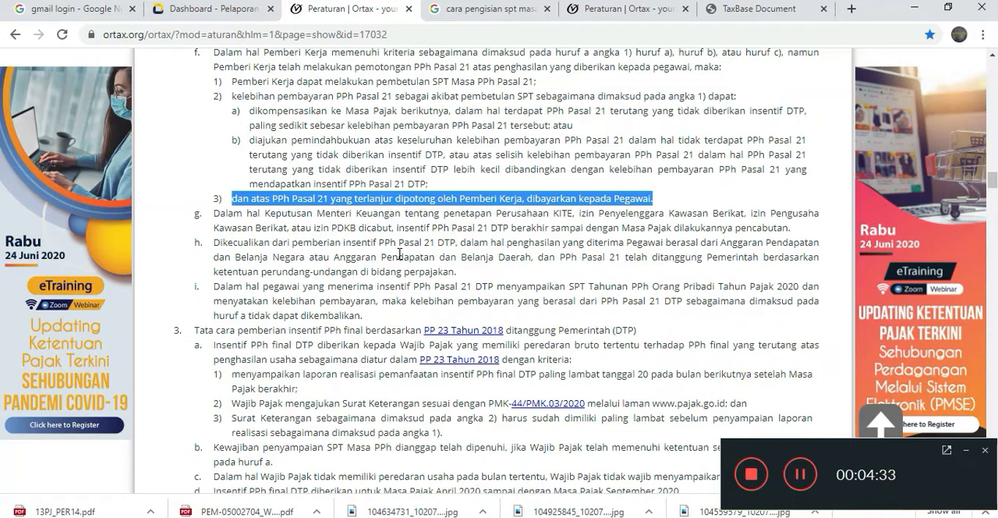
# Go back to the Excel worksheet and check the Kurang (lebih Bayar) row of the April 2020-Pembetulan-1 section.
pyautogui.click(914, 7)
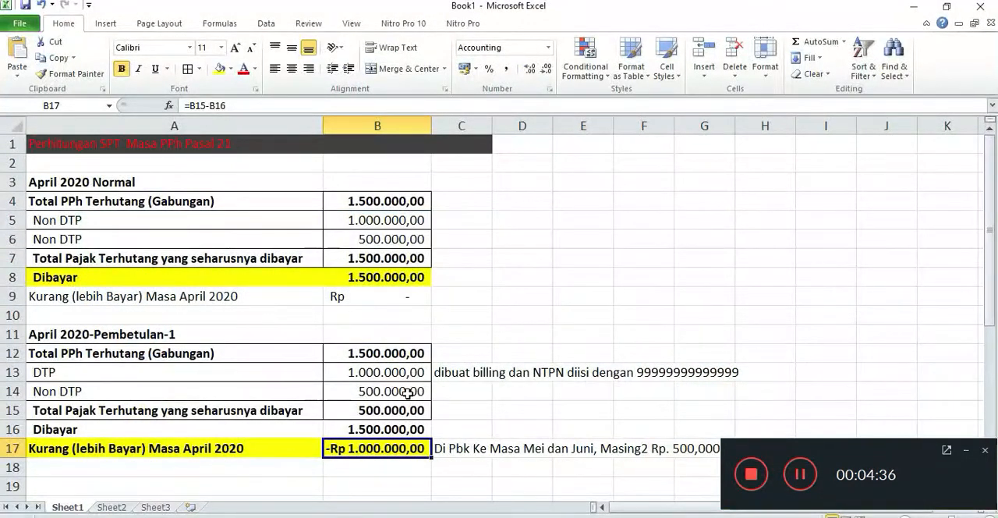
pyautogui.scroll(-1, 407, 393)
pyautogui.scroll(-1, 407, 393)
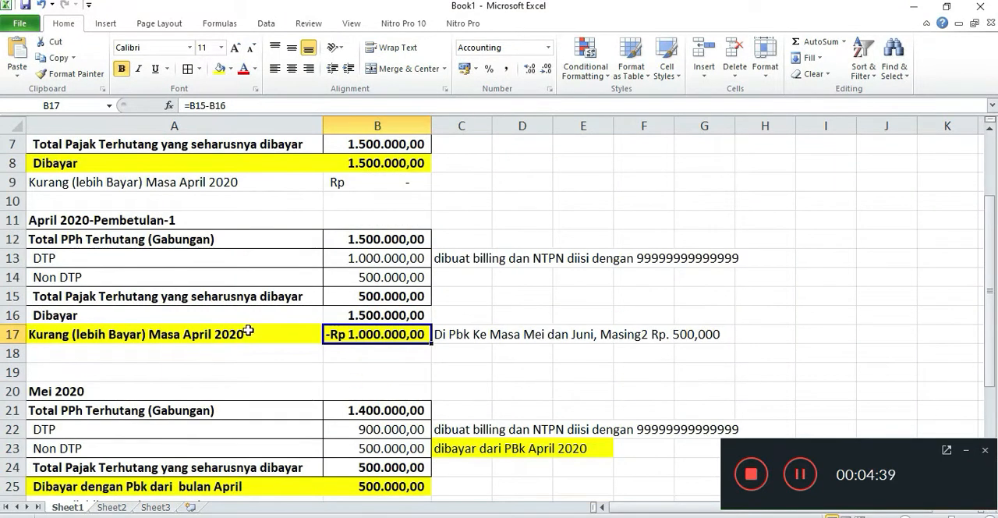
pyautogui.click(219, 334)
pyautogui.click(372, 333)
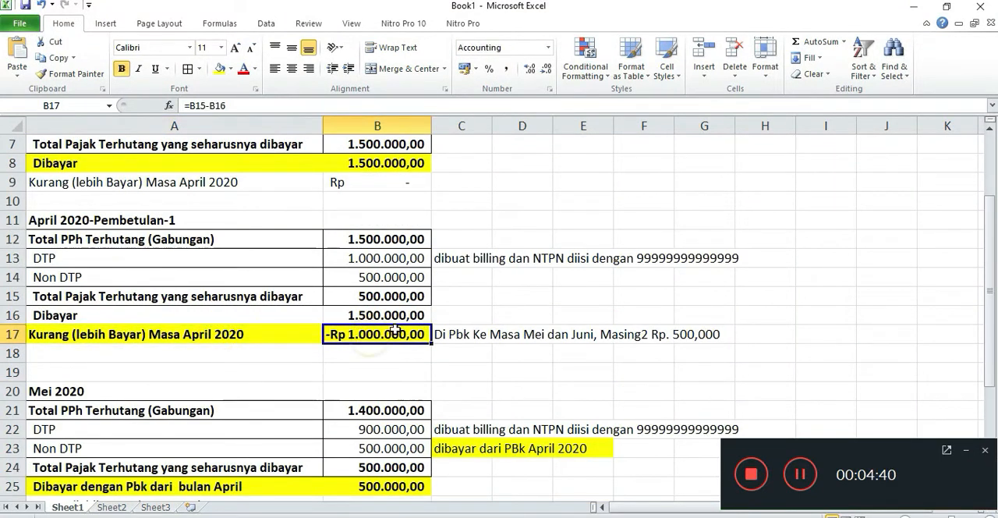
# Compare the April 2020-Pembetulan-1 overpayment with the calculations in the neighbouring April 2020 Normal, Mei 2020 and Juni 2020 sections.
pyautogui.scroll(-1, 417, 333)
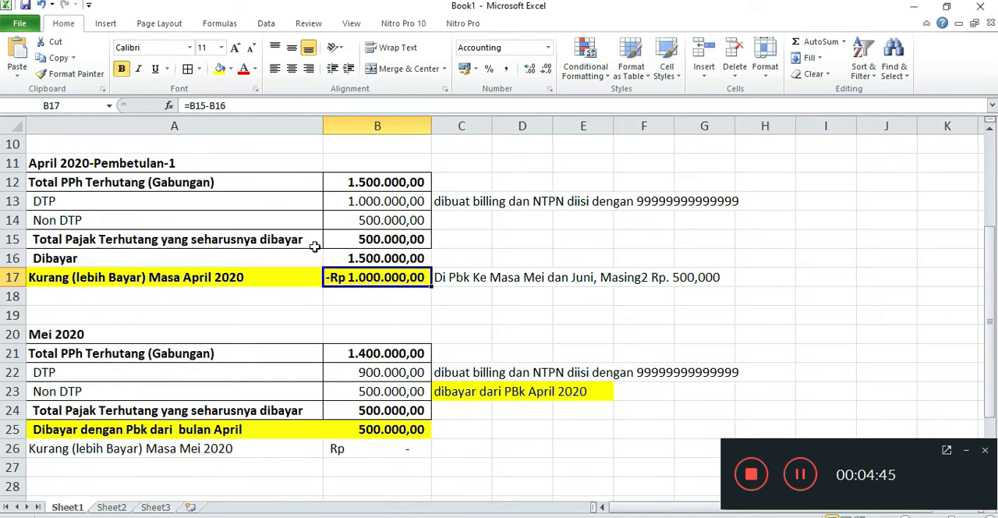
pyautogui.scroll(1, 314, 238)
pyautogui.scroll(-1, 314, 230)
pyautogui.scroll(-1, 317, 281)
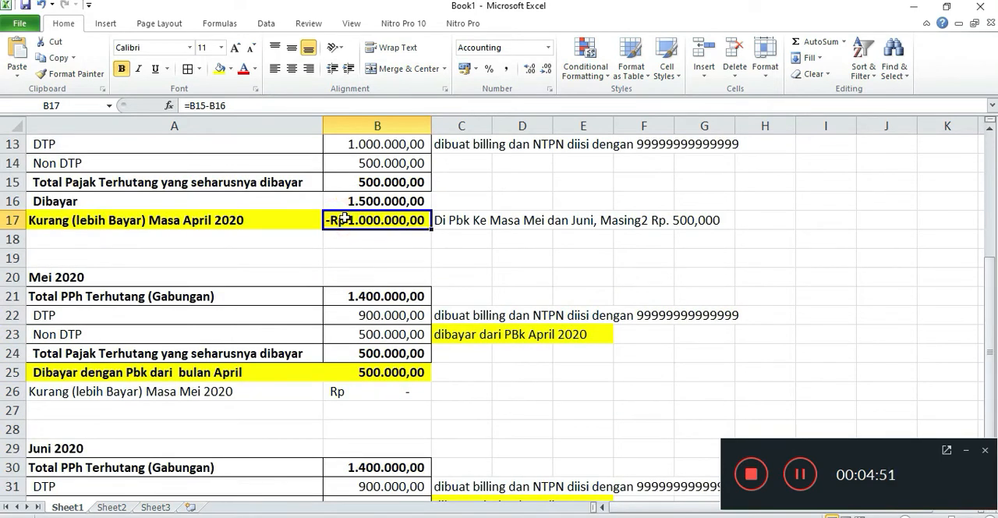
pyautogui.scroll(1, 345, 220)
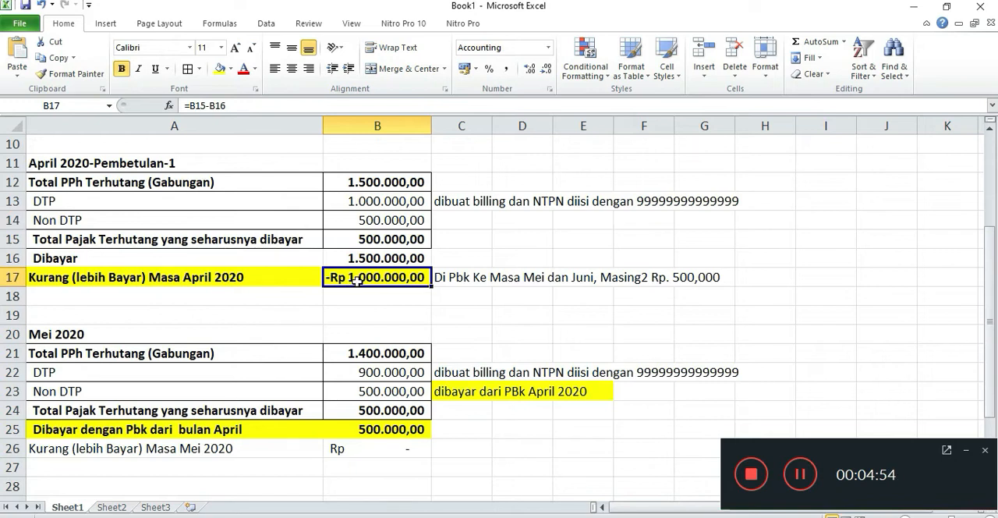
pyautogui.scroll(-1, 356, 281)
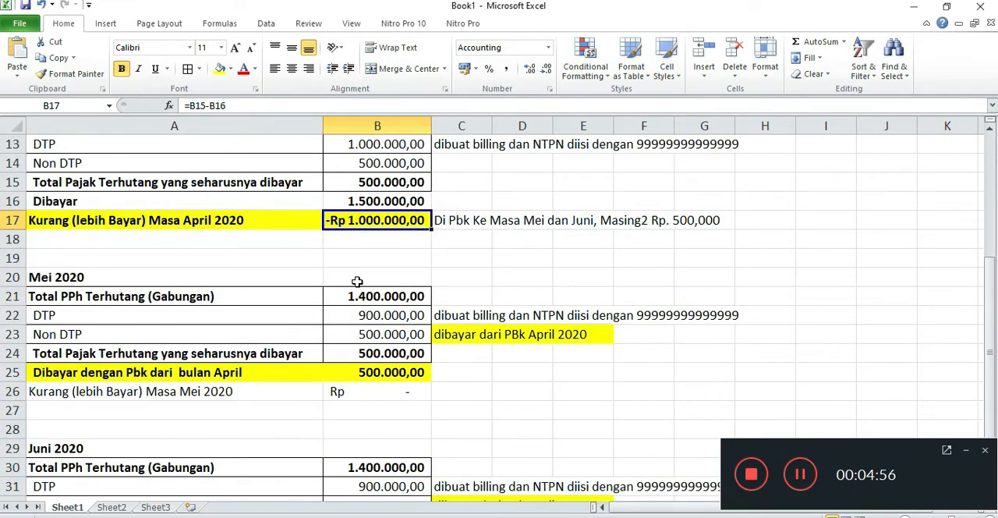
pyautogui.scroll(-1, 357, 280)
pyautogui.scroll(3, 70, 237)
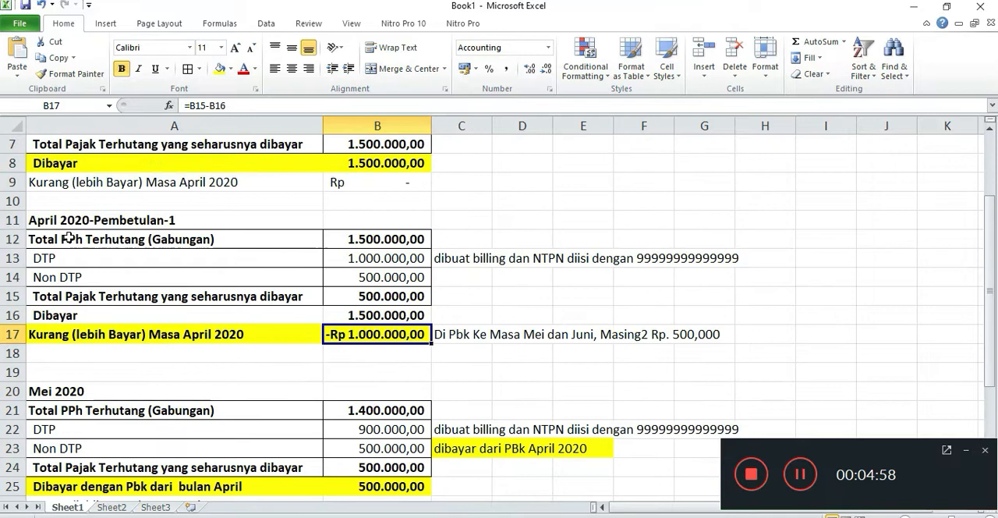
pyautogui.scroll(2, 69, 238)
pyautogui.scroll(-4, 155, 271)
# Examine how the Mei 2020 section splits the combined PPh into DTP and Non DTP and derives the tax payable.
pyautogui.moveTo(115, 301); pyautogui.dragTo(334, 352)
pyautogui.scroll(-1, 335, 353)
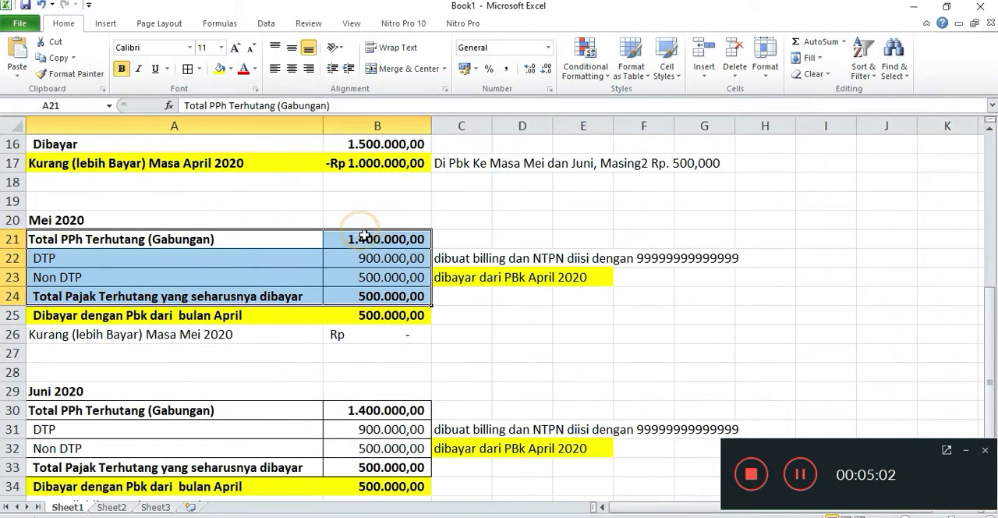
pyautogui.click(385, 259)
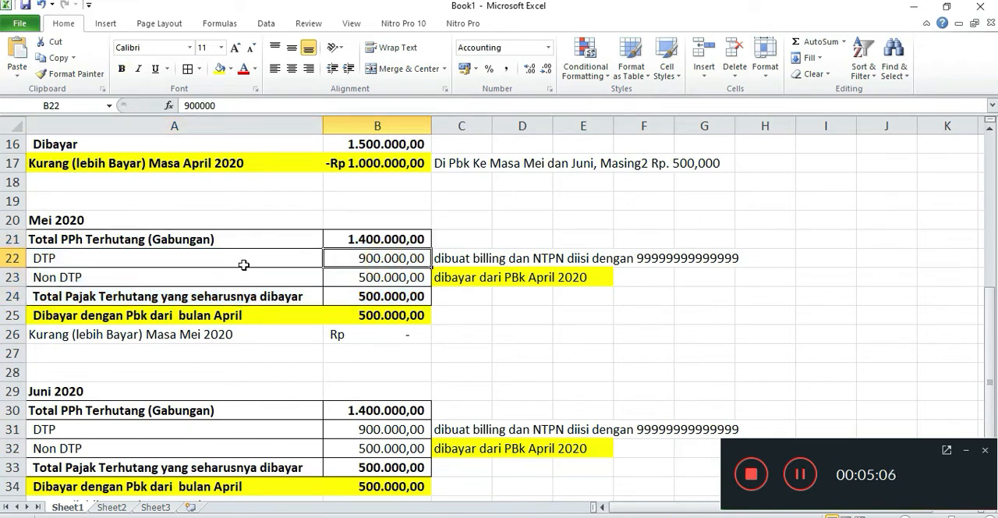
pyautogui.click(395, 238)
pyautogui.click(126, 256)
pyautogui.click(374, 258)
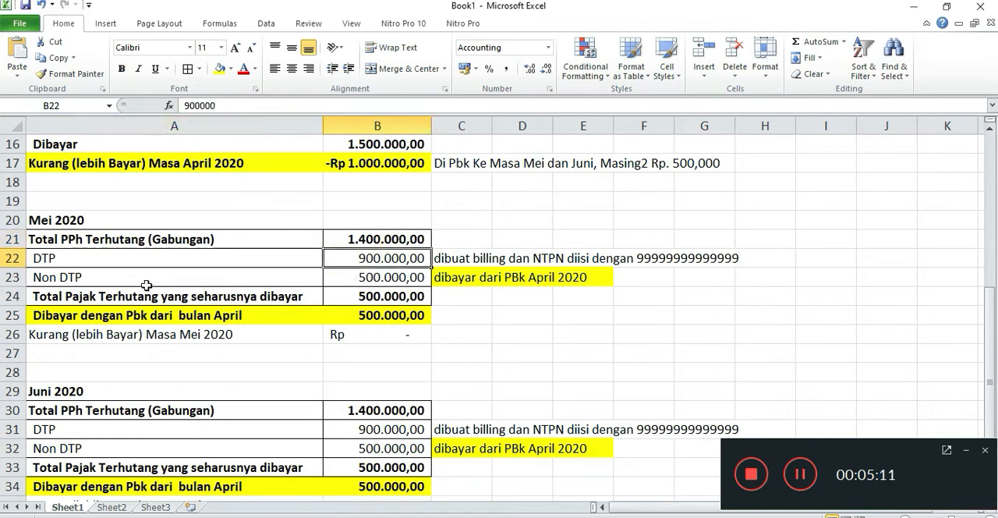
pyautogui.moveTo(148, 280); pyautogui.dragTo(375, 279)
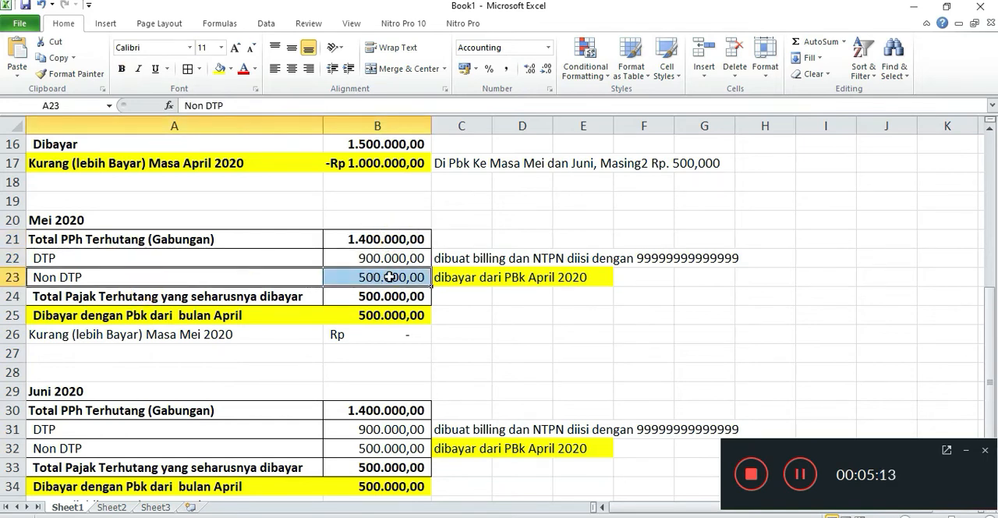
pyautogui.click(373, 300)
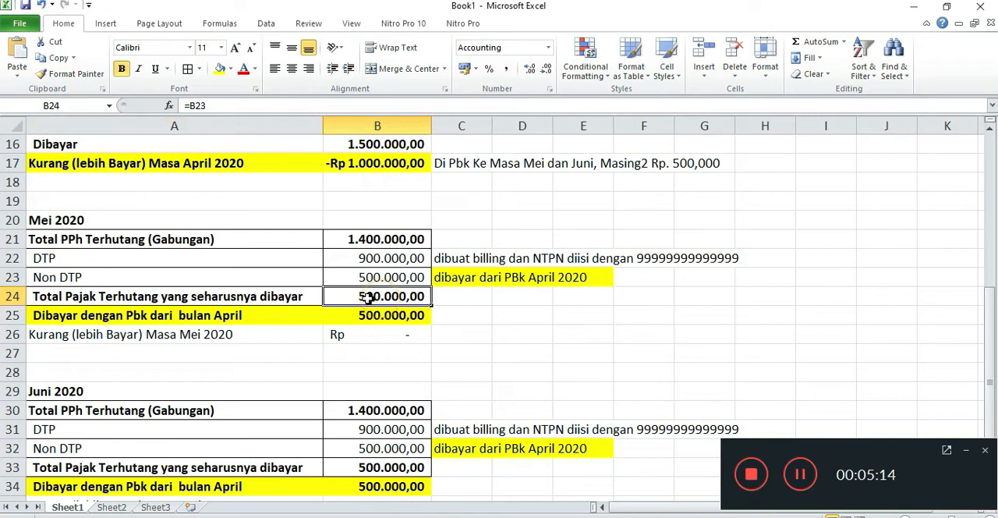
# Review the Mei 2020 DTP billing and NTPN note, then check the tax payable against the amount paid by Pbk from April.
pyautogui.moveTo(383, 262); pyautogui.dragTo(729, 265)
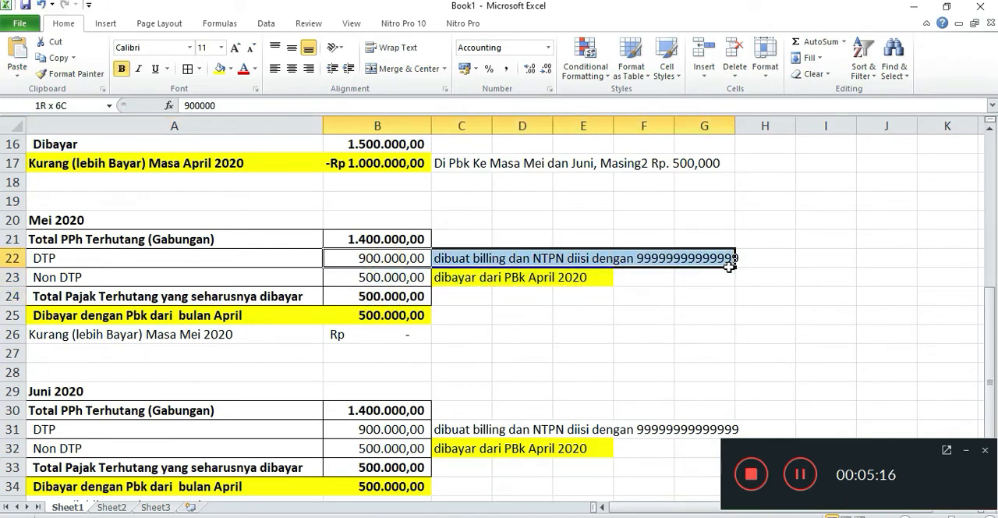
pyautogui.click(380, 294)
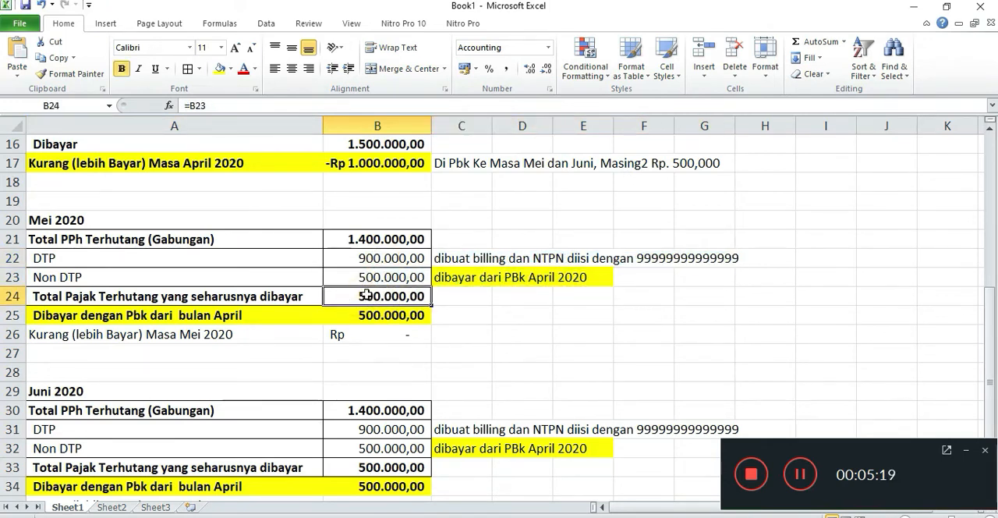
pyautogui.click(378, 314)
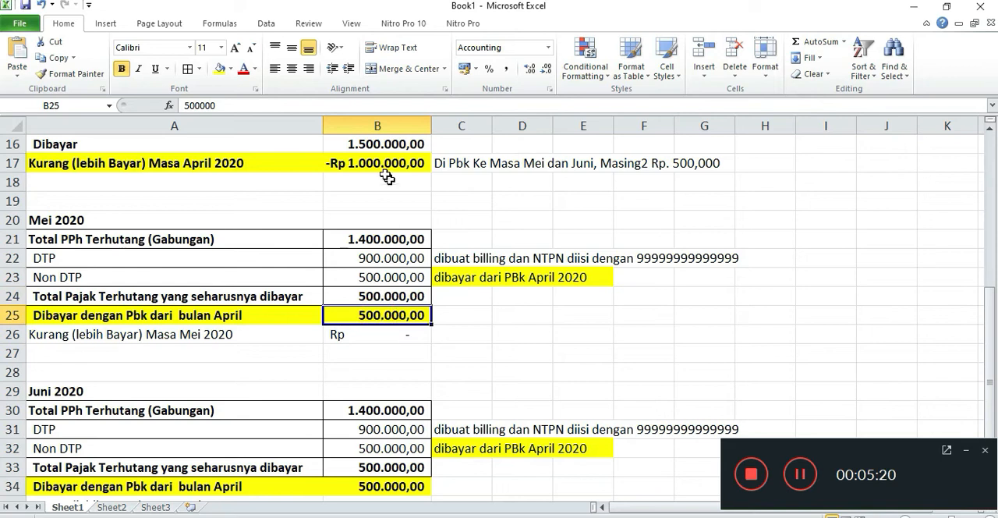
# Trace the Pbk of the April overpayment from its note in row 17 to the Dibayar dengan Pbk rows of Mei and Juni 2020.
pyautogui.moveTo(357, 164); pyautogui.dragTo(664, 163)
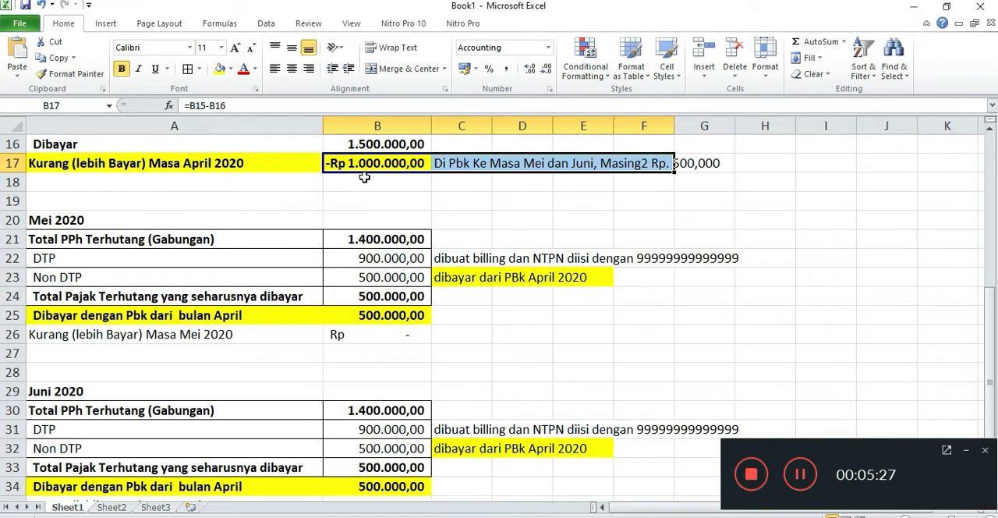
pyautogui.scroll(-1, 389, 207)
pyautogui.scroll(2, 362, 197)
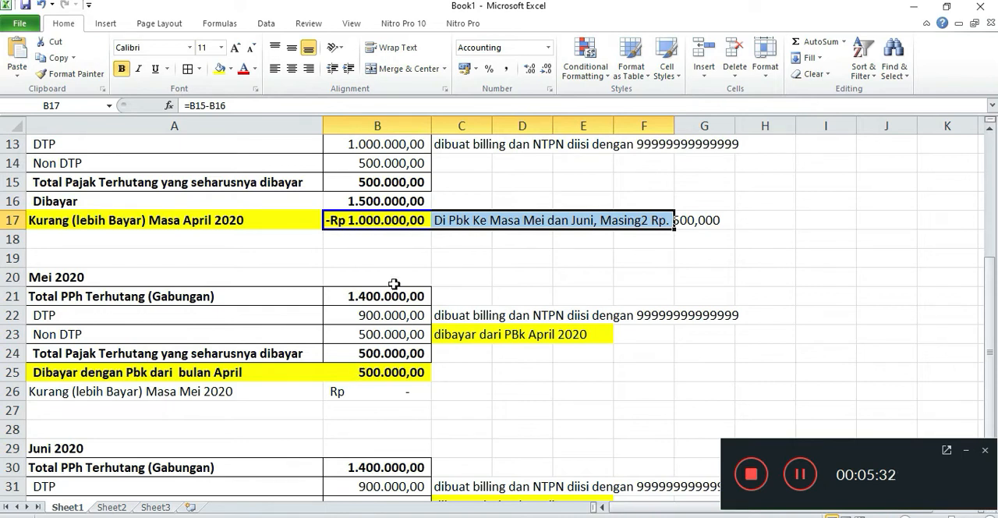
pyautogui.scroll(-1, 339, 200)
pyautogui.click(384, 320)
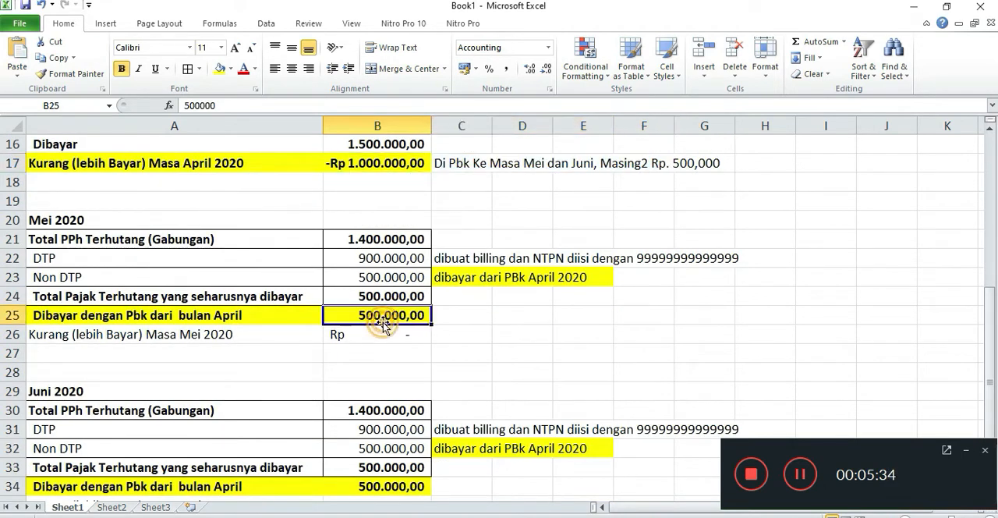
pyautogui.scroll(-1, 368, 335)
pyautogui.click(371, 422)
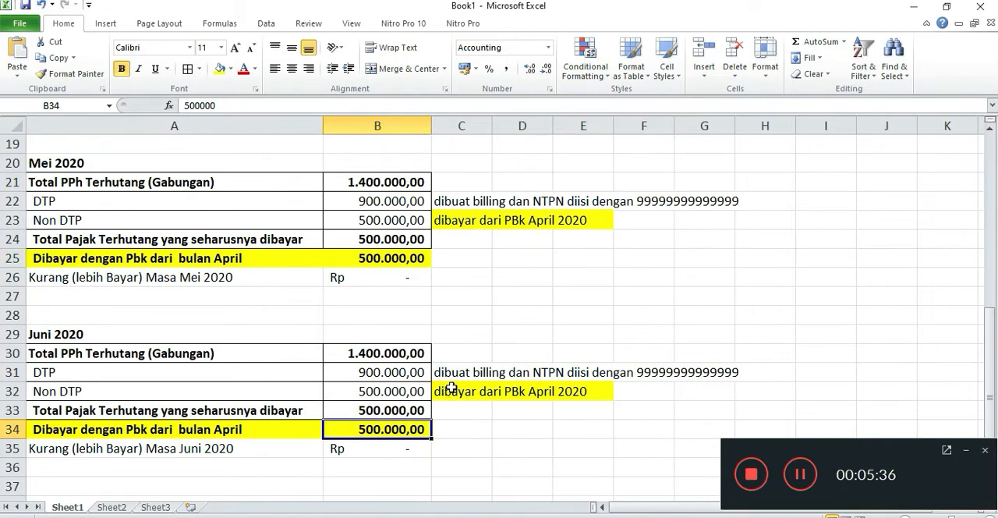
# Check how the Juni and Mei 2020 tax payable is covered by Pbk, and relate it to the April 2020 overpayment.
pyautogui.click(411, 411)
pyautogui.click(394, 430)
pyautogui.click(394, 450)
pyautogui.click(390, 392)
pyautogui.click(390, 353)
pyautogui.click(393, 260)
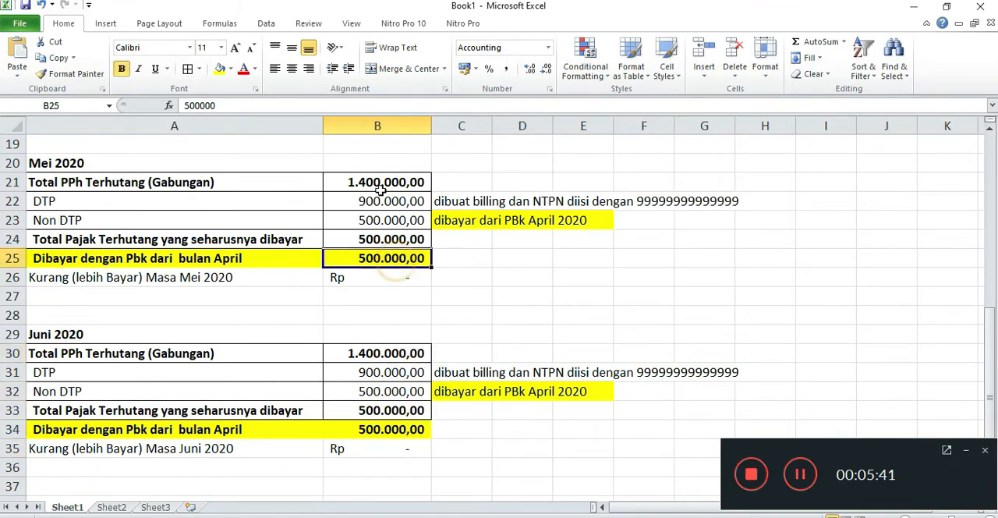
pyautogui.scroll(2, 390, 183)
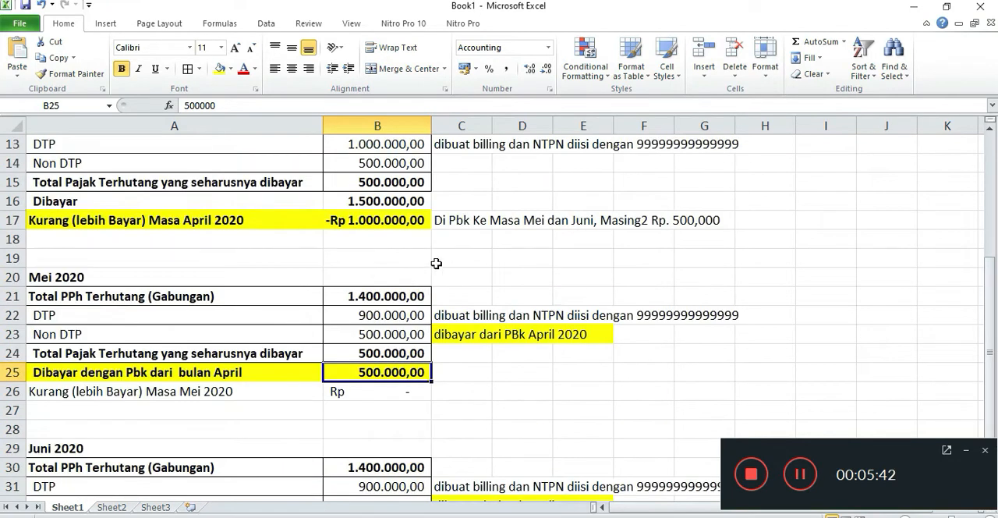
pyautogui.scroll(1, 422, 262)
pyautogui.scroll(-1, 421, 262)
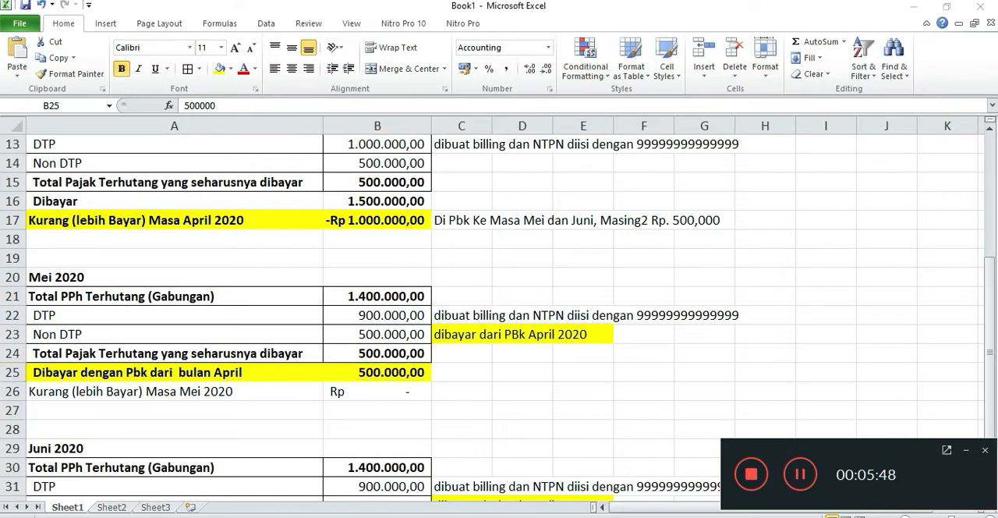
# Switch to eSPT Masa 2126 and compare the April 2020 entries with Pembetulan 0 and Pembetulan 1 in the list of created returns.
pyautogui.hotkey('alt', 'Tab')
pyautogui.click(379, 165)
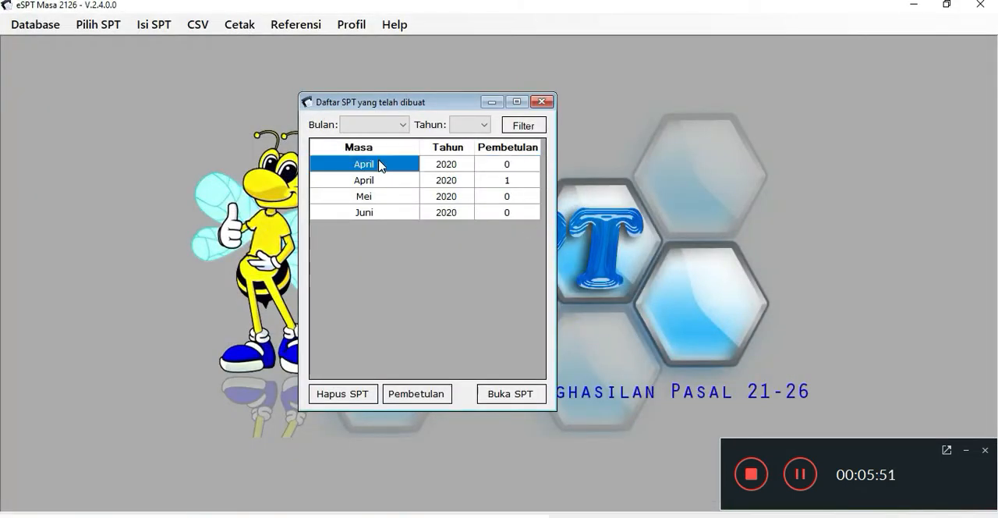
pyautogui.click(405, 184)
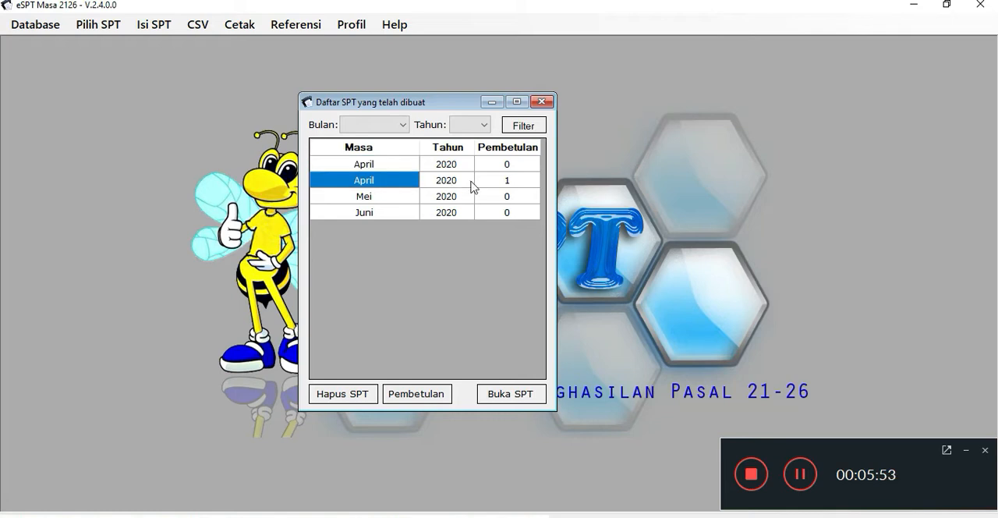
pyautogui.click(530, 182)
pyautogui.click(380, 177)
pyautogui.click(379, 165)
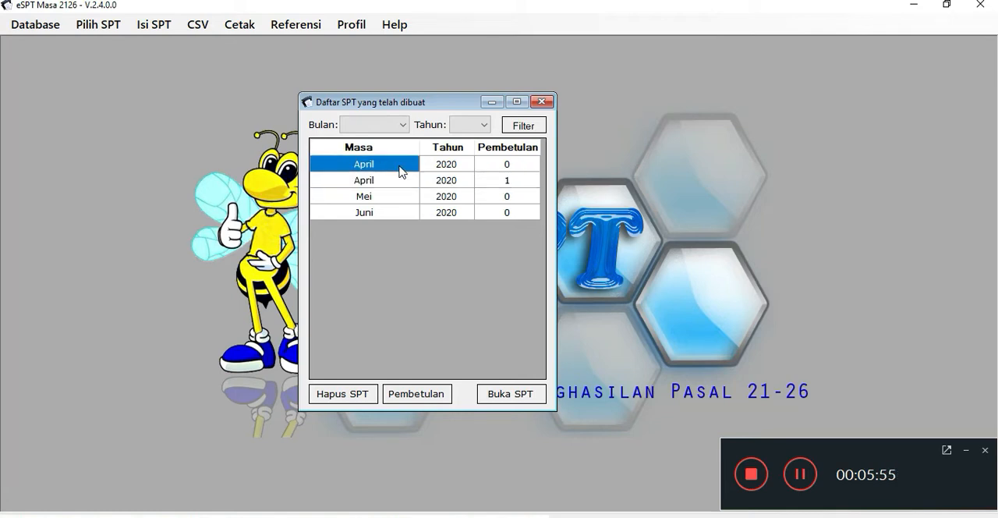
pyautogui.click(528, 185)
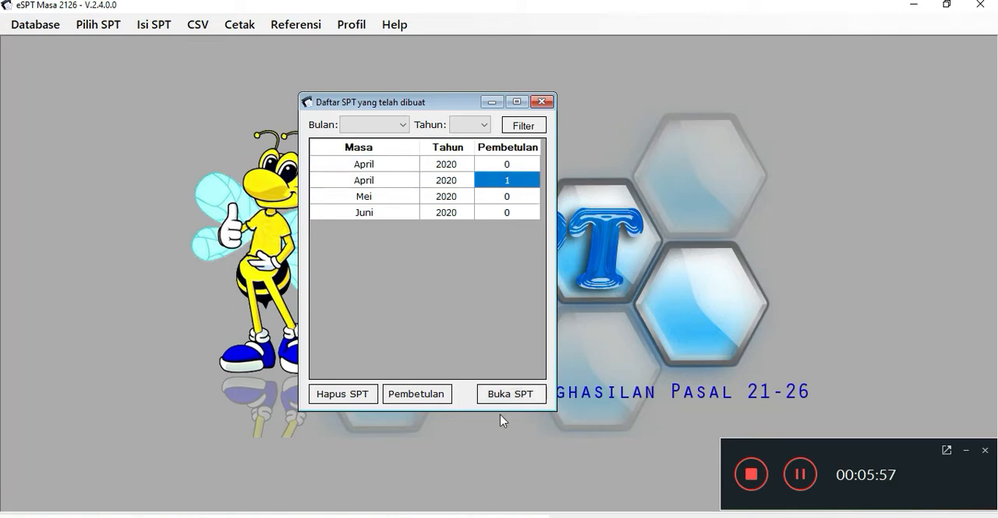
# Try to create a Pembetulan from the original April 2020 return with Pembetulan 0.
pyautogui.click(383, 165)
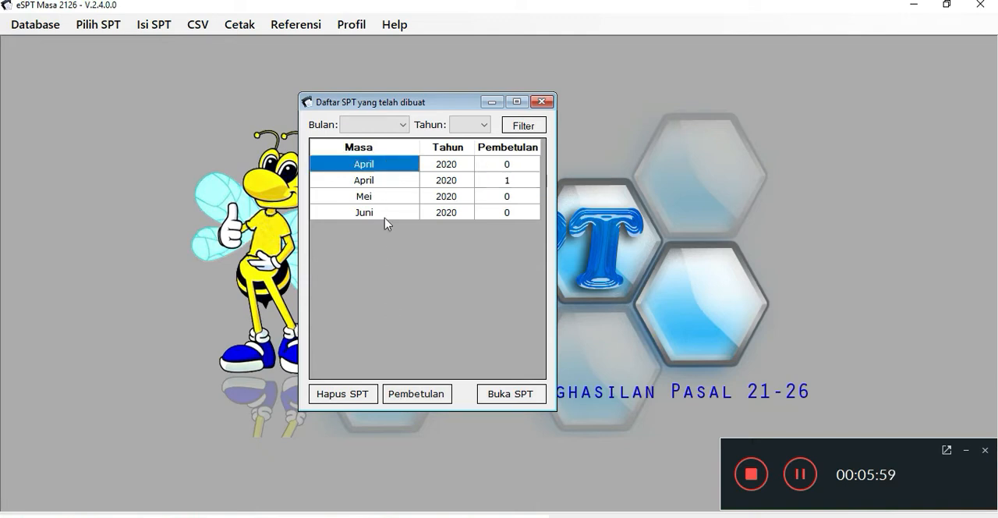
pyautogui.click(421, 394)
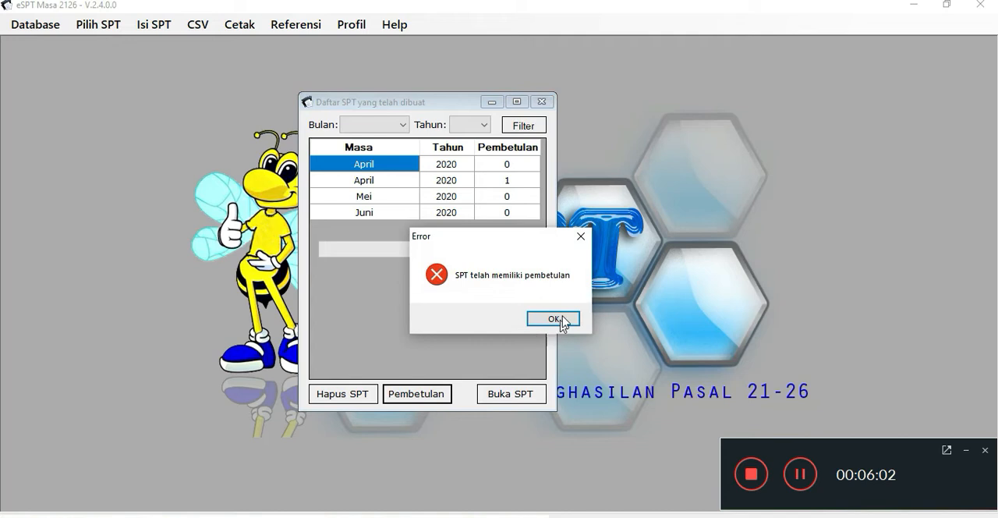
pyautogui.click(562, 319)
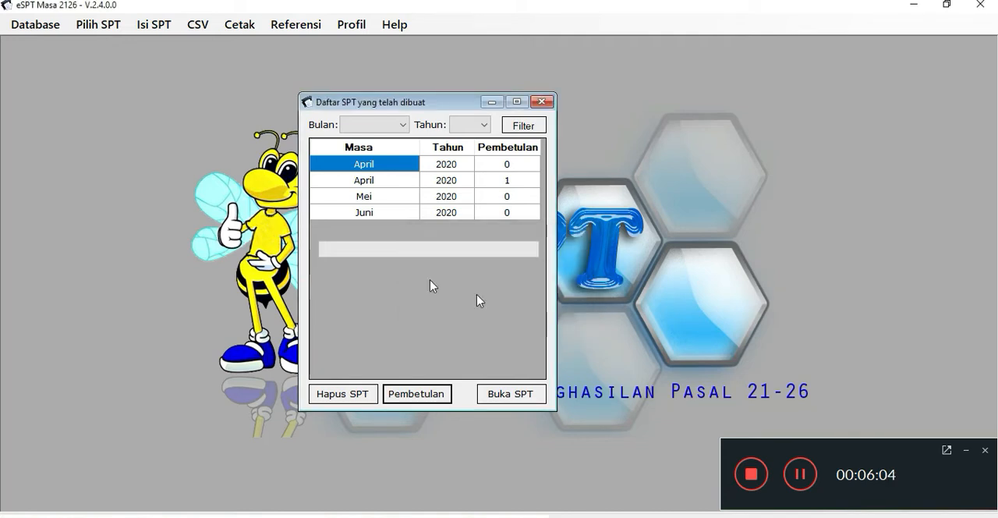
# Open the April 2020 return with Pembetulan 1 from the list of created returns.
pyautogui.click(404, 192)
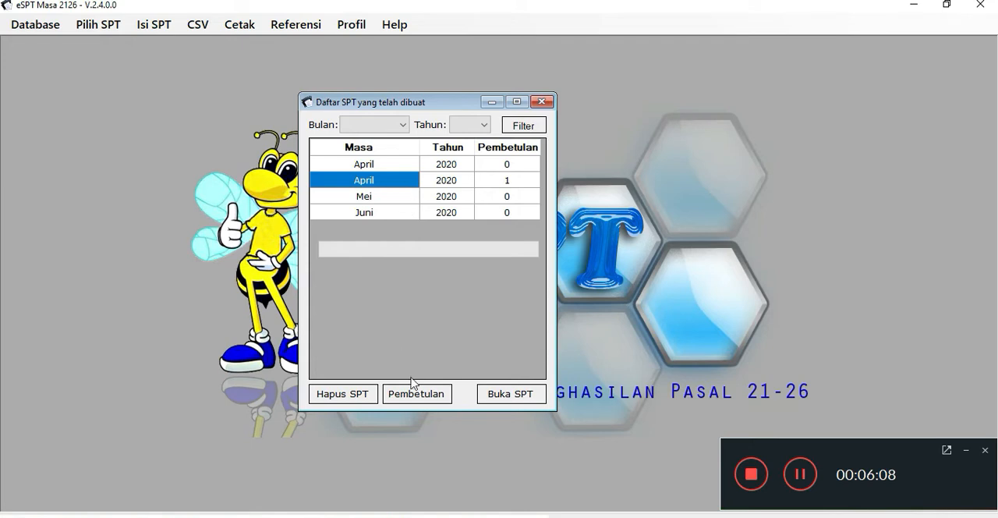
pyautogui.click(400, 167)
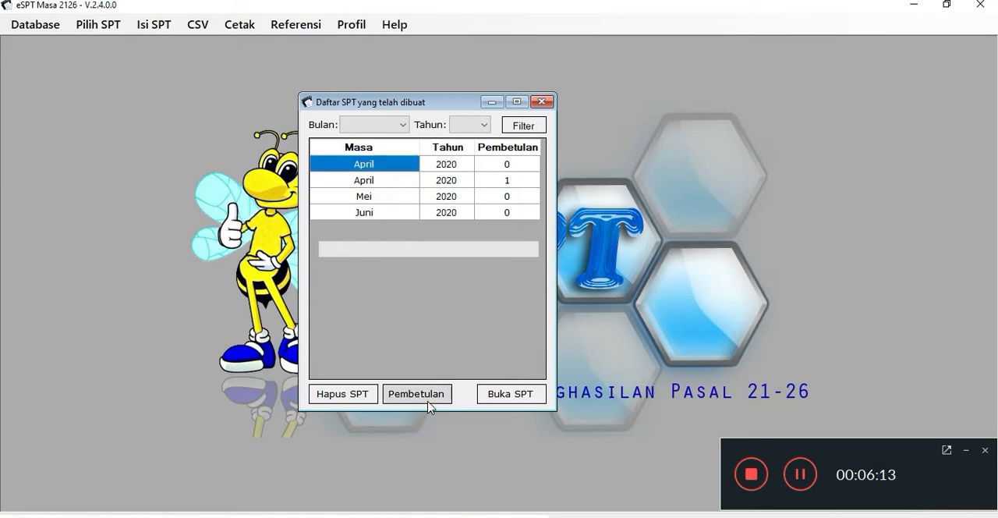
pyautogui.click(531, 181)
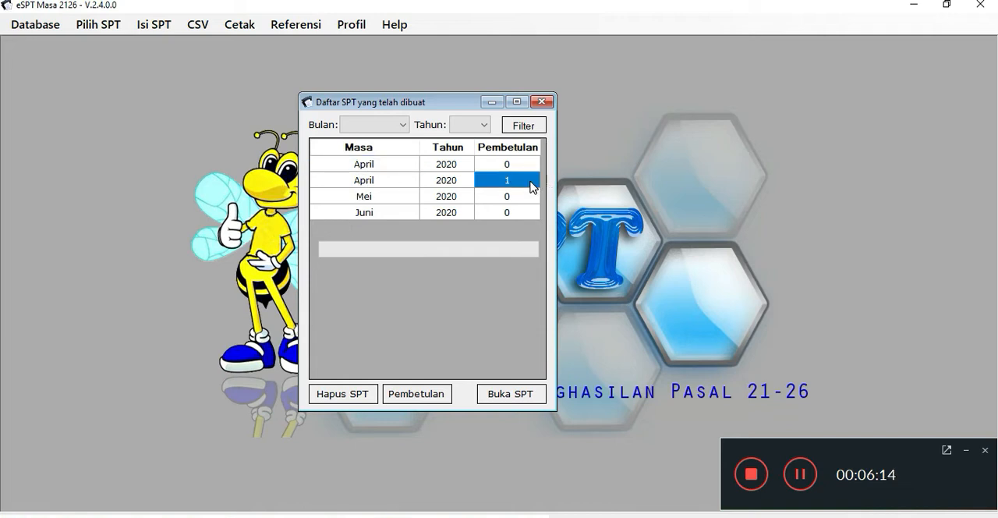
pyautogui.click(507, 399)
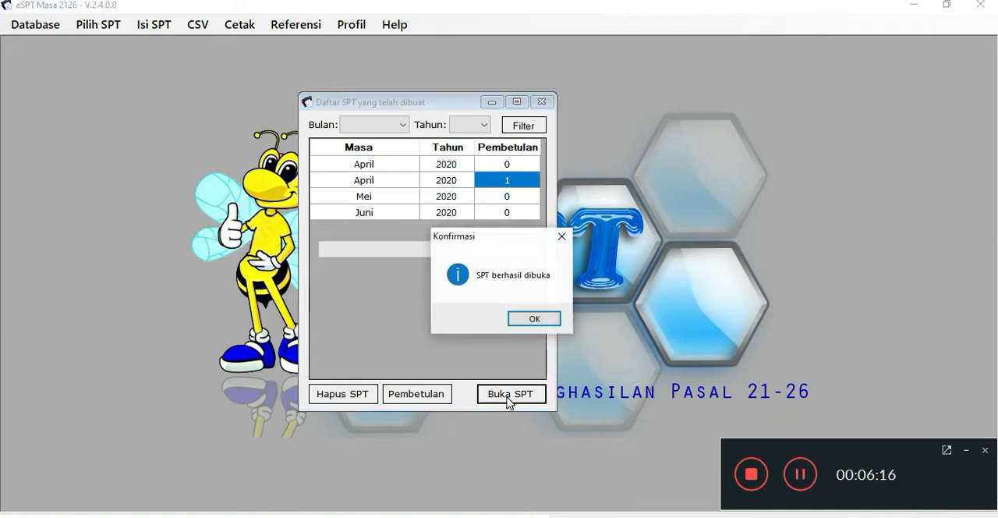
pyautogui.click(536, 317)
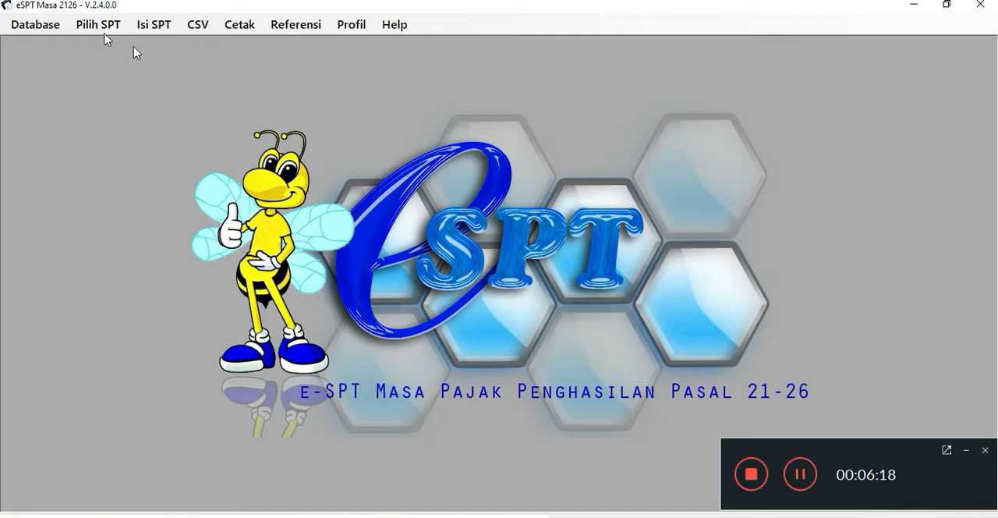
# Review the SPT Induk (1721) of April 2020 Pembetulan ke-1, comparing the withholding total with lines 15 to 17 of Penghitungan PPh.
pyautogui.click(104, 32)
pyautogui.moveTo(151, 28)
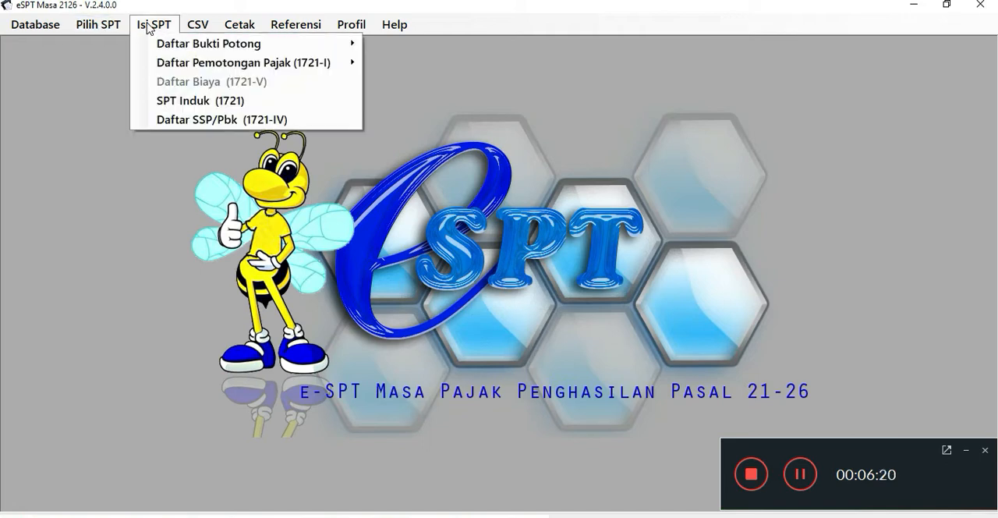
pyautogui.click(185, 109)
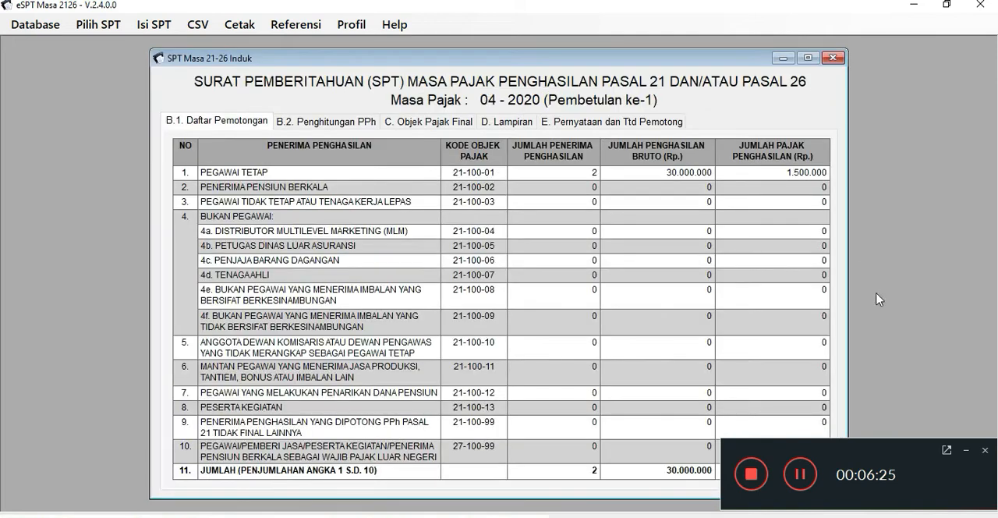
pyautogui.click(965, 453)
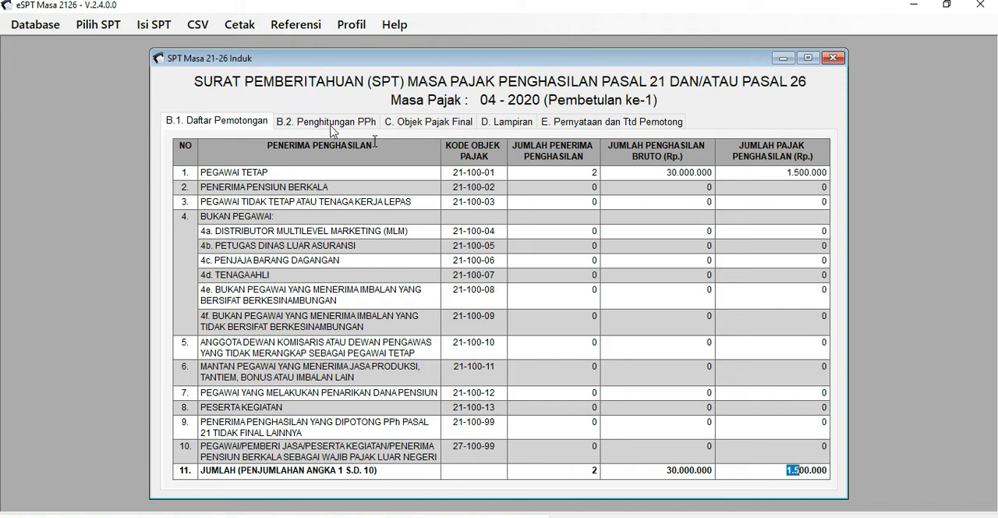
pyautogui.click(316, 124)
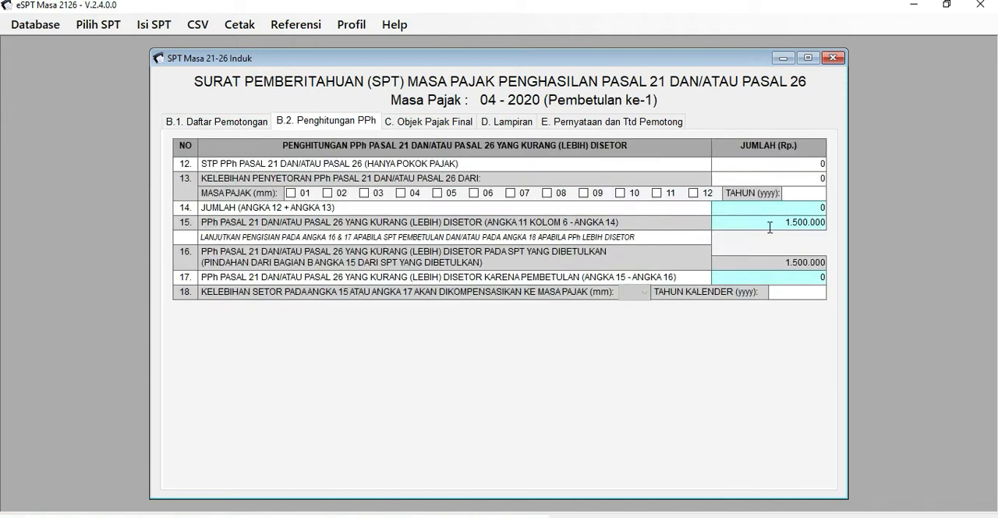
pyautogui.moveTo(798, 231); pyautogui.dragTo(824, 287)
pyautogui.click(192, 121)
pyautogui.click(326, 122)
pyautogui.click(94, 29)
pyautogui.click(126, 67)
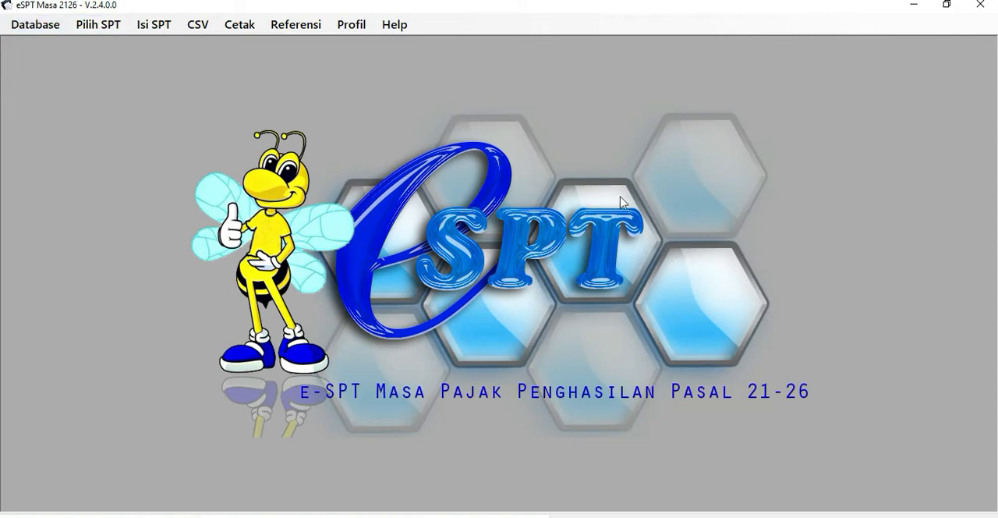
pyautogui.click(553, 191)
pyautogui.click(577, 414)
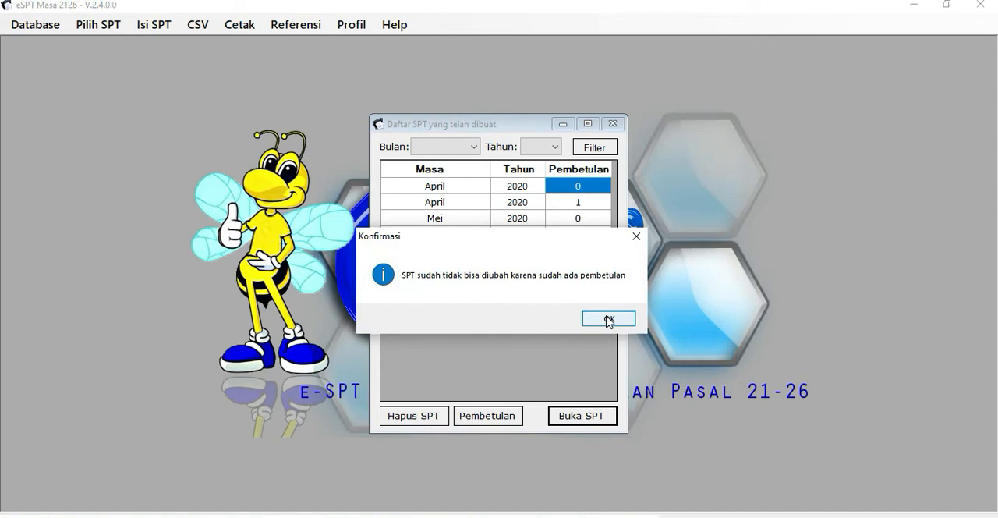
pyautogui.click(637, 237)
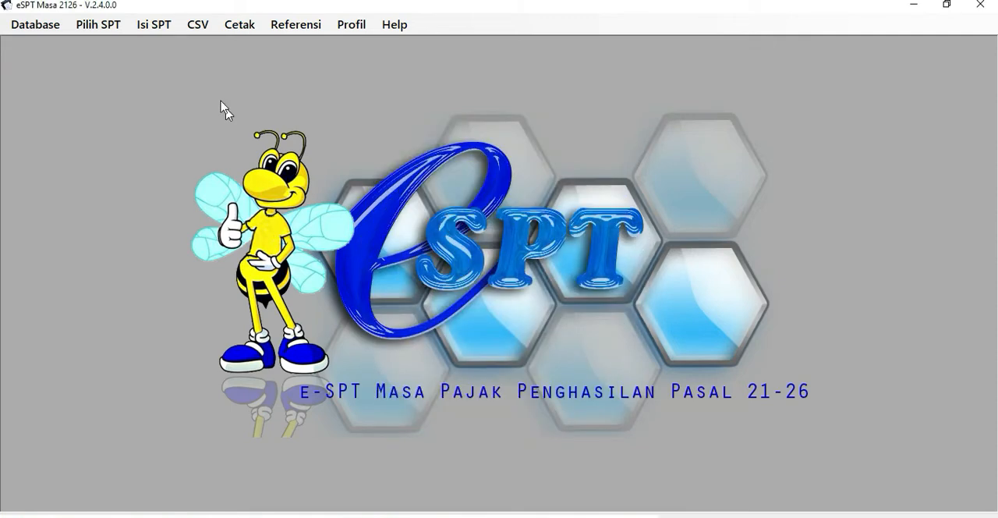
# Open the original April 2020 return with Pembetulan 0 from the list of created returns.
pyautogui.click(100, 26)
pyautogui.click(131, 63)
pyautogui.click(578, 189)
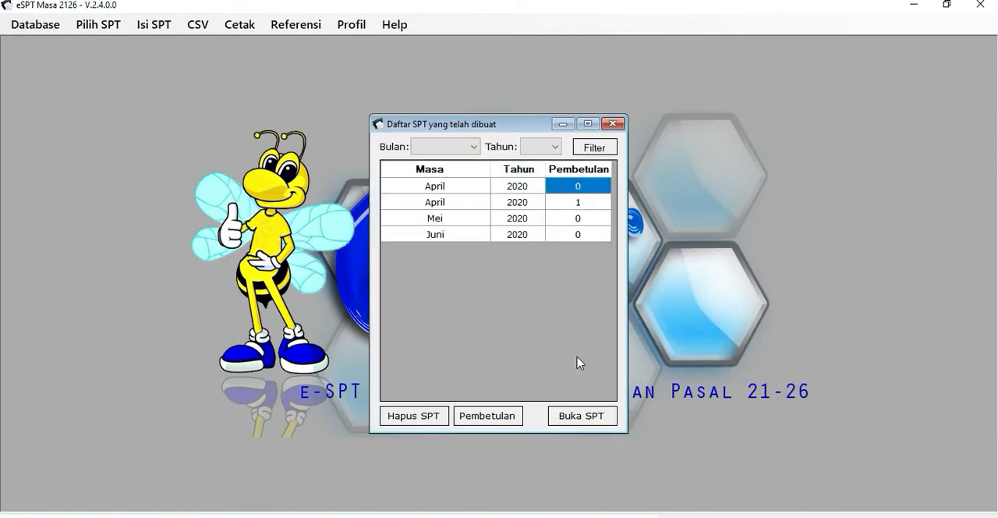
pyautogui.click(581, 415)
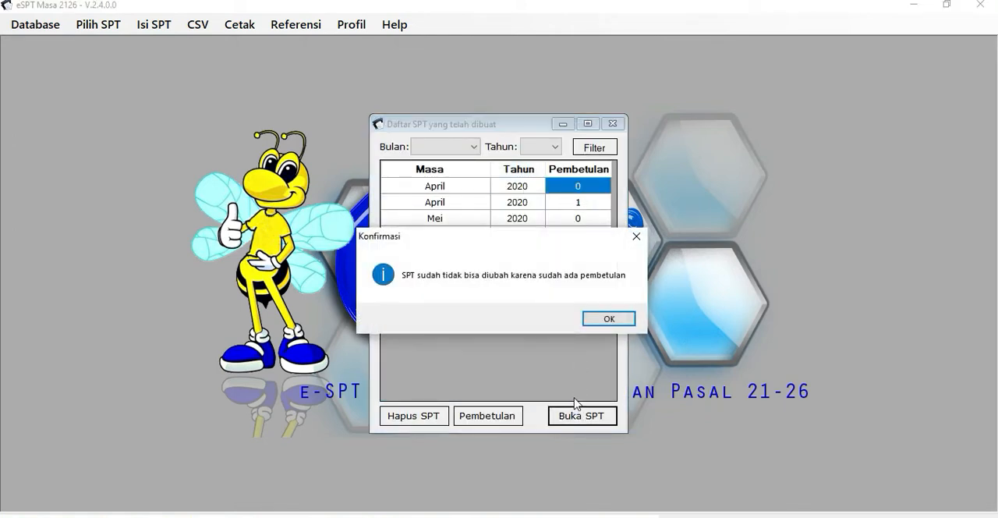
pyautogui.click(599, 319)
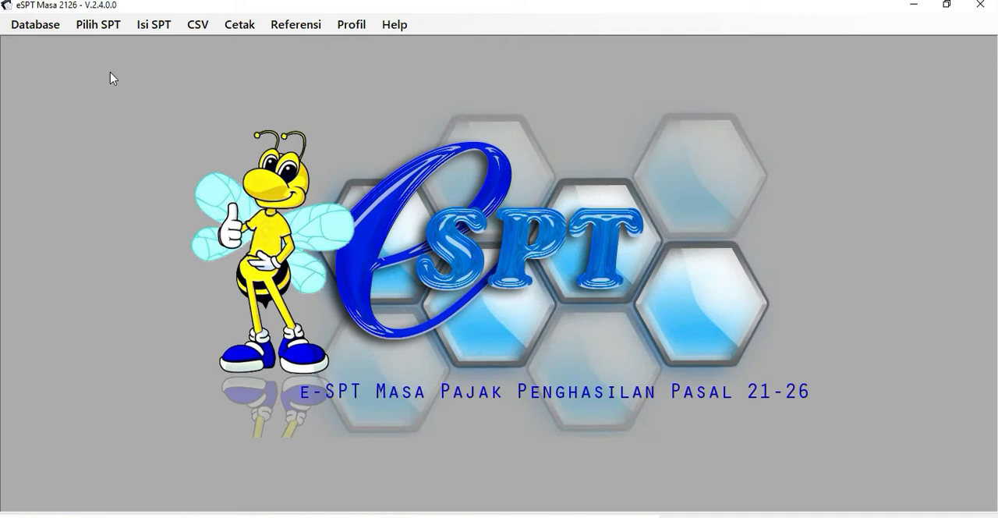
# Review the SPT Induk (1721) of April 2020 Normal, checking its withholding total and the PPh payable on line 15.
pyautogui.click(101, 25)
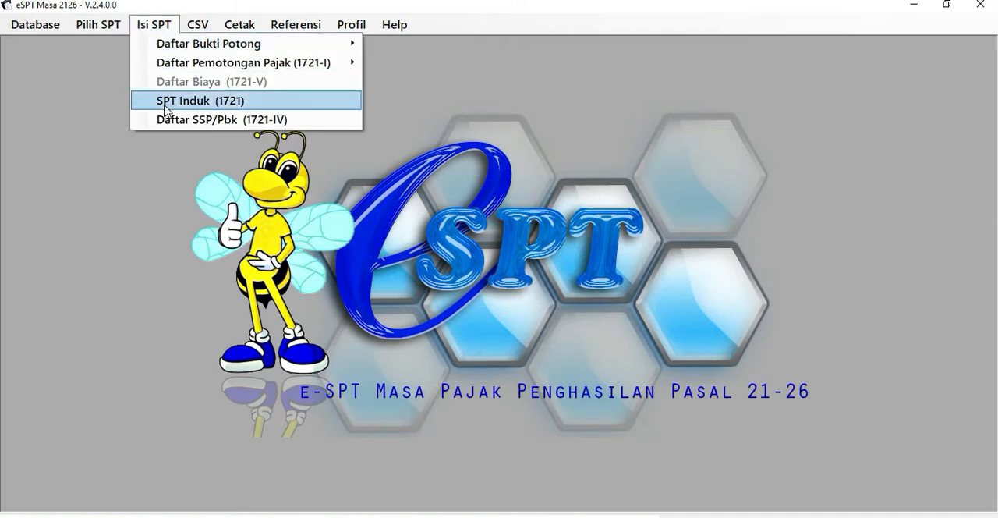
pyautogui.click(165, 108)
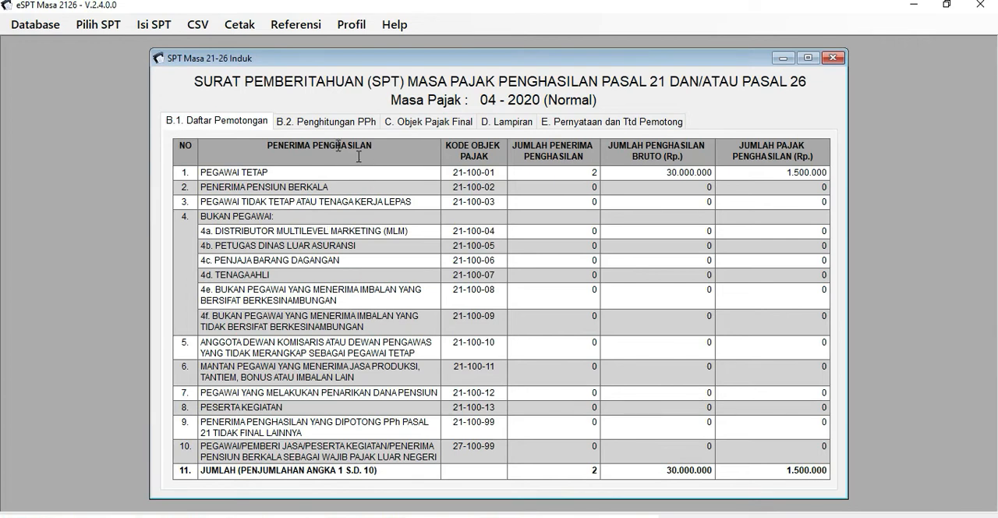
pyautogui.click(425, 123)
pyautogui.click(563, 124)
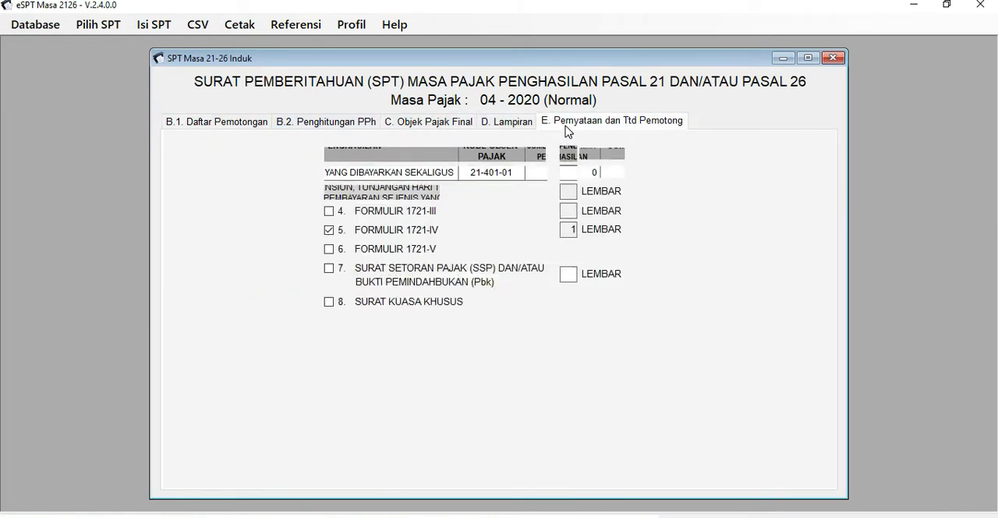
pyautogui.click(238, 129)
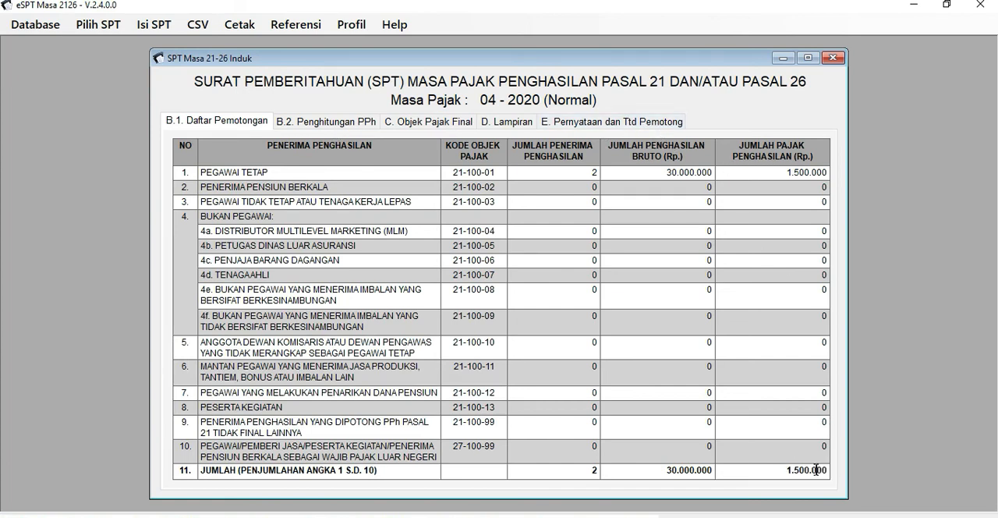
pyautogui.click(339, 130)
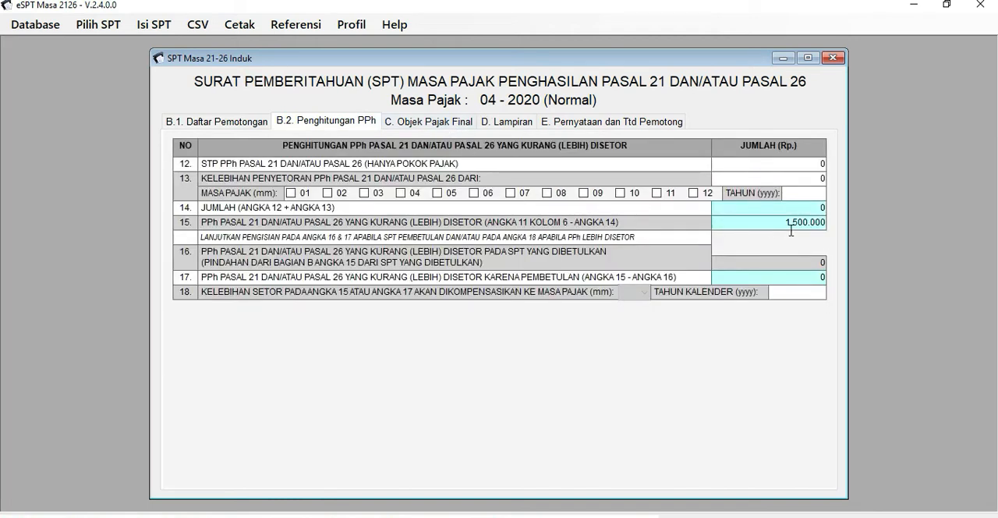
pyautogui.click(790, 227)
pyautogui.doubleClick(791, 228)
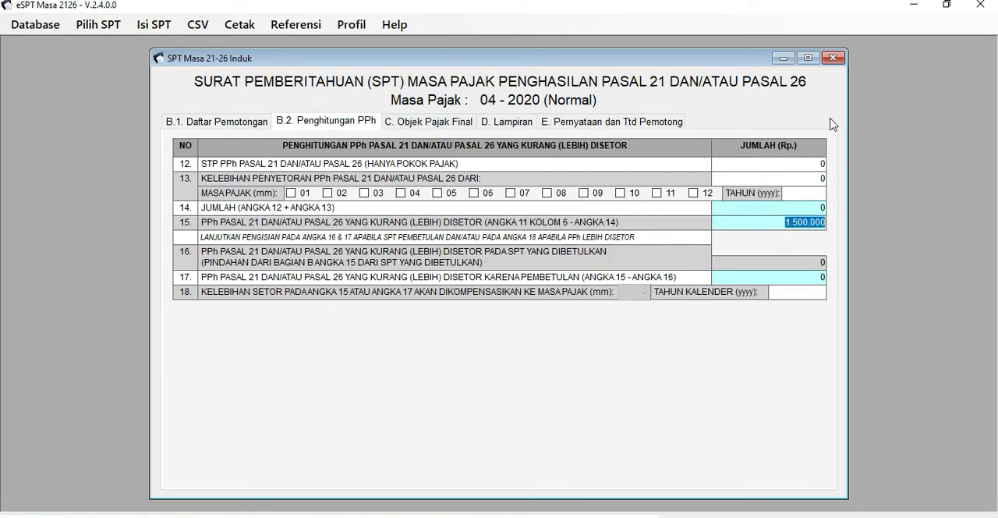
# Close the SPT Induk and check the April 2020 Normal Daftar SSP/Pbk (1721-IV) for the NTPN, PPh Terutang and amount paid.
pyautogui.click(833, 58)
pyautogui.click(154, 24)
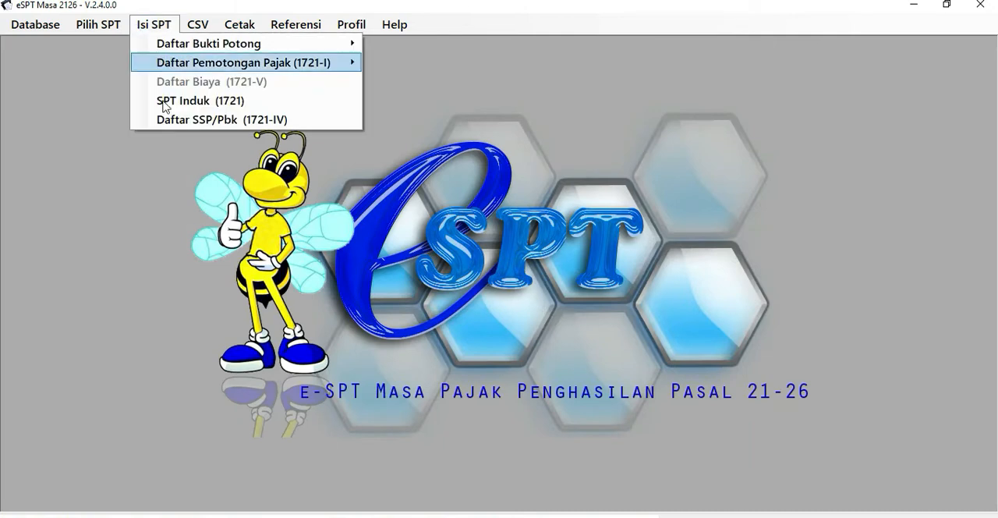
pyautogui.click(177, 120)
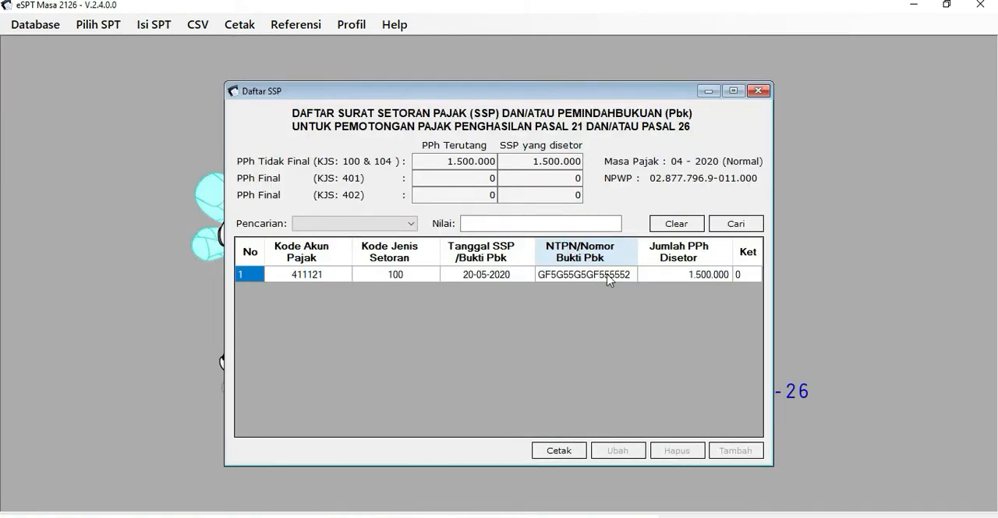
pyautogui.click(612, 276)
pyautogui.click(449, 161)
pyautogui.press('Tab')
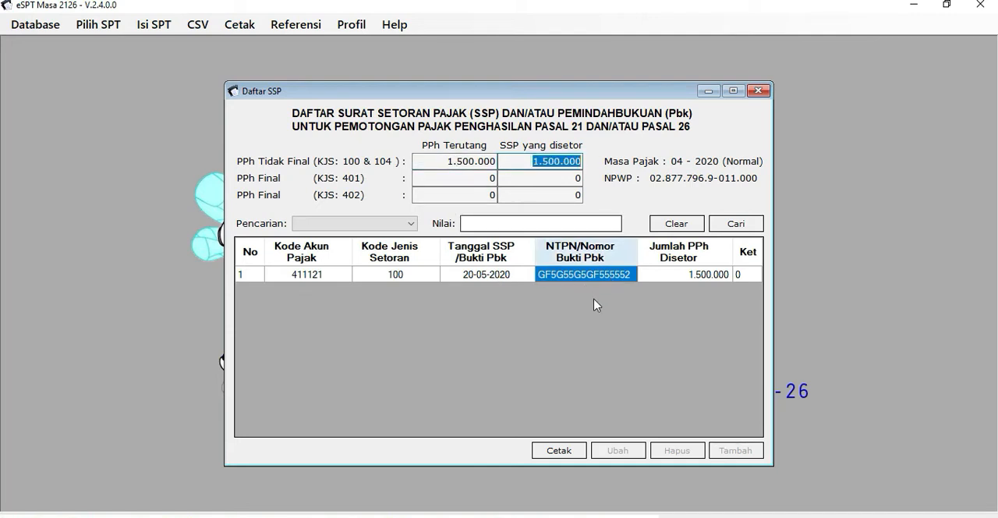
pyautogui.click(700, 275)
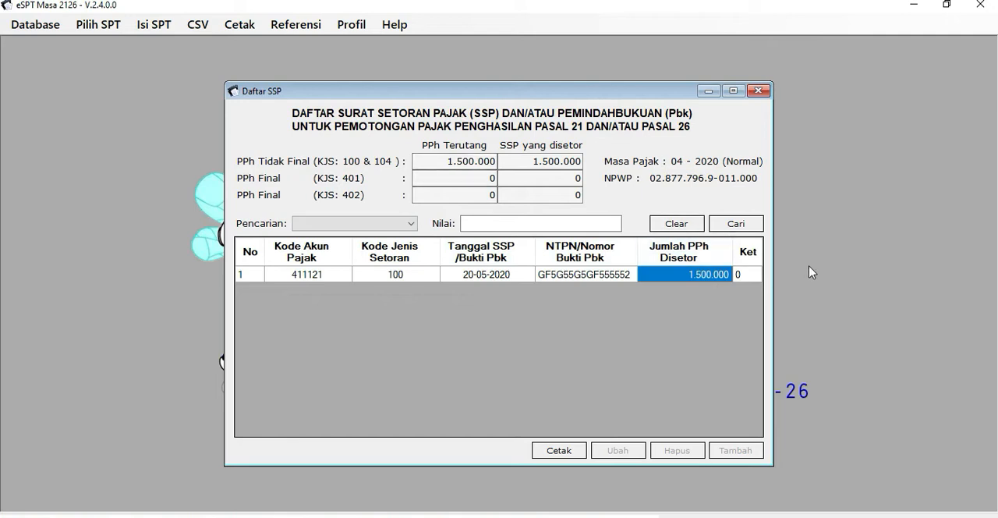
# Close the Daftar SSP and review the Daftar Pemotongan totals in the SPT Induk (1721) of April 2020 Normal.
pyautogui.click(757, 91)
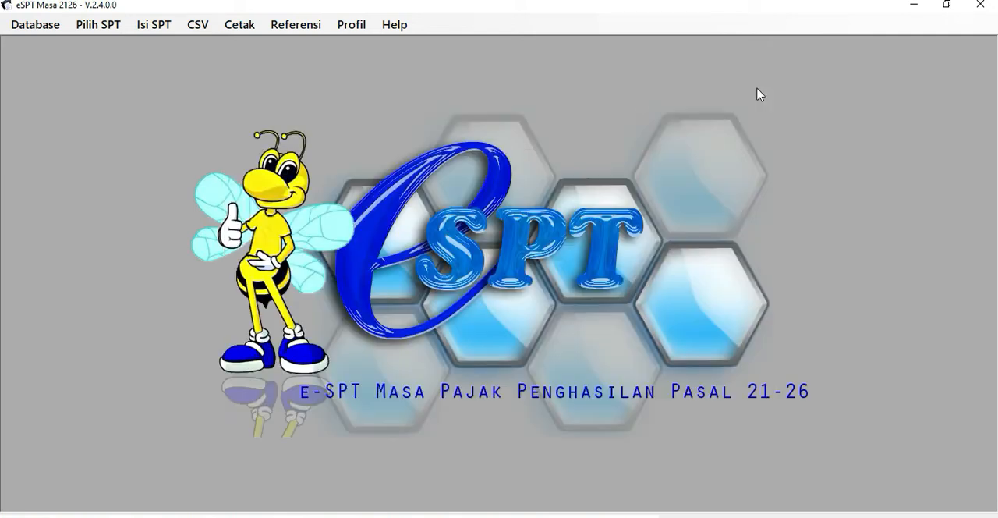
pyautogui.click(154, 24)
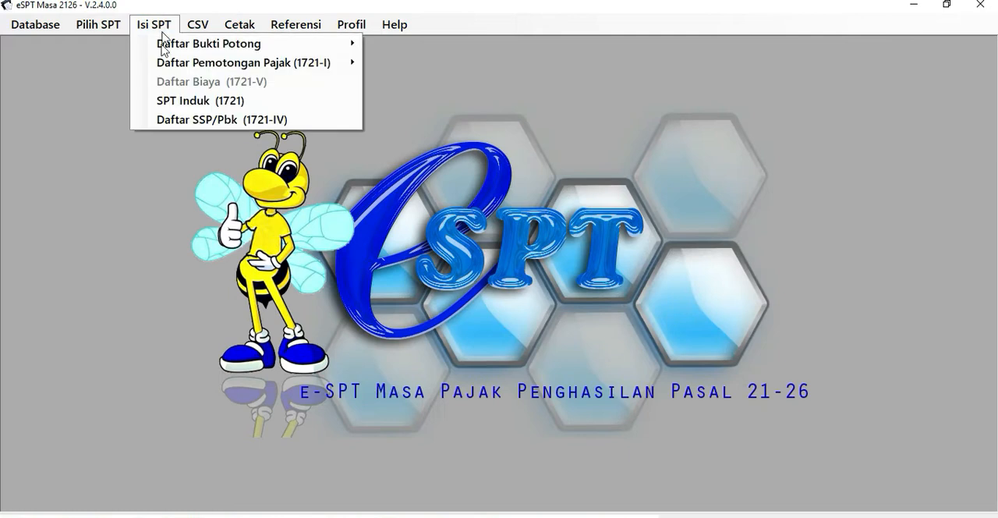
pyautogui.click(201, 102)
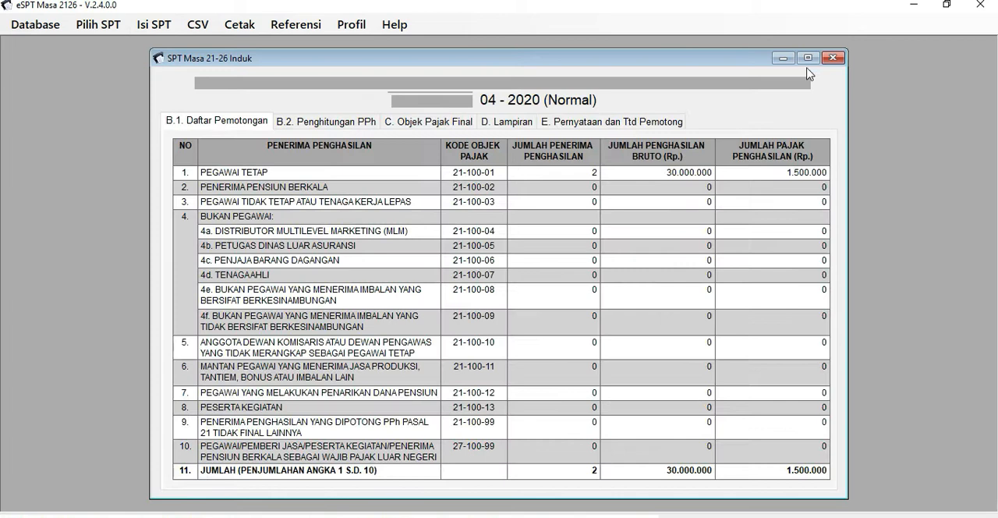
pyautogui.click(809, 58)
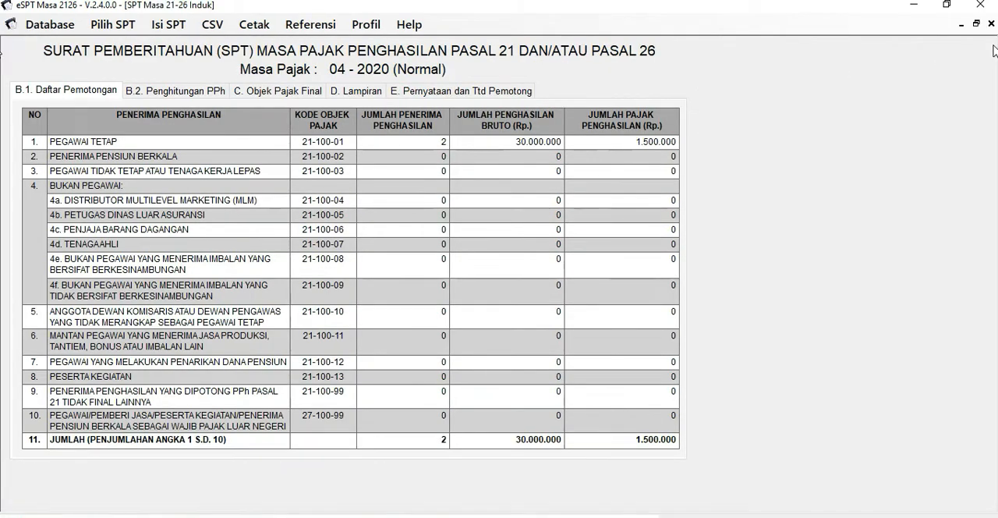
pyautogui.click(990, 23)
# Open the corrected April 2020 return with Pembetulan 1 from the list of created returns.
pyautogui.click(97, 28)
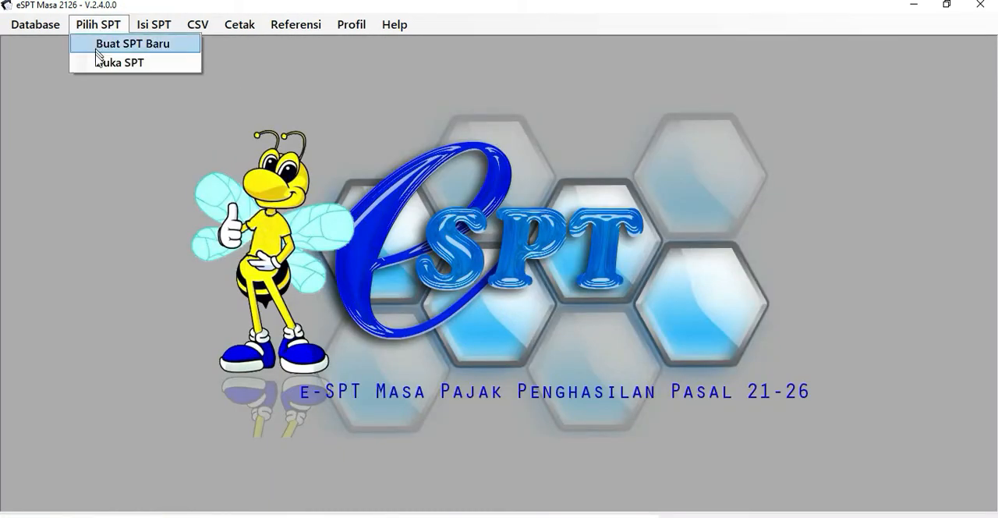
pyautogui.click(99, 66)
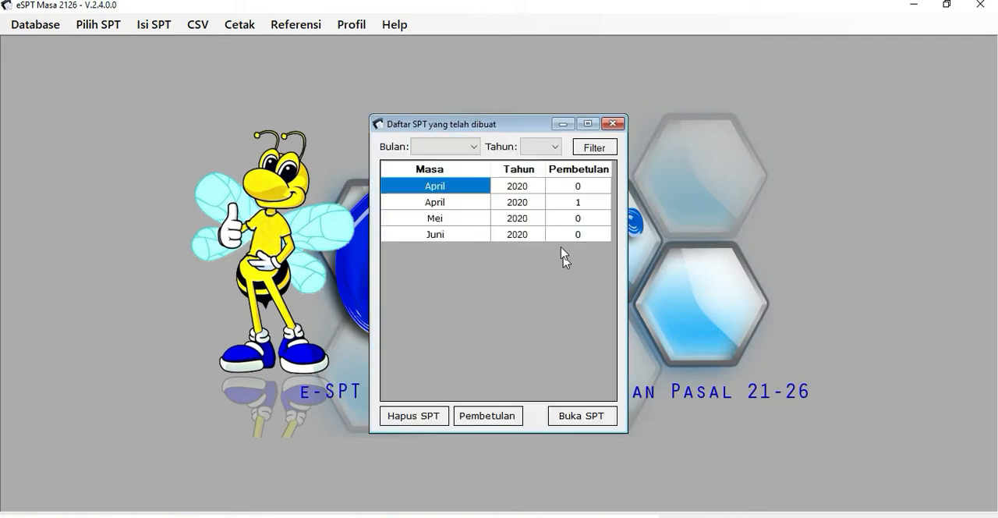
pyautogui.click(571, 209)
pyautogui.click(597, 417)
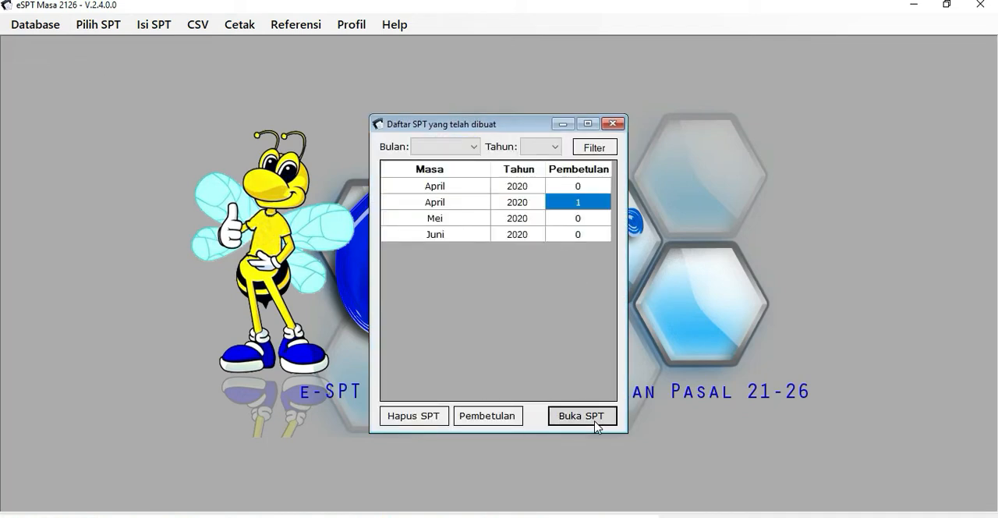
pyautogui.click(530, 317)
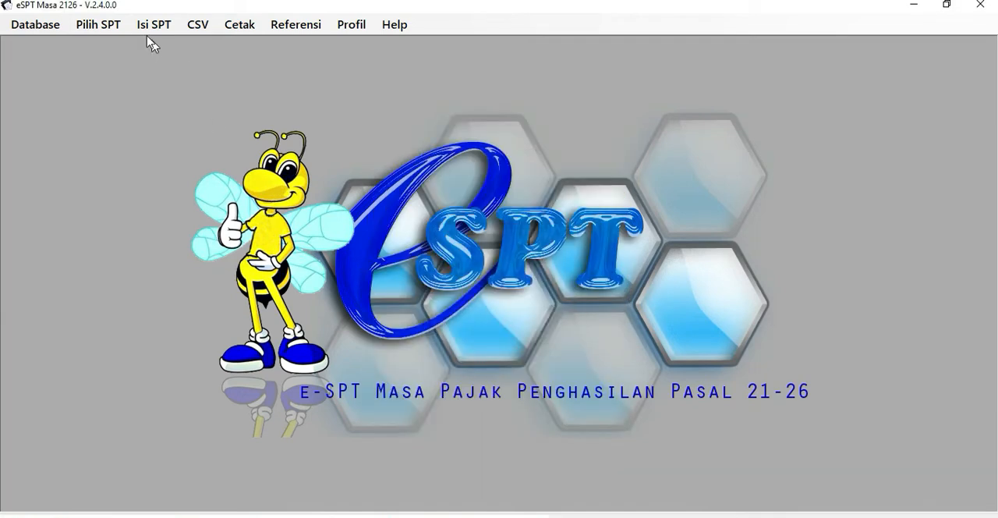
# Review Daftar Pemotongan and Penghitungan PPh in the SPT Induk (1721) of April 2020 Pembetulan ke-1, then close it.
pyautogui.click(147, 30)
pyautogui.click(150, 103)
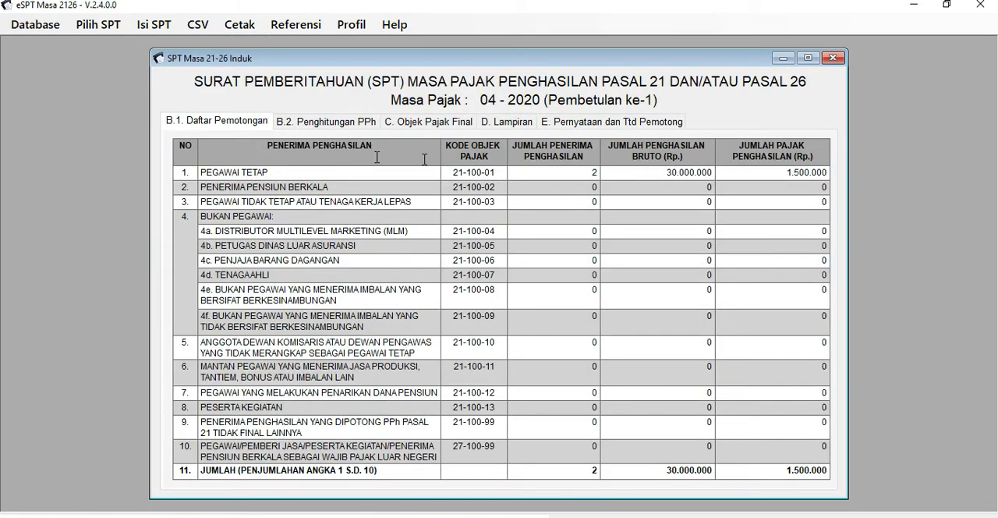
pyautogui.click(341, 123)
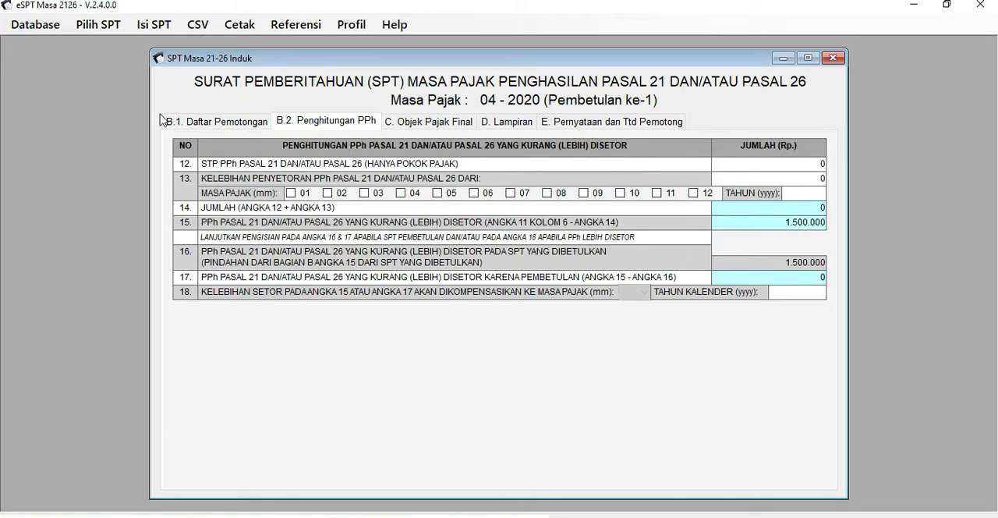
pyautogui.click(807, 166)
pyautogui.click(833, 58)
# Open the Daftar SSP/Pbk (1721-IV) of April 2020 Pembetulan ke-1 and check the PPh Terutang for PPh Tidak Final.
pyautogui.click(117, 28)
pyautogui.moveTo(152, 28)
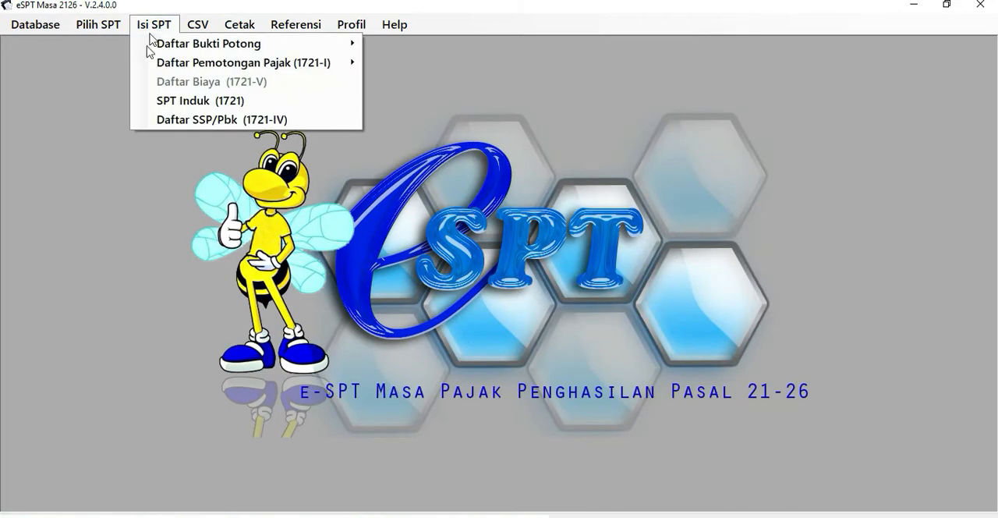
pyautogui.click(167, 121)
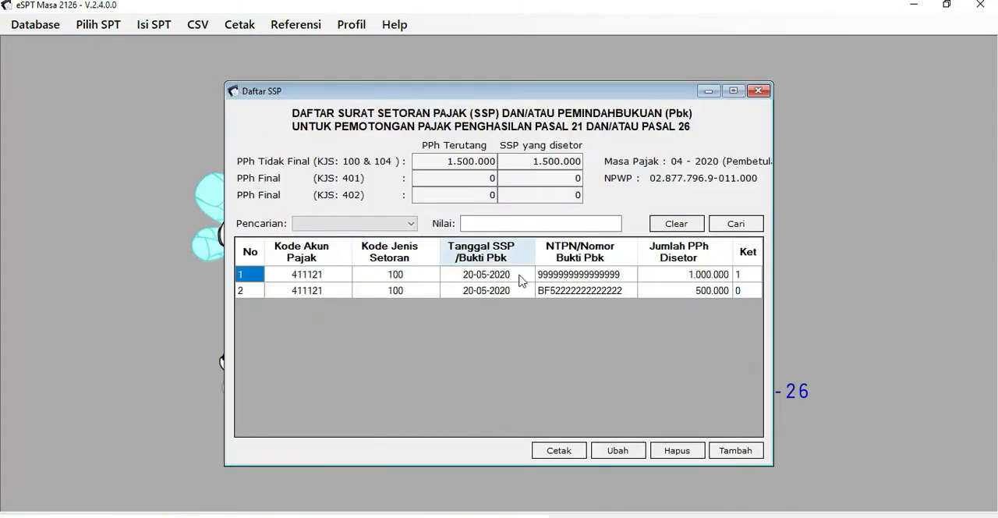
pyautogui.click(450, 162)
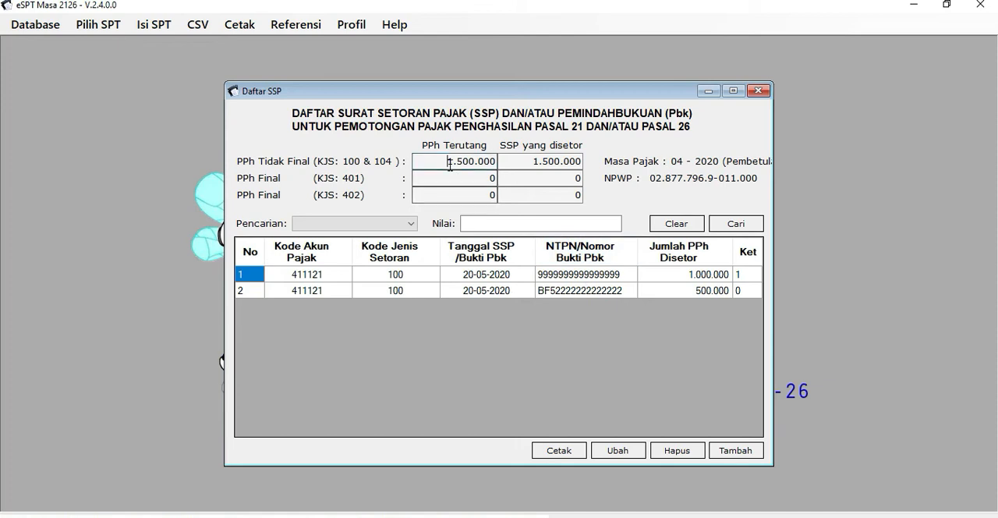
# Examine the first SSP entry's tax account code, NTPN and amount, view its Keterangan code in the edit form, and cancel without changes.
pyautogui.click(330, 276)
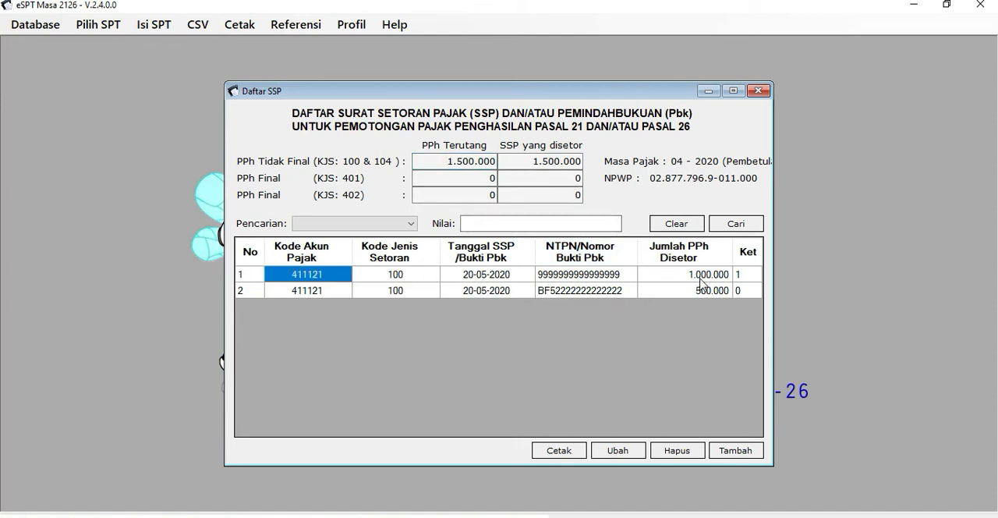
pyautogui.click(701, 276)
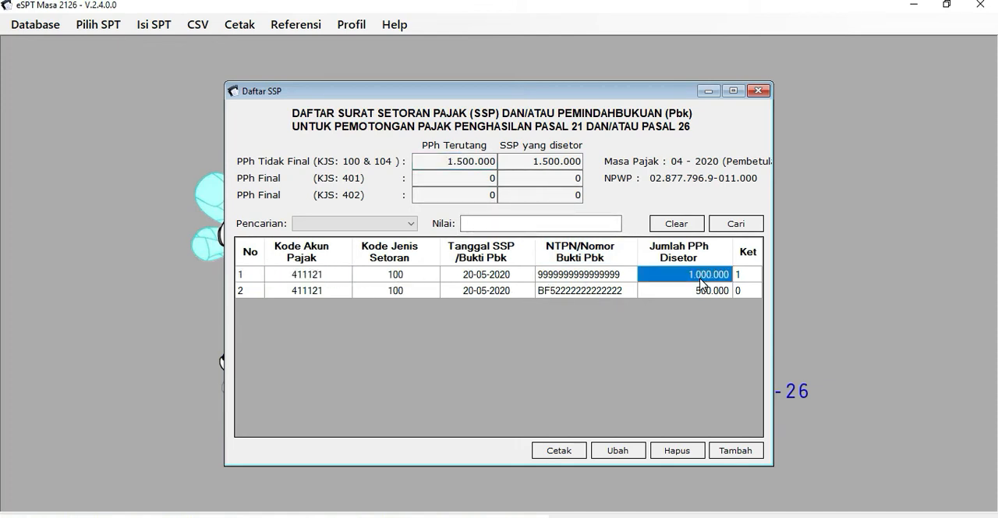
pyautogui.click(575, 278)
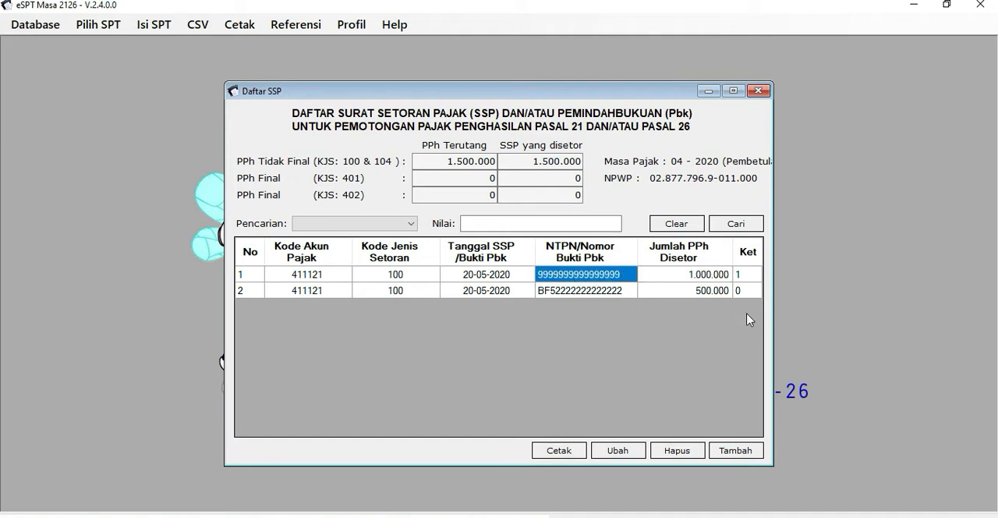
pyautogui.click(622, 456)
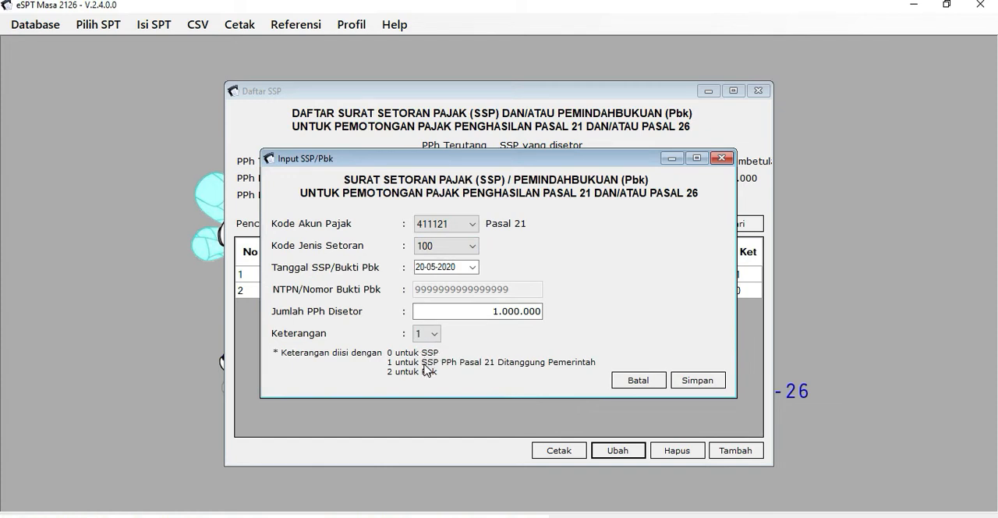
pyautogui.click(644, 379)
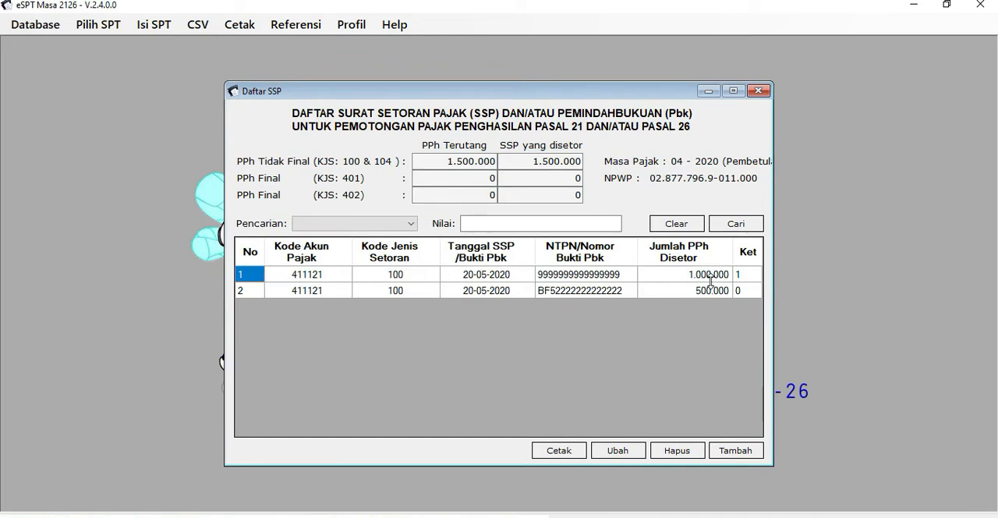
# Check the second SSP entry's Ket code, NTPN and Jumlah PPh Disetor, and compare them with the first entry's NTPN and amount.
pyautogui.click(315, 295)
pyautogui.click(737, 295)
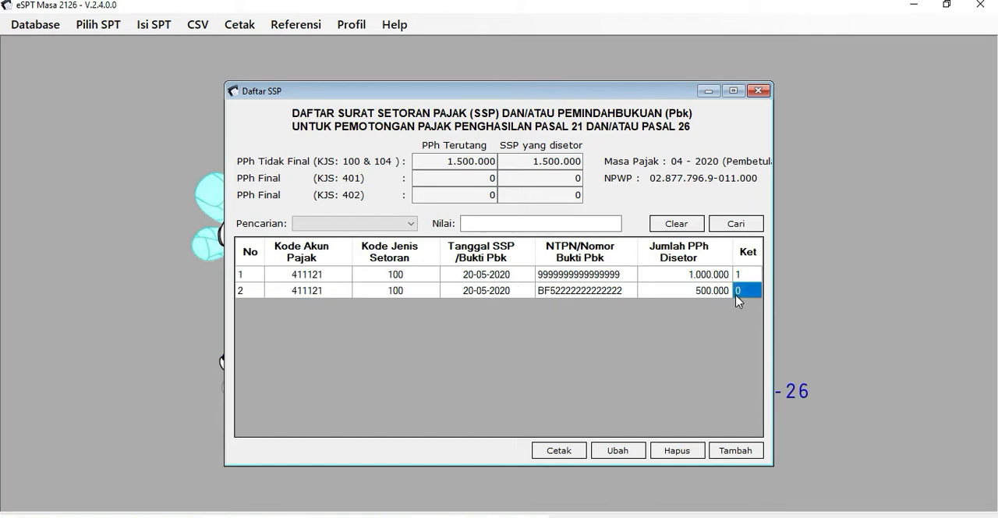
pyautogui.click(553, 293)
pyautogui.click(746, 290)
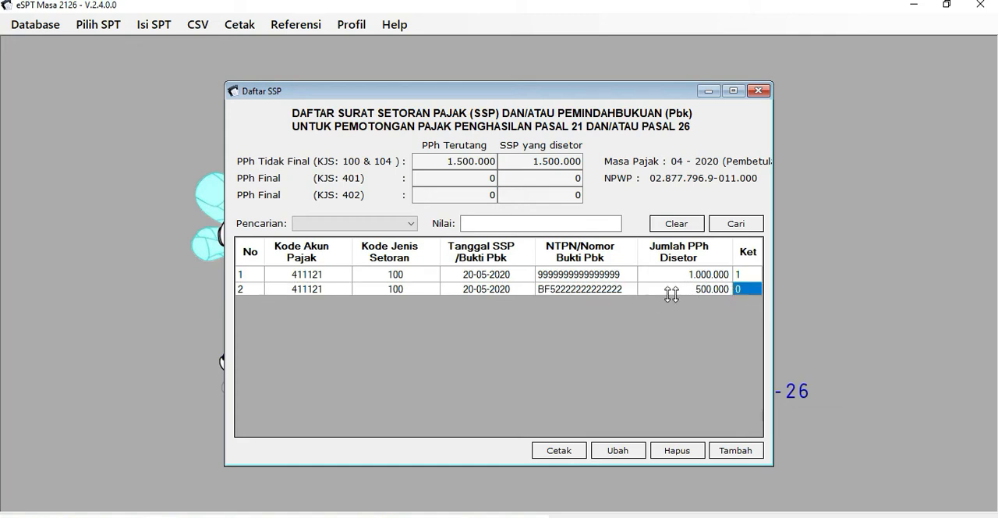
pyautogui.click(601, 294)
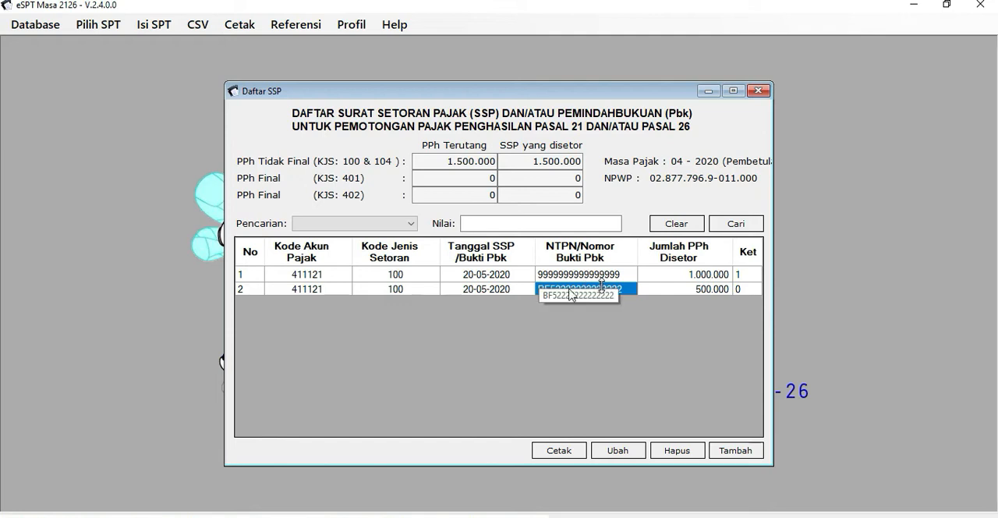
pyautogui.click(721, 288)
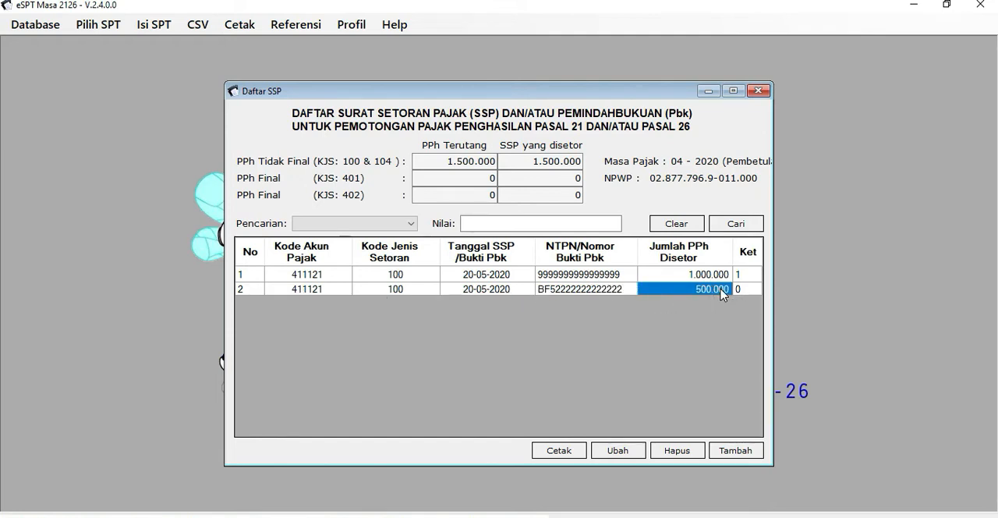
pyautogui.click(691, 275)
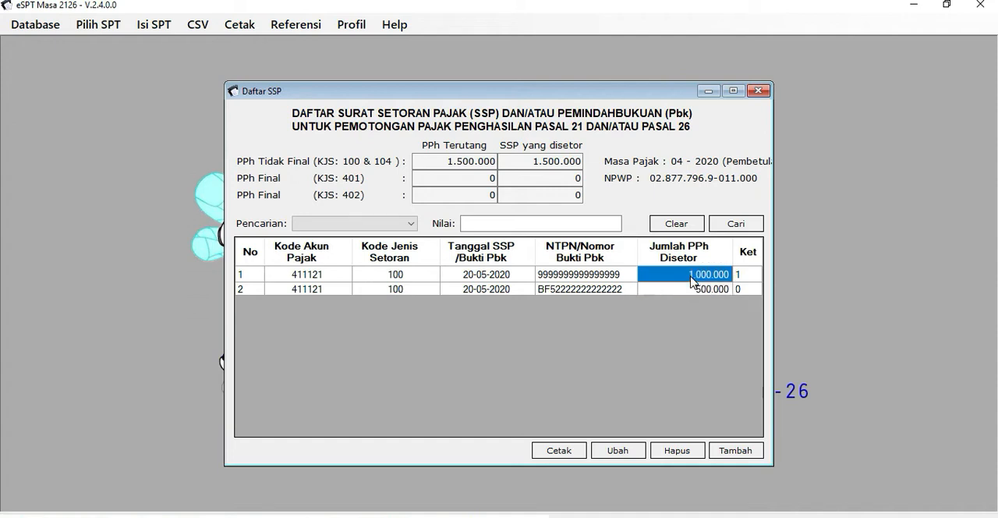
pyautogui.click(580, 277)
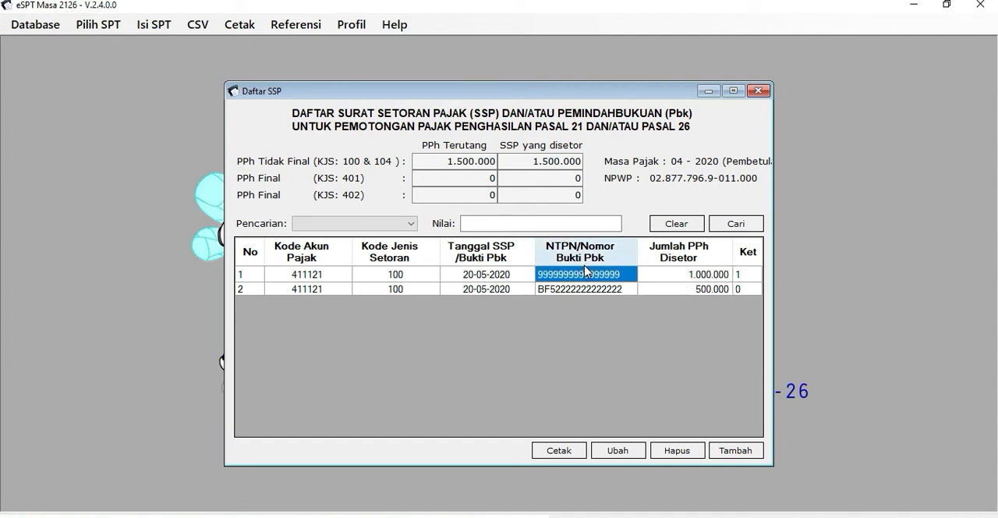
pyautogui.click(718, 291)
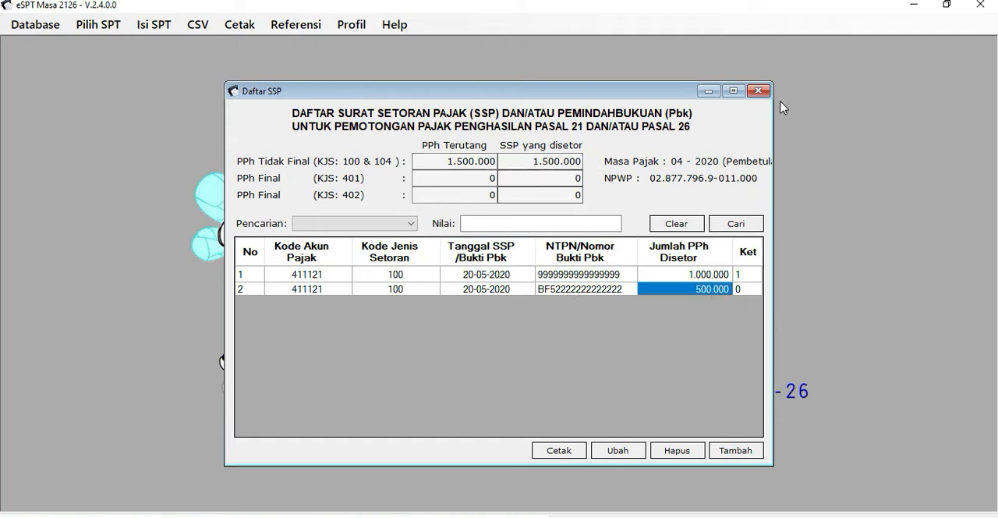
# Switch to Book1 in Excel and check the Kurang (lebih Bayar) Masa April 2020 amount against the eSPT Daftar SSP.
pyautogui.click(255, 517)
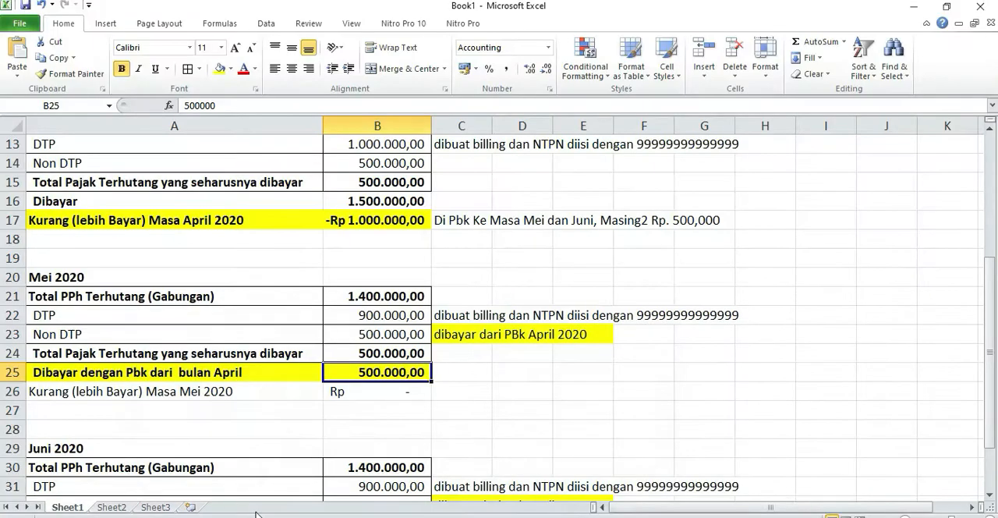
pyautogui.click(328, 221)
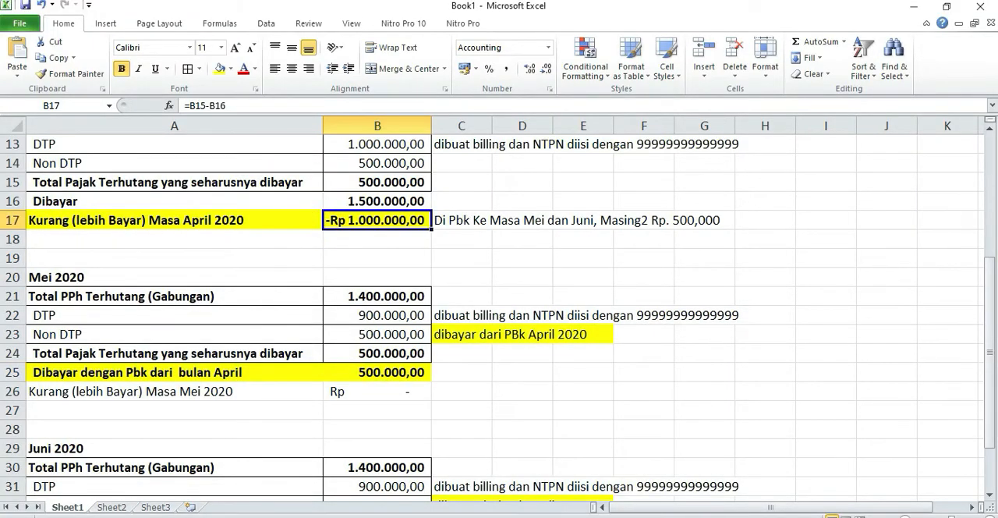
pyautogui.click(238, 517)
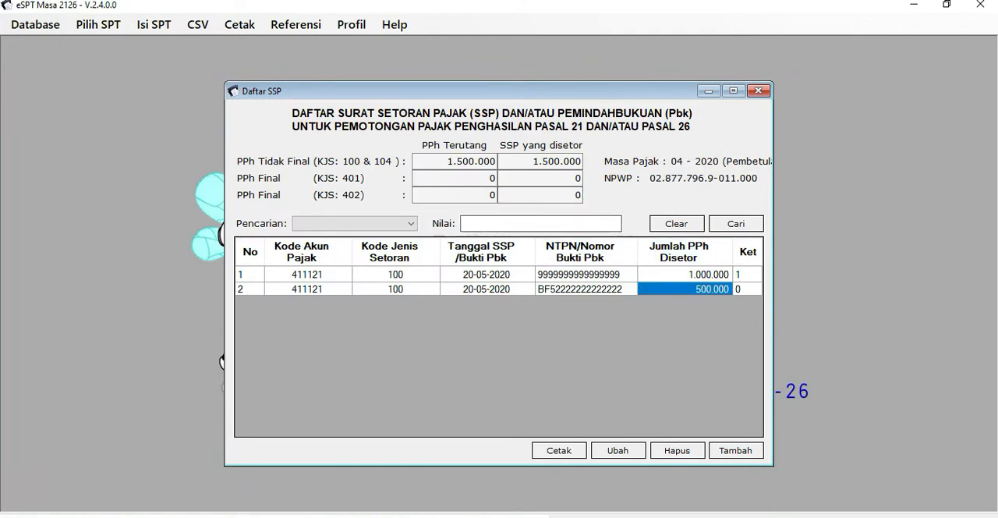
pyautogui.click(270, 517)
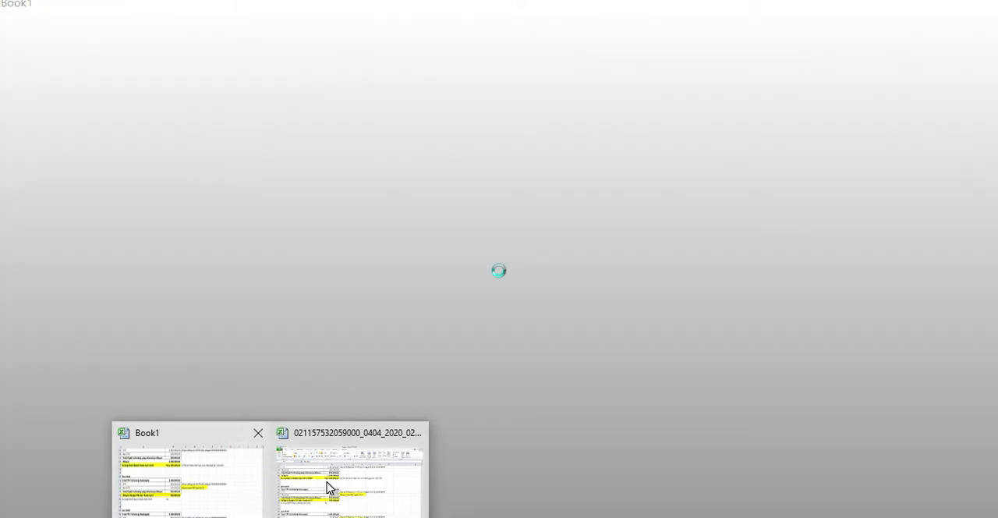
pyautogui.click(329, 487)
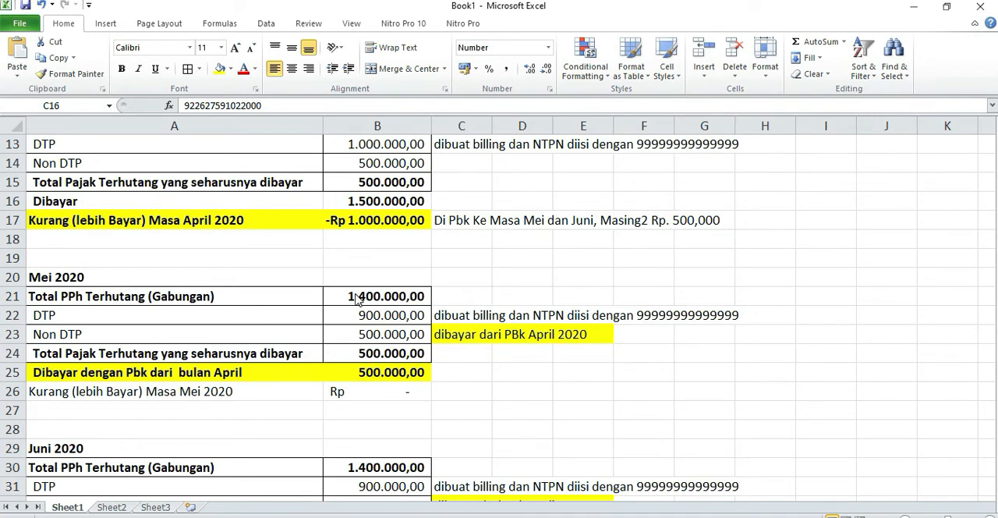
# Compare the April 2020 overpayment with the DTP and Non DTP amounts in the Mei 2020 block.
pyautogui.click(374, 220)
pyautogui.click(389, 315)
pyautogui.click(386, 333)
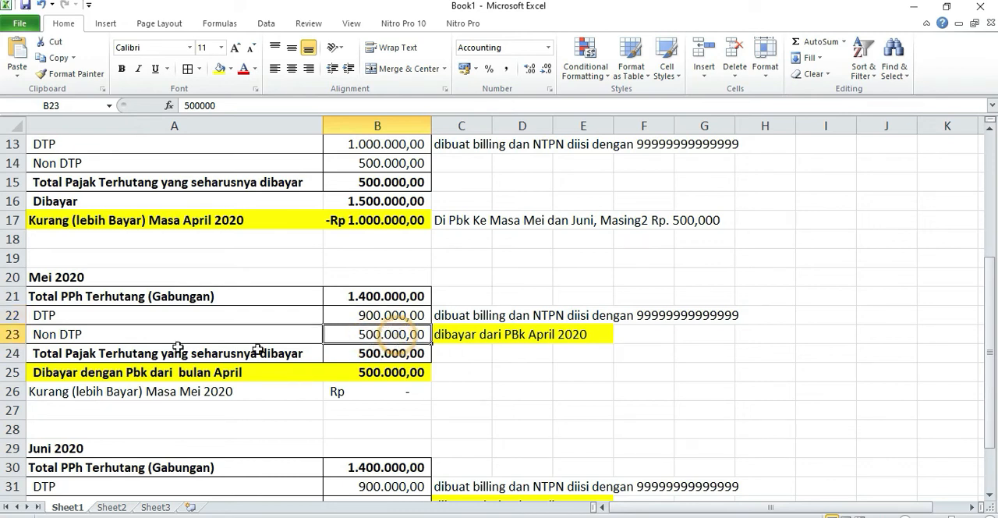
pyautogui.click(100, 335)
pyautogui.click(369, 334)
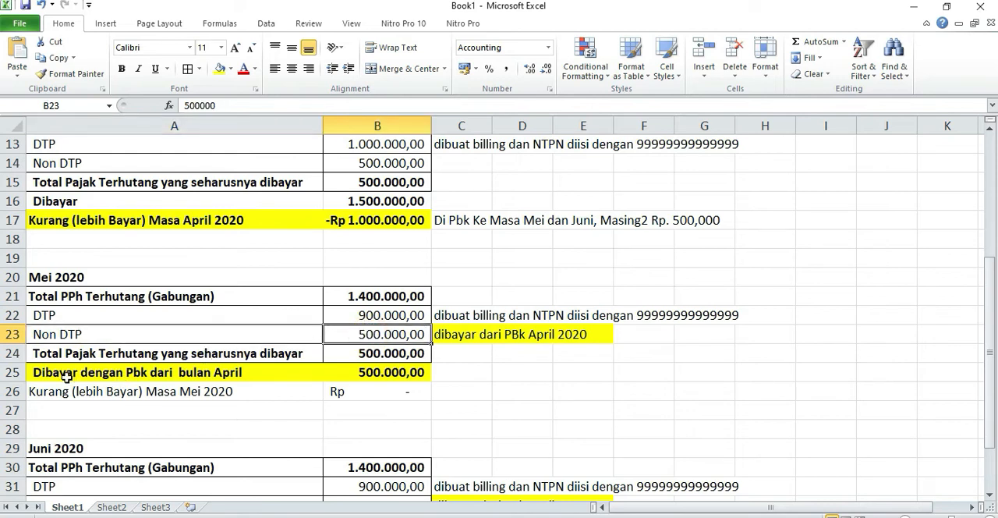
# Examine the Mei 2020 total tax payable, the amount paid by Pbk from April, and the remaining Kurang (lebih Bayar).
pyautogui.click(41, 357)
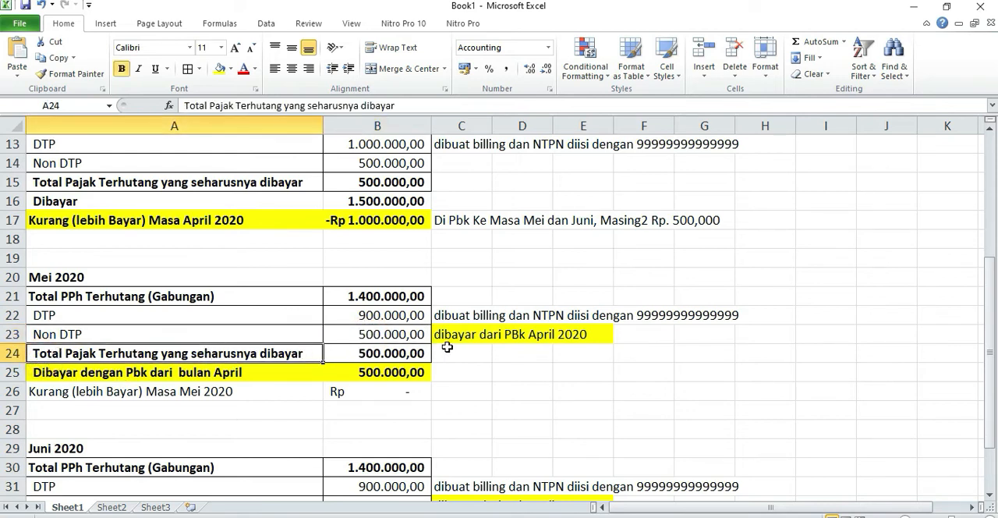
pyautogui.click(285, 368)
pyautogui.click(383, 387)
pyautogui.click(394, 352)
pyautogui.click(189, 373)
pyautogui.click(373, 372)
# Trace the April 2020 overpayment and its Pbk note to the Mei 2020 amount paid with Pbk from April.
pyautogui.click(380, 220)
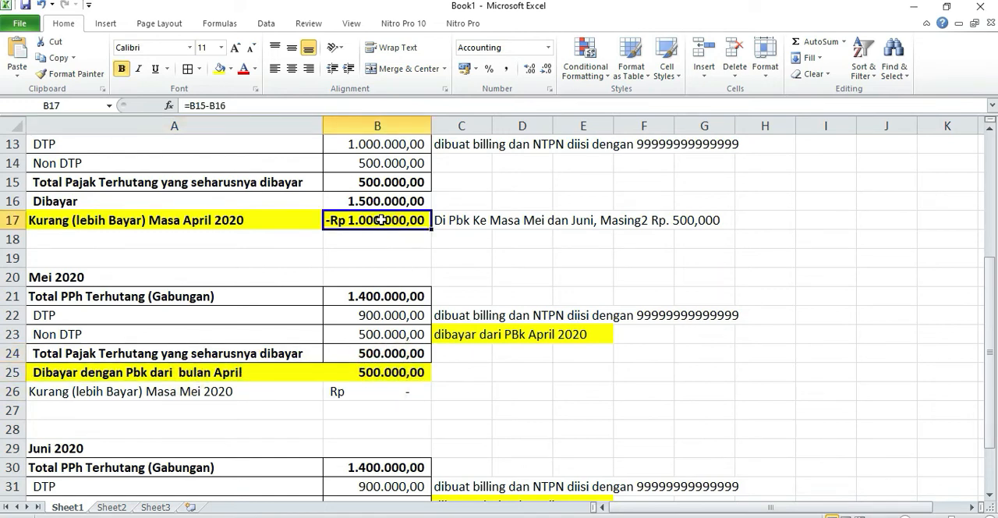
pyautogui.moveTo(379, 220); pyautogui.dragTo(389, 372)
pyautogui.click(389, 372)
pyautogui.scroll(-1, 386, 365)
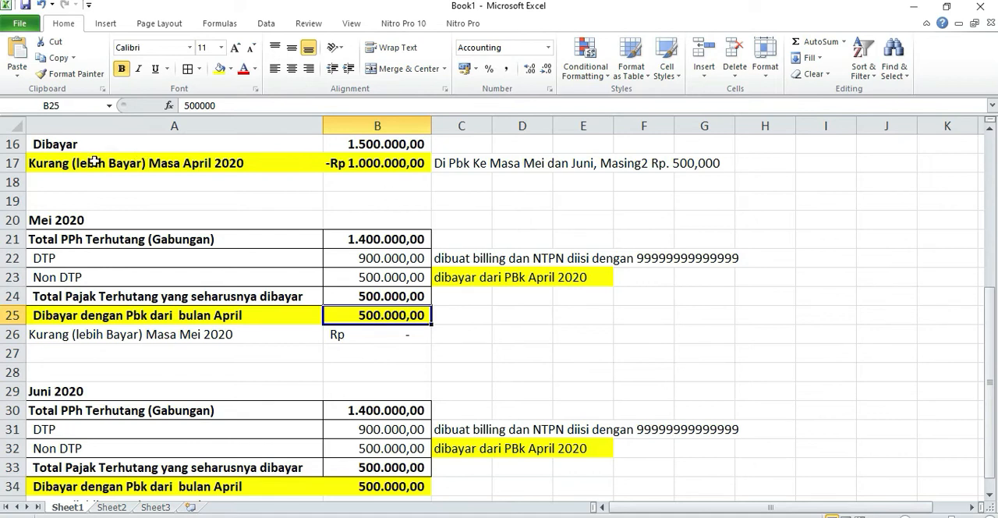
pyautogui.moveTo(638, 162); pyautogui.dragTo(377, 315)
pyautogui.click(379, 315)
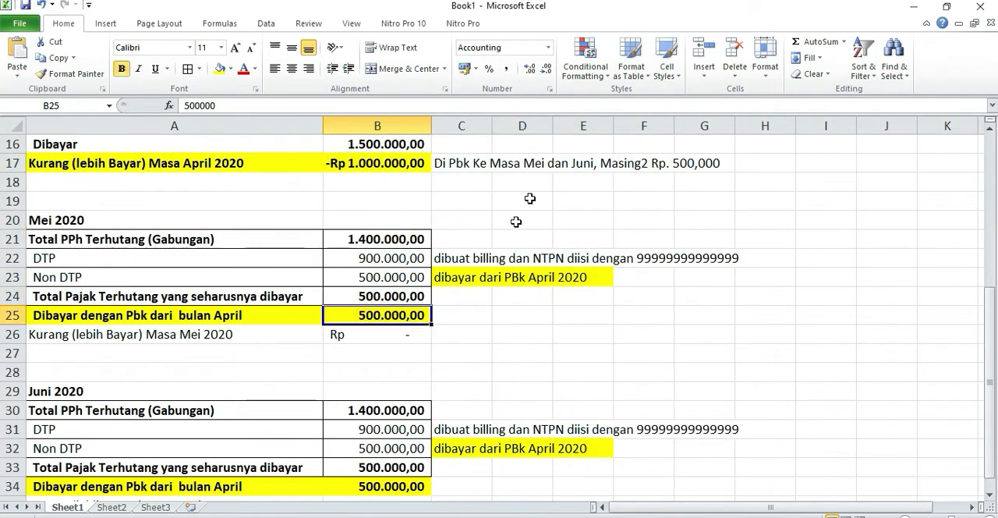
# Compare the amounts paid with Pbk from April in the Juni 2020 and Mei 2020 blocks.
pyautogui.scroll(-1, 427, 405)
pyautogui.click(395, 425)
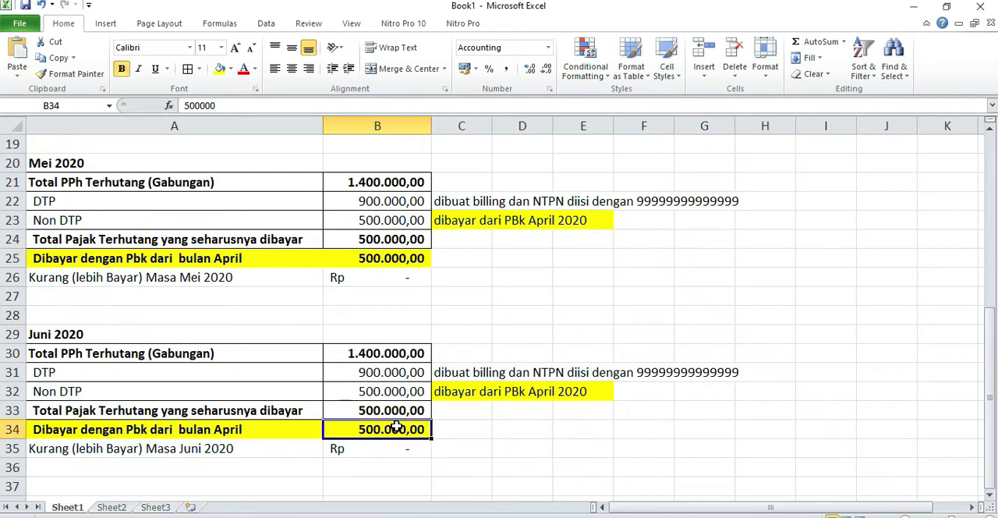
pyautogui.scroll(1, 396, 427)
pyautogui.click(392, 313)
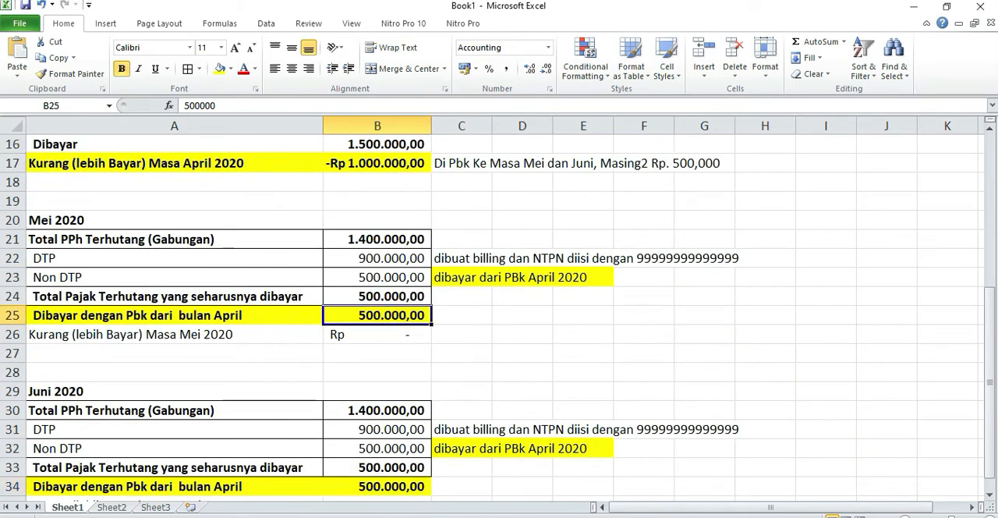
# Switch to eSPT and close the April 2020 Daftar SSP.
pyautogui.hotkey('alt', 'Tab')
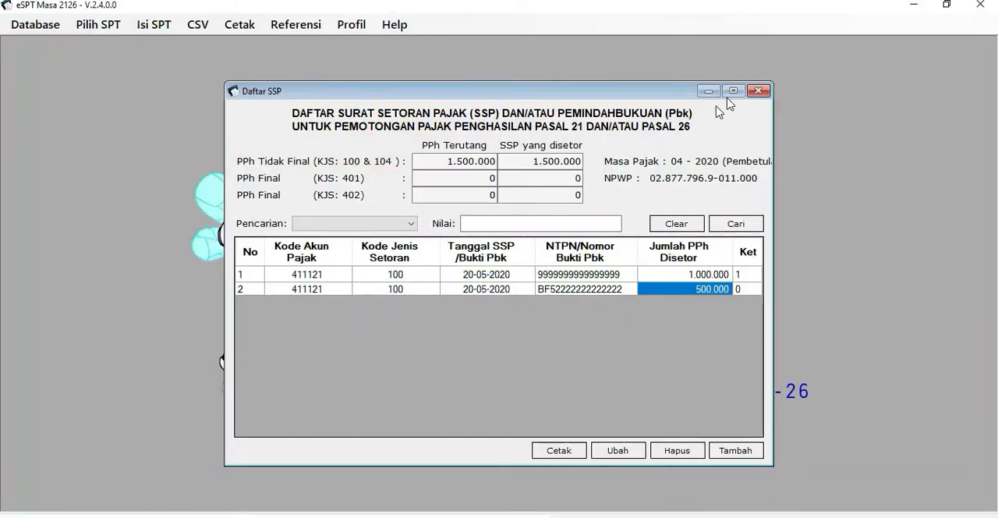
pyautogui.click(757, 91)
pyautogui.click(155, 24)
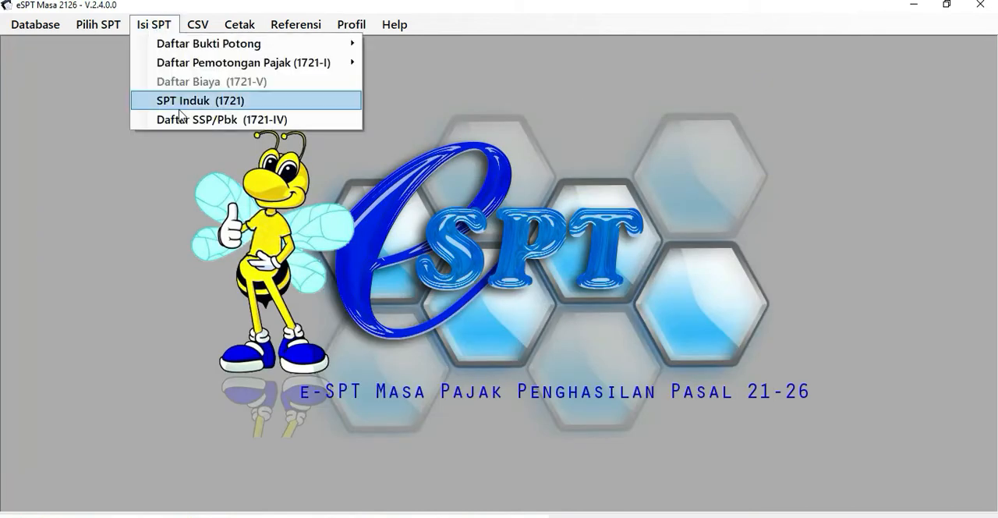
pyautogui.moveTo(93, 26)
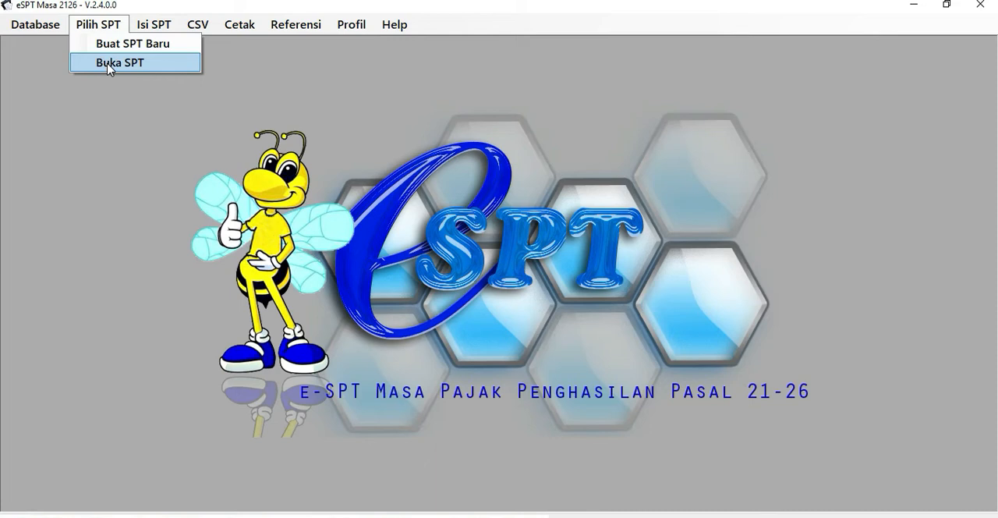
pyautogui.click(109, 64)
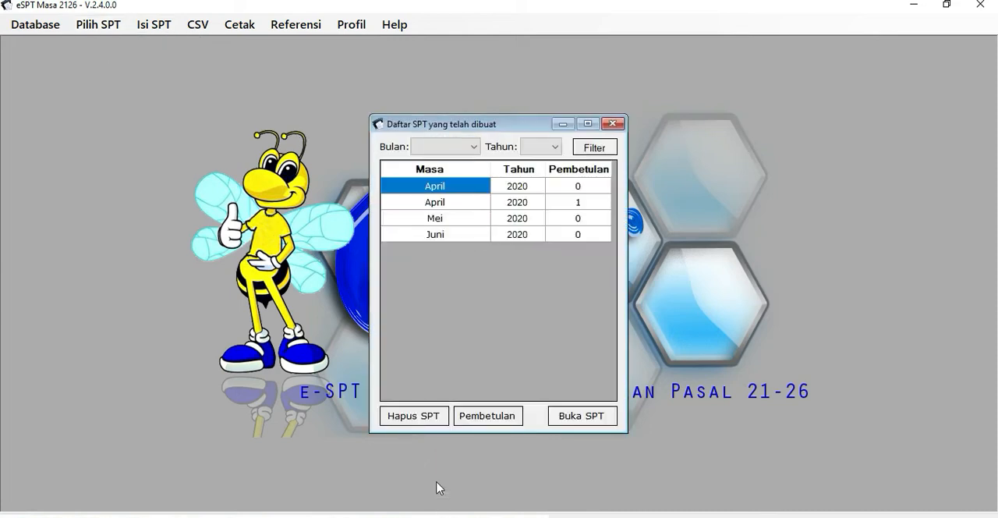
pyautogui.click(612, 123)
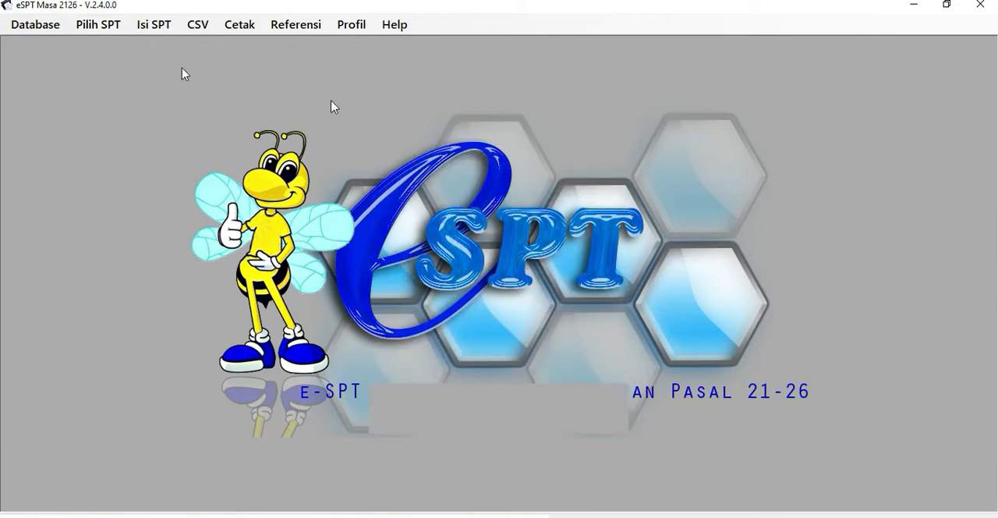
# Open the Mei 2020 SPT with Pembetulan 0 from the list of created SPTs.
pyautogui.click(98, 24)
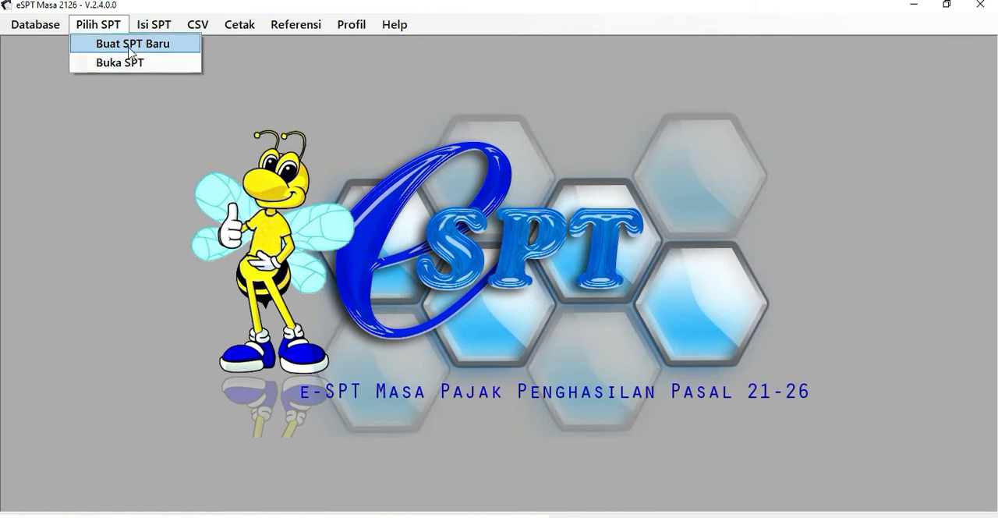
pyautogui.click(123, 70)
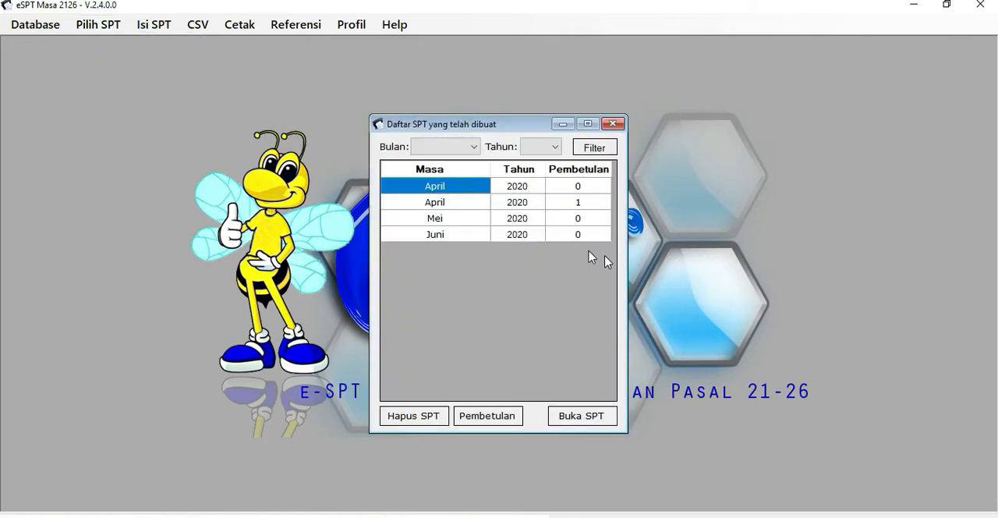
pyautogui.click(457, 221)
pyautogui.click(572, 424)
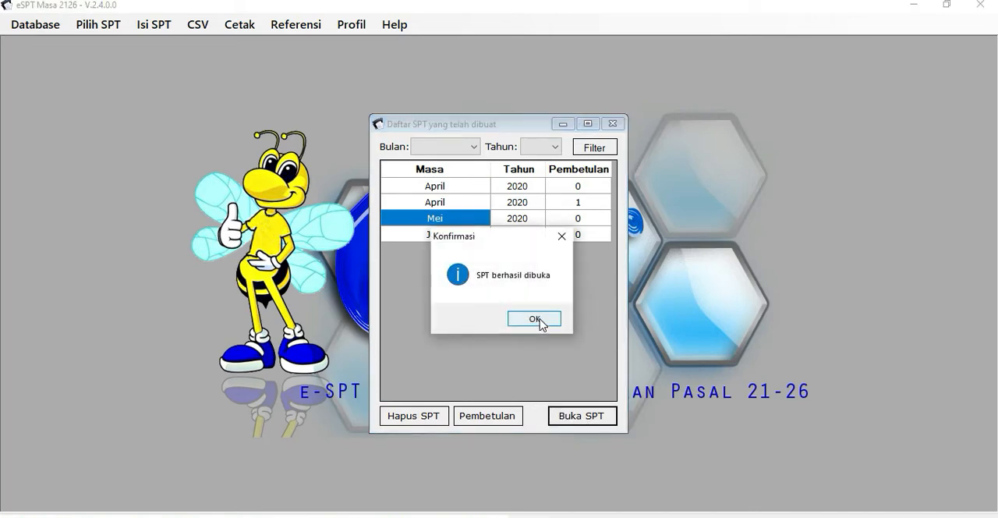
pyautogui.click(535, 319)
# Review the Daftar Pemotongan and Penghitungan PPh sections of the Mei 2020 SPT Induk (1721), and close it.
pyautogui.click(156, 28)
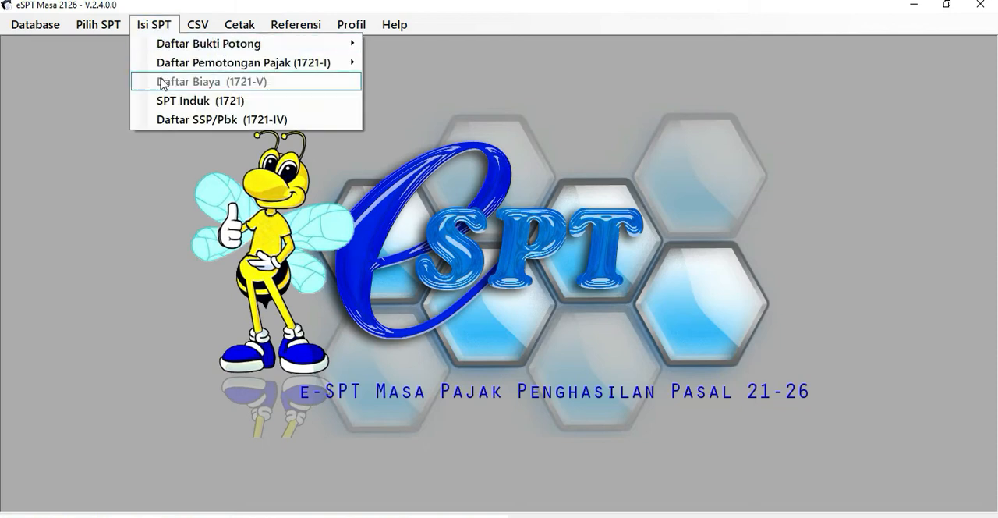
pyautogui.click(170, 100)
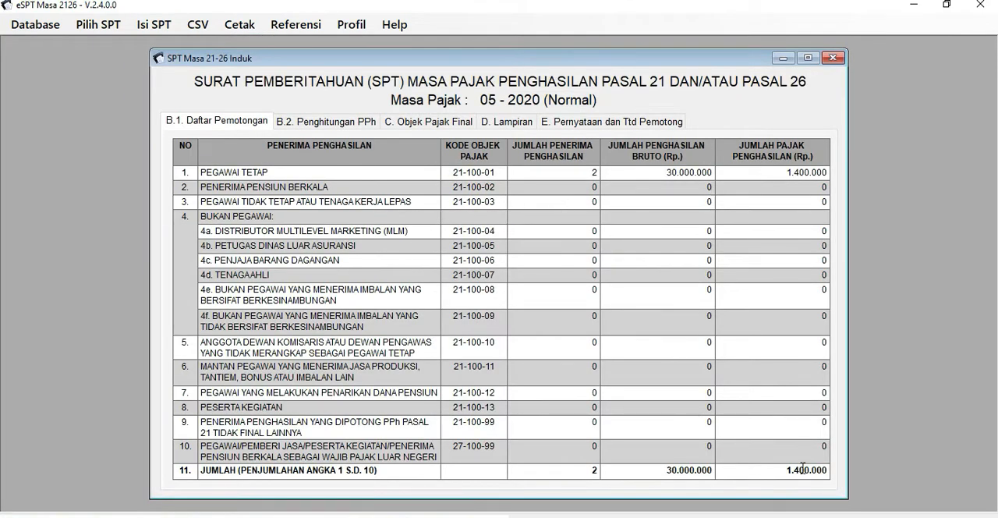
pyautogui.click(326, 121)
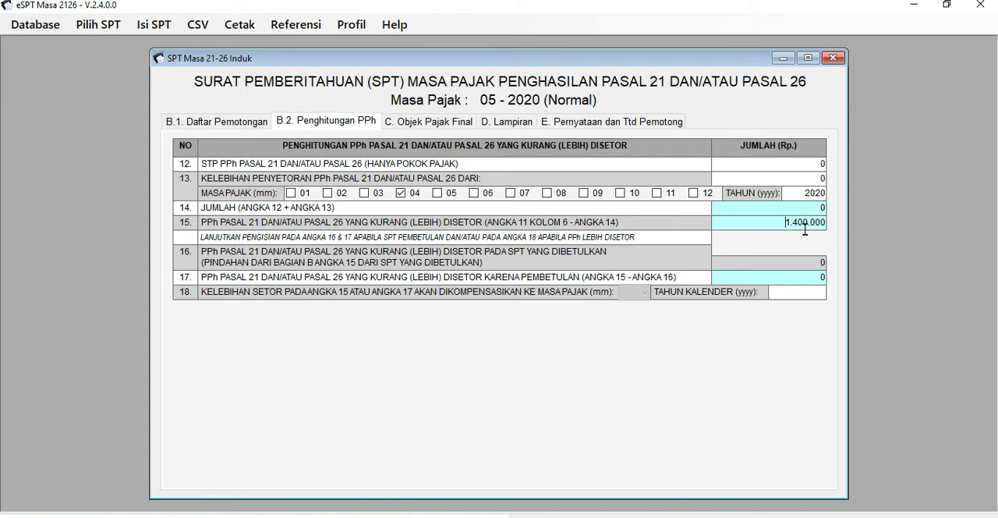
pyautogui.click(832, 58)
# Open Daftar SSP/Pbk (1721-IV) for Mei 2020 and check the first payment's amount and the PPh Terutang.
pyautogui.click(155, 24)
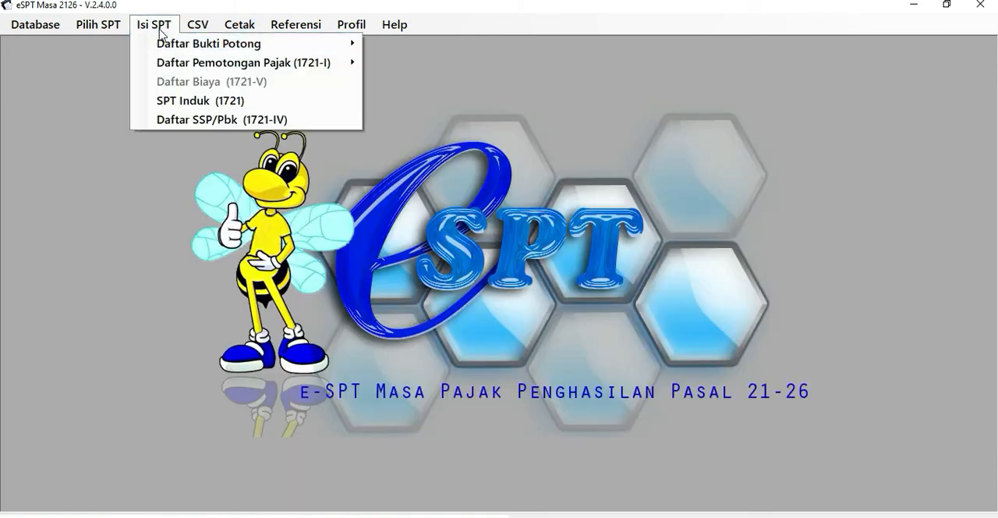
pyautogui.click(175, 119)
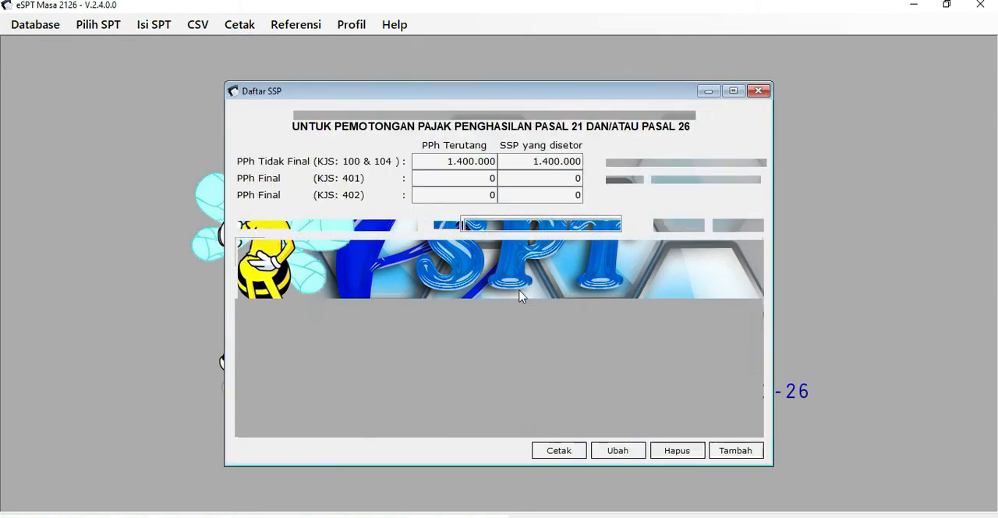
pyautogui.click(702, 275)
pyautogui.click(449, 161)
# Switch to Book1 in Excel and check the Mei 2020 DTP, Non DTP and total tax payable amounts.
pyautogui.click(269, 516)
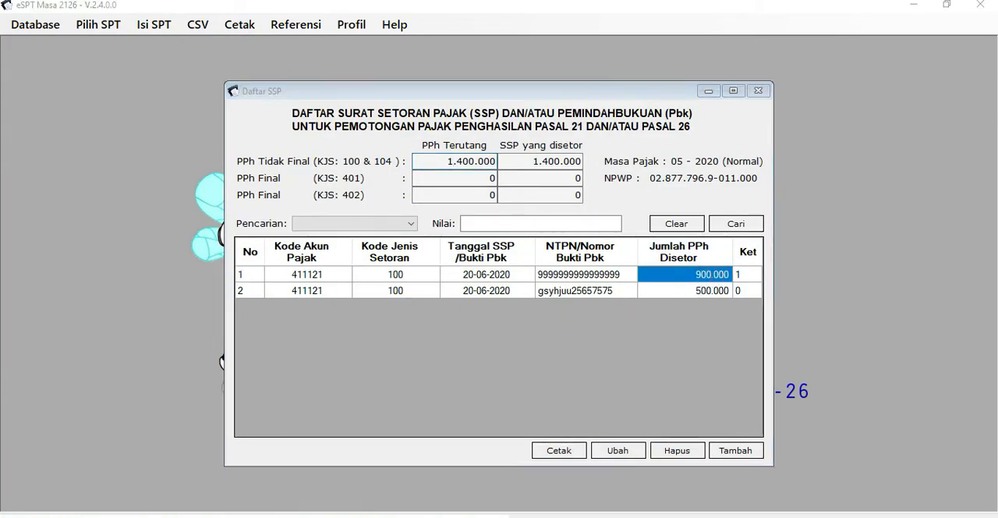
pyautogui.click(317, 487)
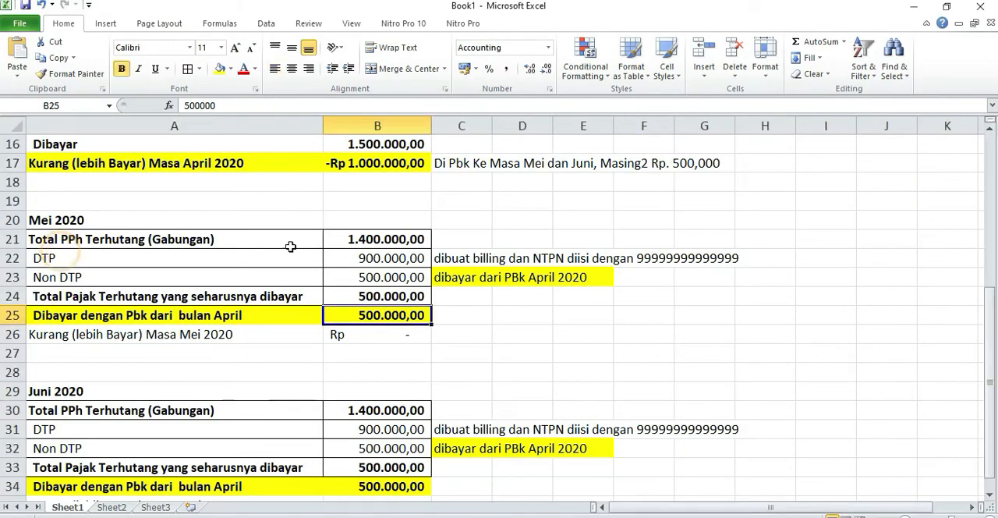
pyautogui.click(366, 259)
pyautogui.click(377, 282)
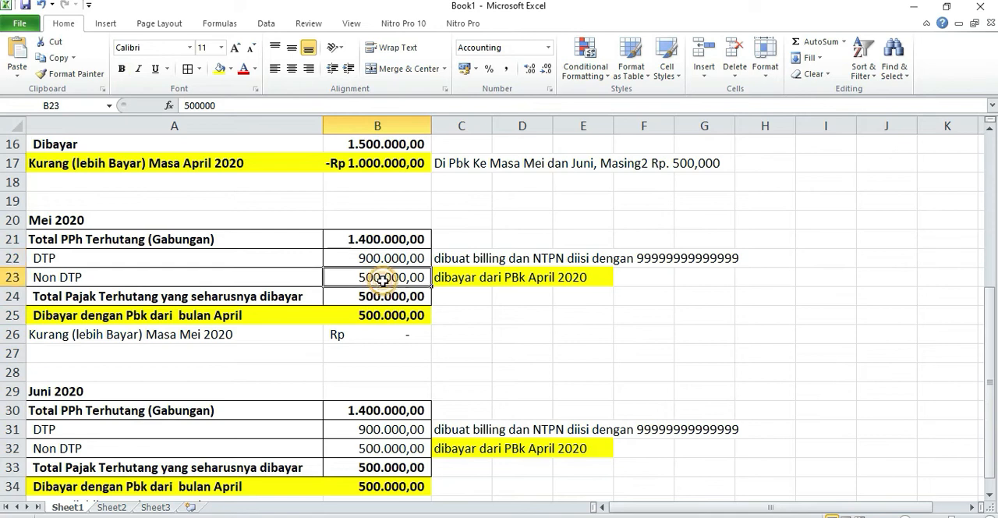
pyautogui.moveTo(363, 296); pyautogui.dragTo(448, 296)
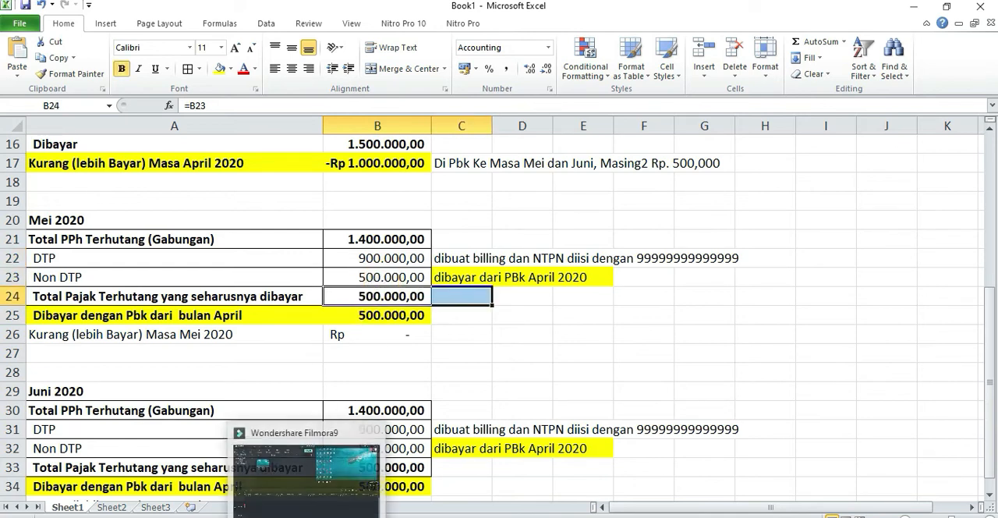
# Switch to eSPT, check the DTP payment's NTPN in Daftar SSP, and view the new SSP/Pbk entry form without saving anything.
pyautogui.click(262, 510)
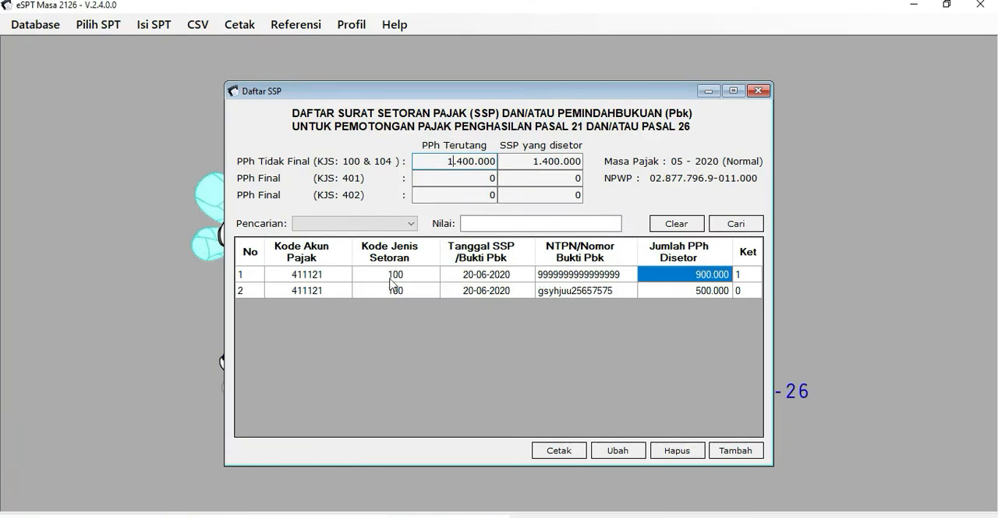
pyautogui.click(544, 274)
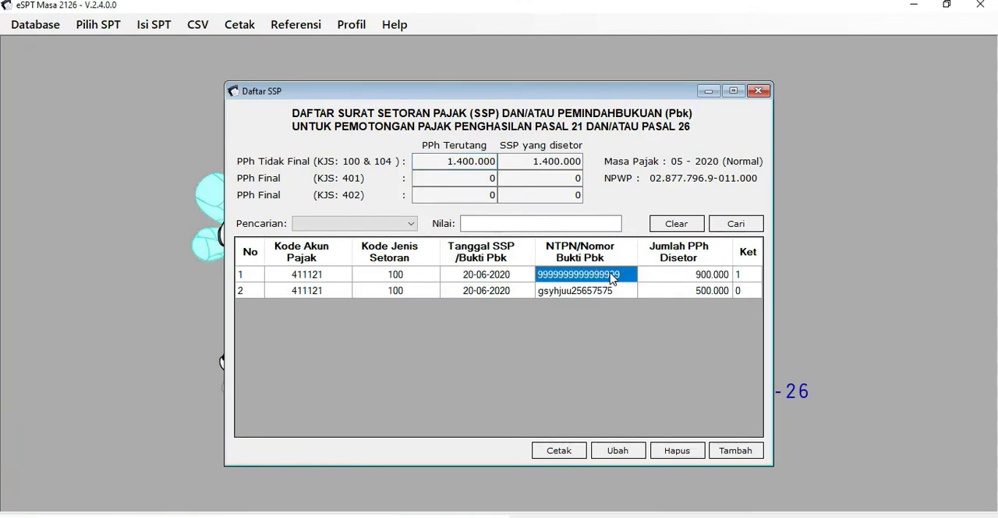
pyautogui.click(617, 450)
pyautogui.click(725, 455)
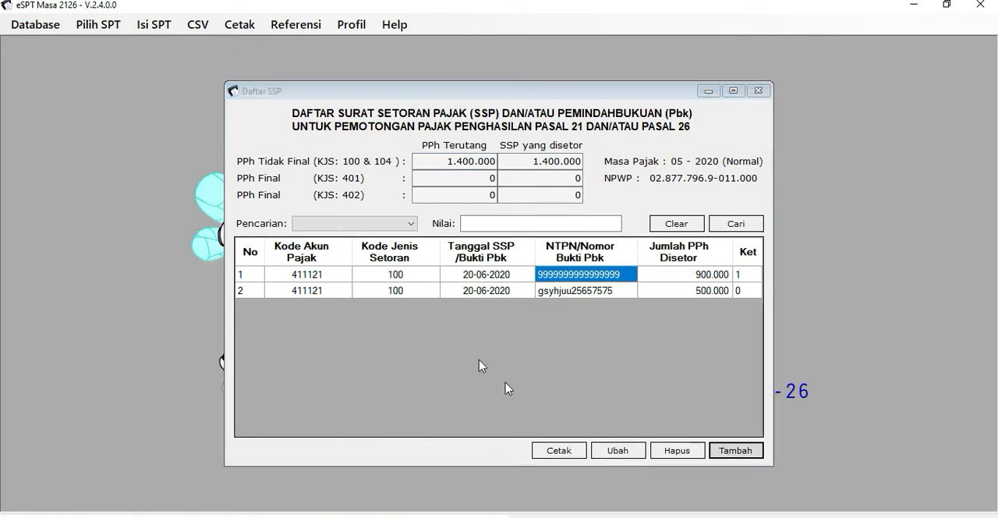
pyautogui.click(722, 158)
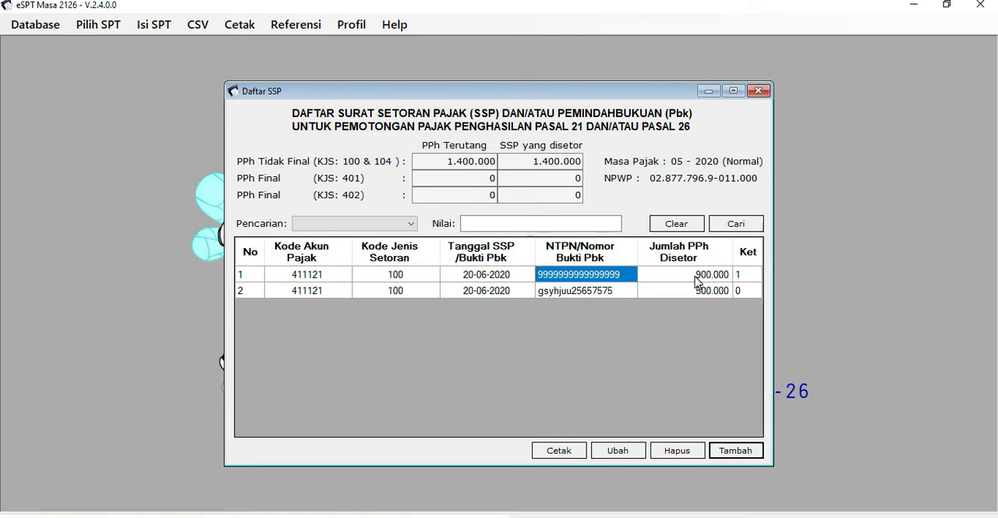
# Switch briefly to Excel and back to eSPT to examine the Jumlah PPh Disetor of both Mei 2020 payments.
pyautogui.click(292, 516)
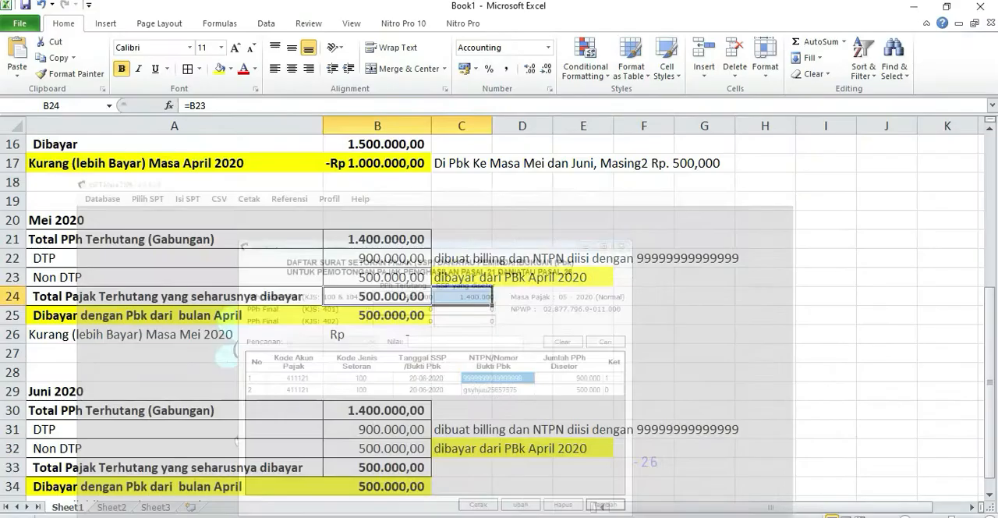
pyautogui.moveTo(270, 516)
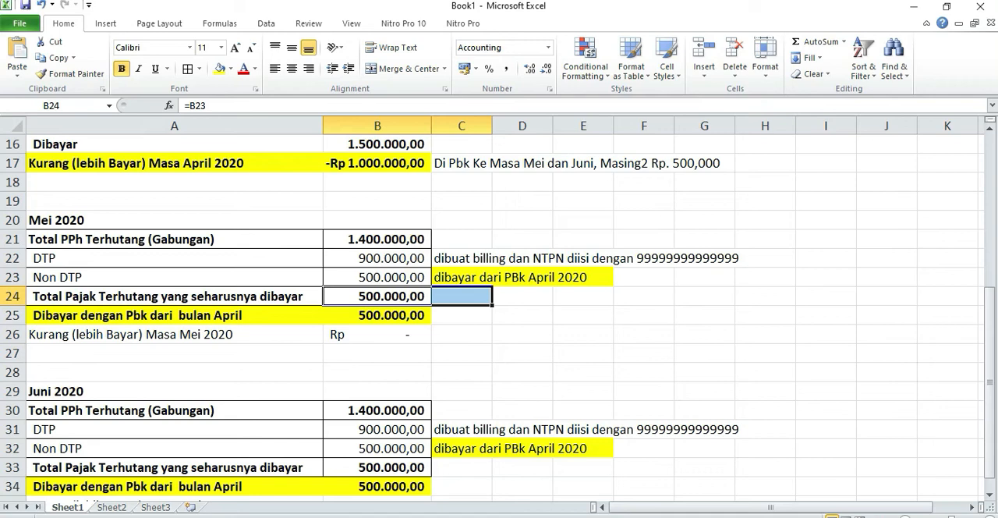
pyautogui.click(293, 516)
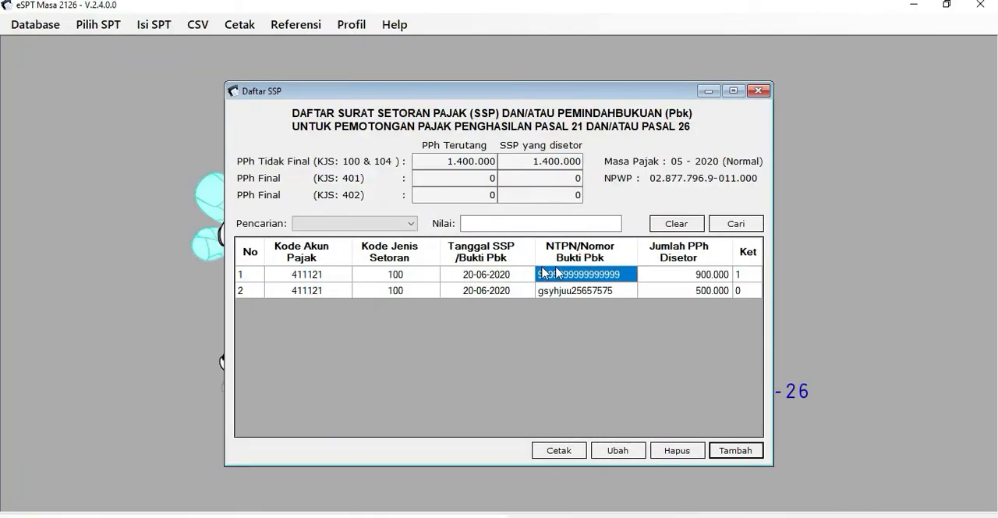
pyautogui.click(710, 278)
pyautogui.click(718, 291)
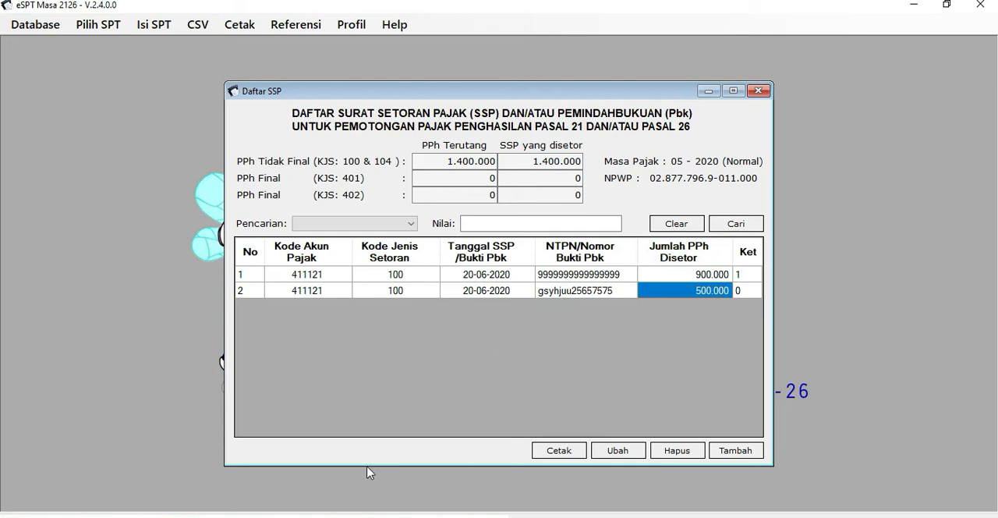
# Switch to Book1 in Excel and compare the April 2020 overpayment with the Mei 2020 amount paid with Pbk.
pyautogui.click(270, 516)
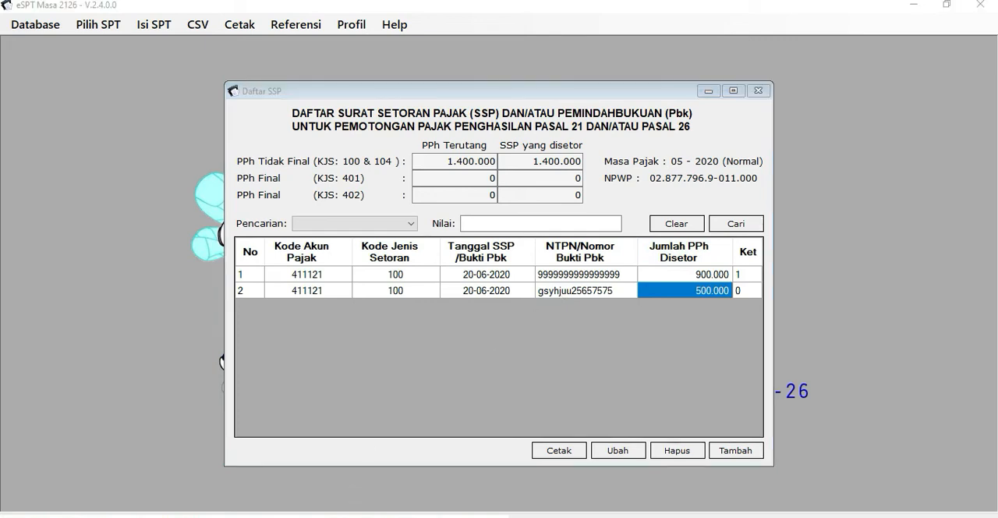
pyautogui.click(536, 315)
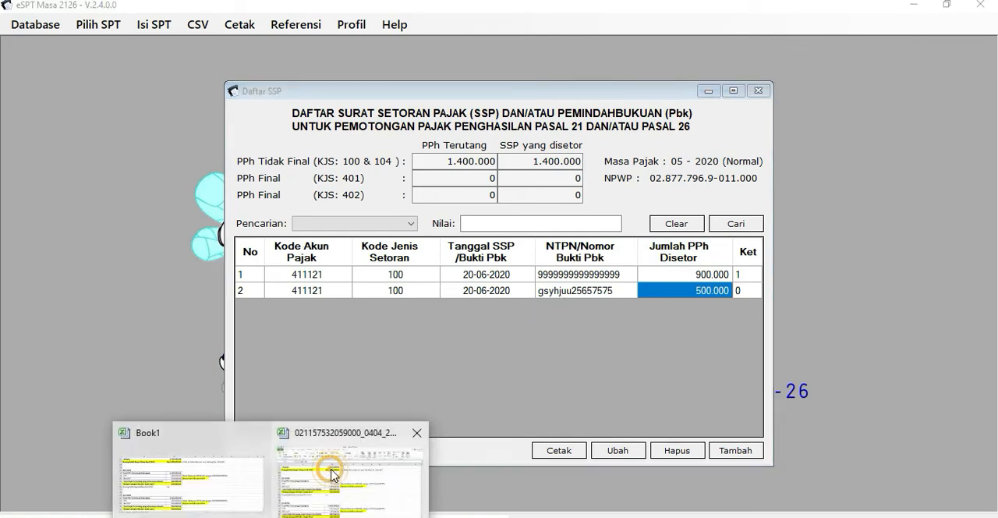
pyautogui.click(180, 460)
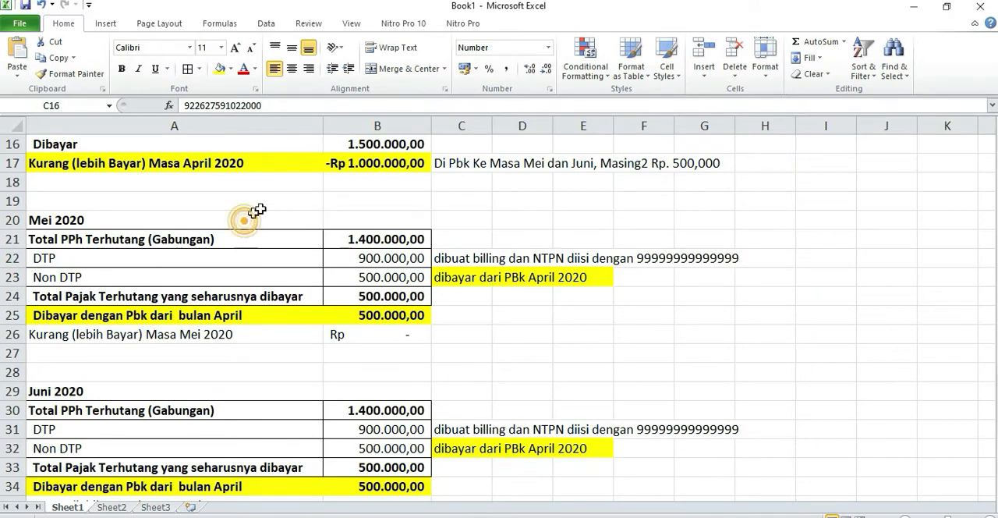
pyautogui.click(338, 166)
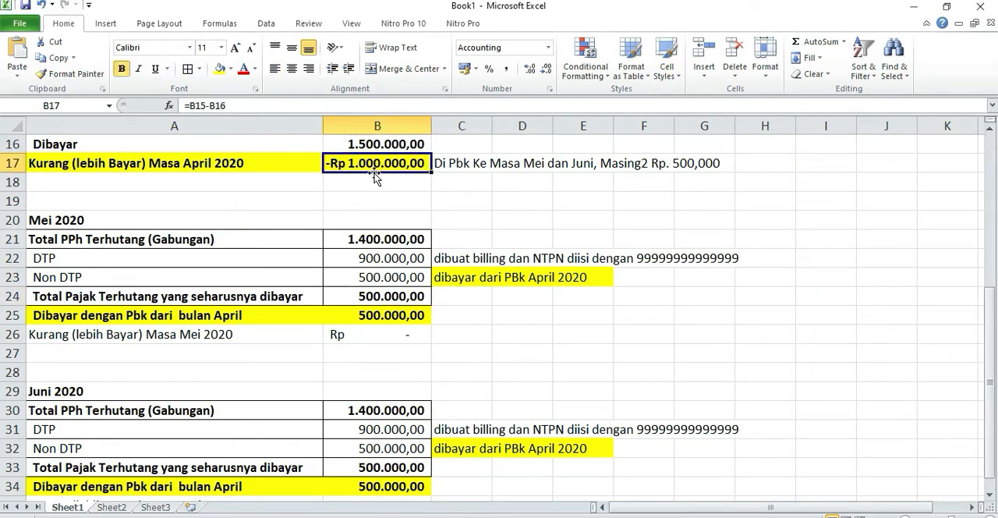
pyautogui.click(410, 321)
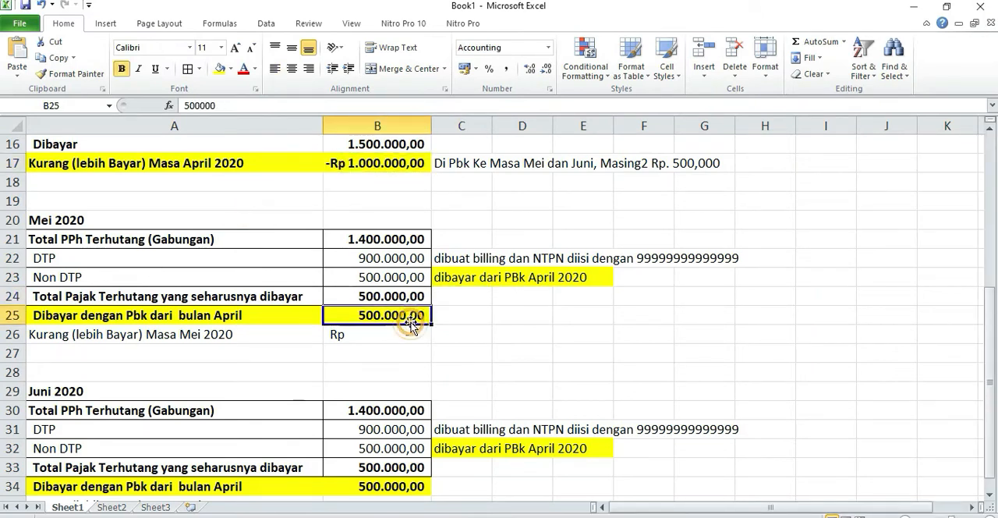
# Switch to eSPT, check the second Mei 2020 payment, and inspect the blank SSP/Pbk entry form before closing it unsaved.
pyautogui.hotkey('alt', 'Tab')
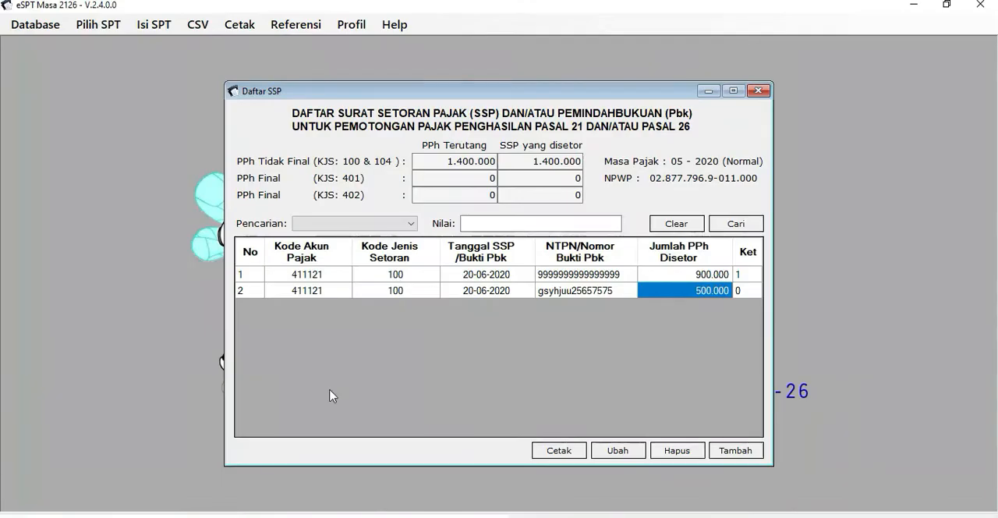
pyautogui.click(335, 291)
pyautogui.click(735, 452)
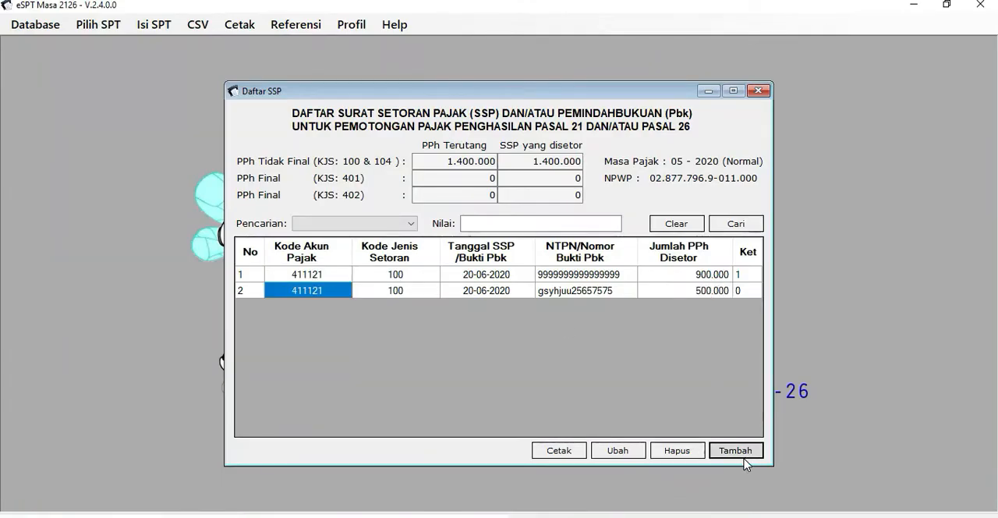
pyautogui.click(434, 336)
pyautogui.click(480, 350)
pyautogui.click(721, 158)
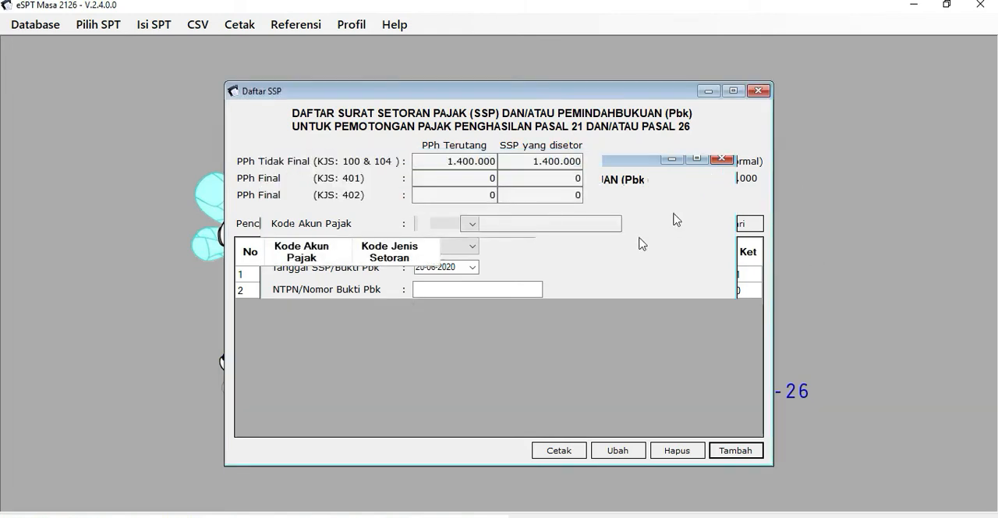
# Compare the Jumlah PPh Disetor of both Mei 2020 payments with the non-final SSP yang disetor total.
pyautogui.click(700, 291)
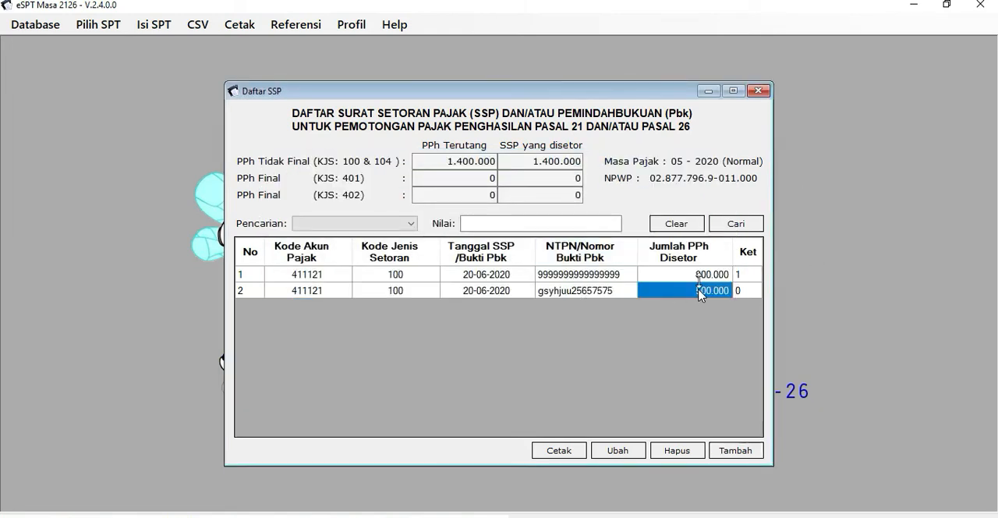
pyautogui.click(702, 274)
pyautogui.click(704, 291)
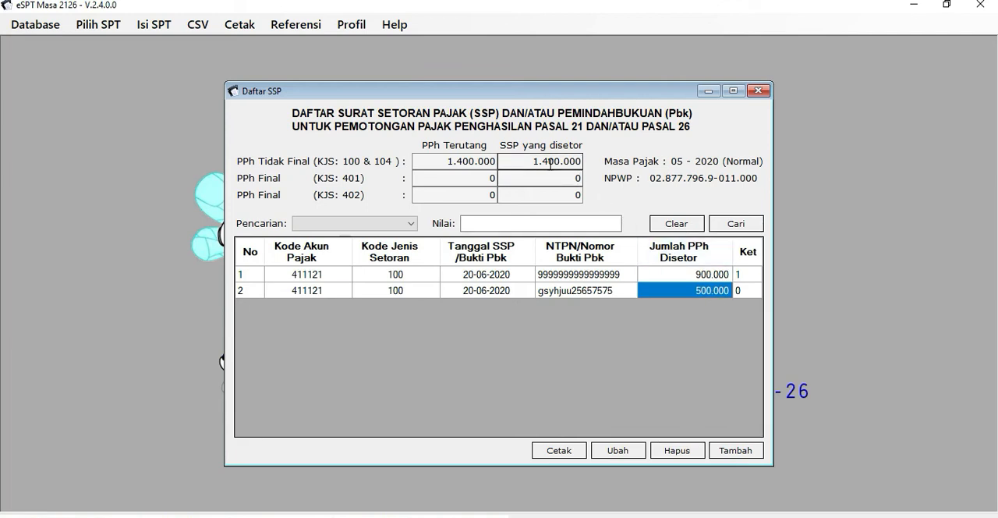
pyautogui.moveTo(581, 166); pyautogui.dragTo(504, 170)
pyautogui.click(509, 178)
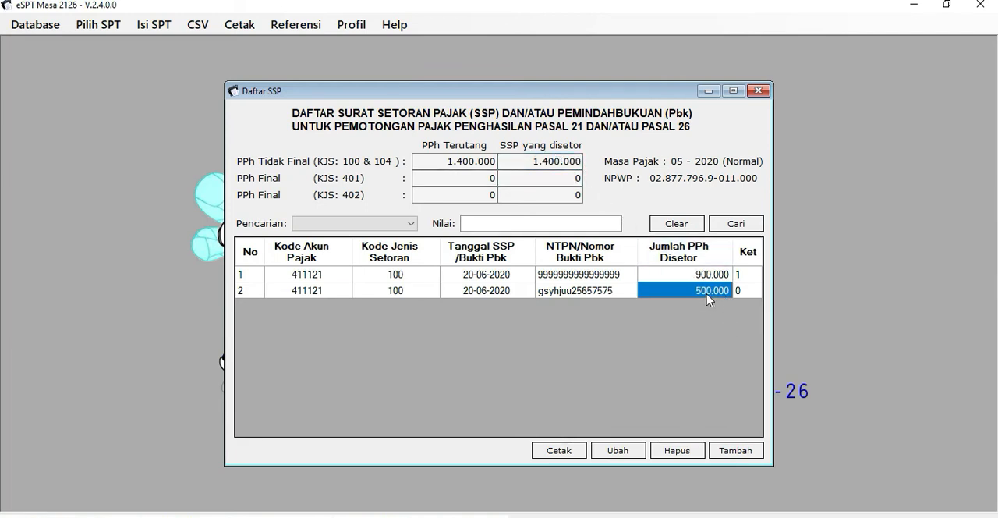
# Change the Keterangan of the second Mei 2020 payment to 2 for Pbk, save it, and check the Ket codes of both payments.
pyautogui.click(616, 451)
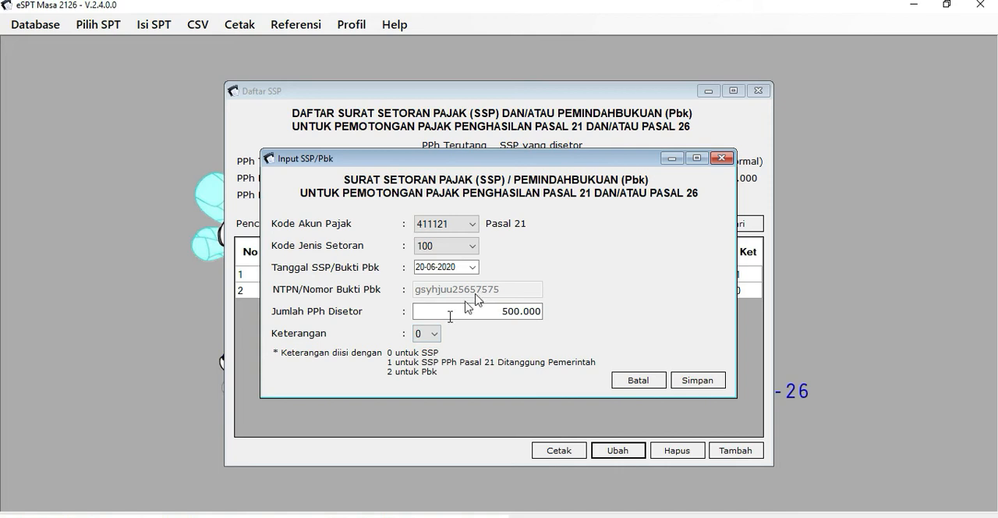
pyautogui.click(436, 340)
pyautogui.click(427, 370)
pyautogui.click(680, 382)
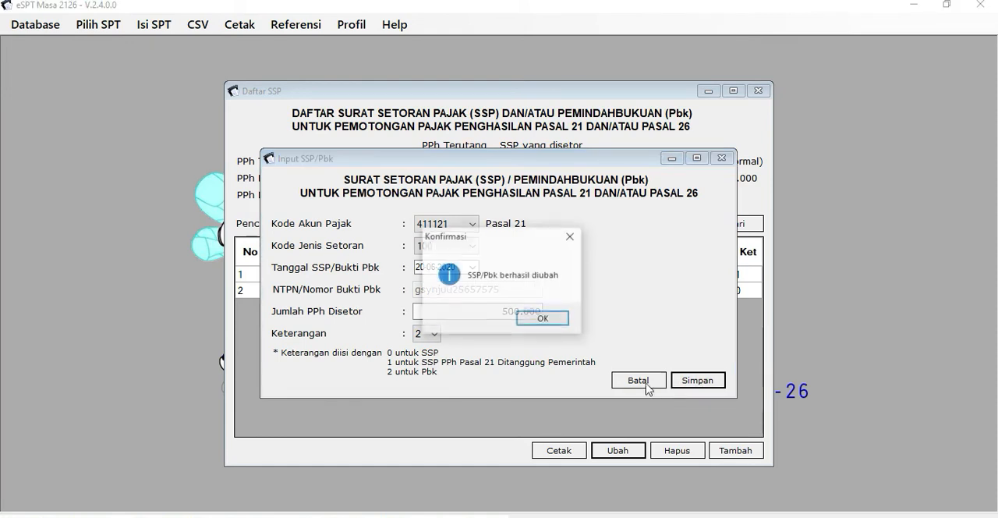
pyautogui.click(542, 317)
pyautogui.click(638, 379)
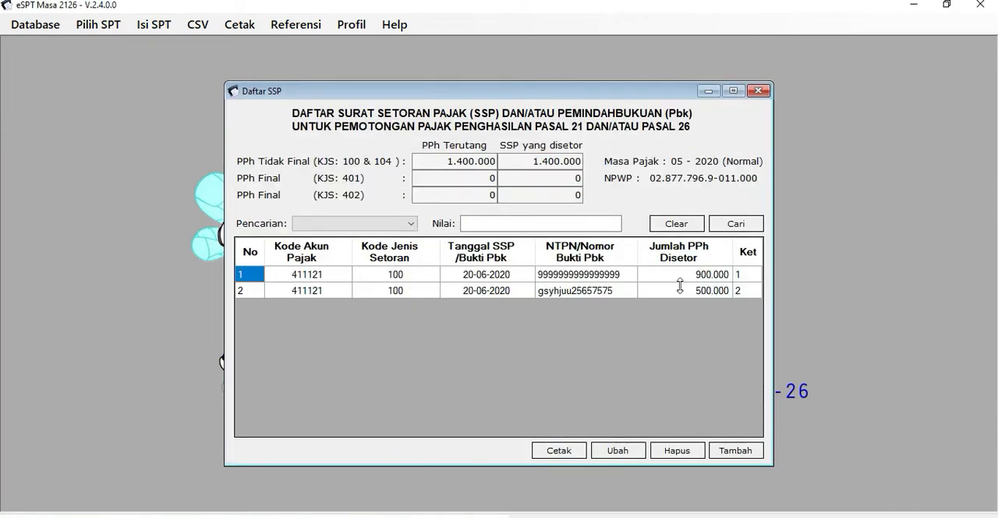
pyautogui.click(754, 277)
pyautogui.click(754, 293)
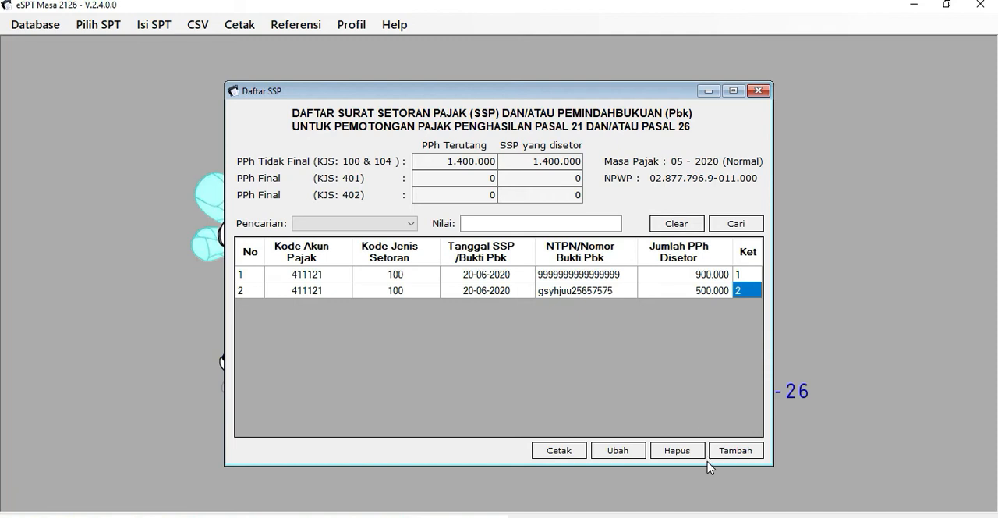
# Close Daftar SSP and open the Juni 2020 SPT with Pembetulan 0 from the list of created SPTs.
pyautogui.click(758, 92)
pyautogui.click(196, 26)
pyautogui.click(196, 27)
pyautogui.click(147, 31)
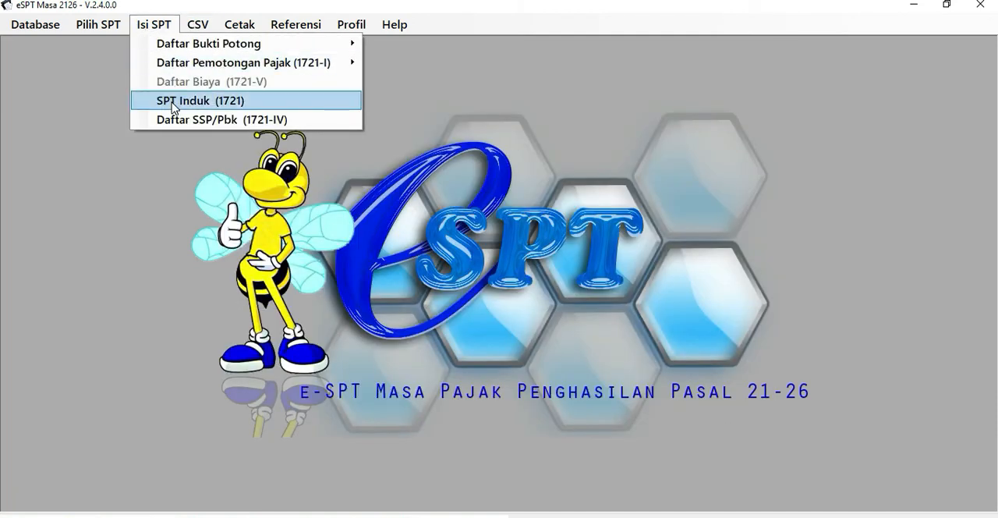
pyautogui.moveTo(108, 21)
pyautogui.click(111, 63)
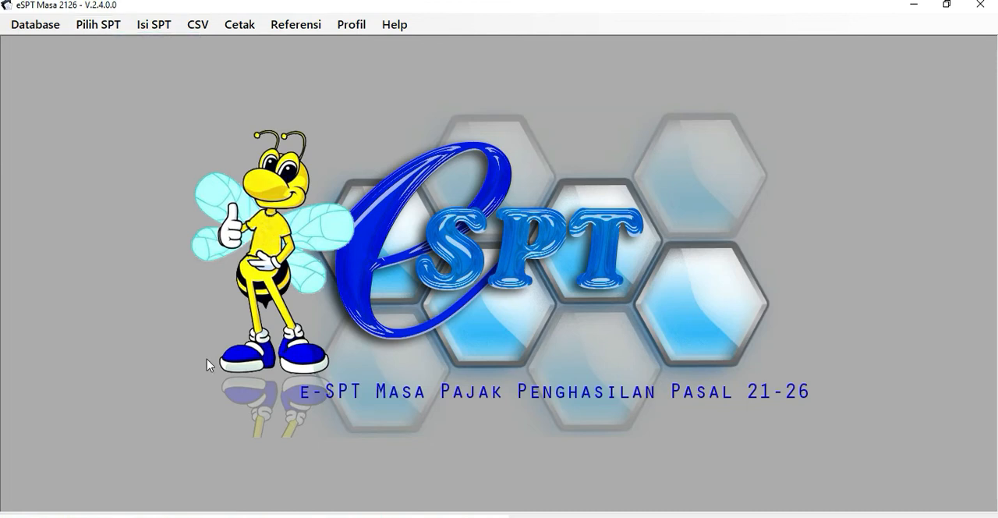
pyautogui.moveTo(270, 517)
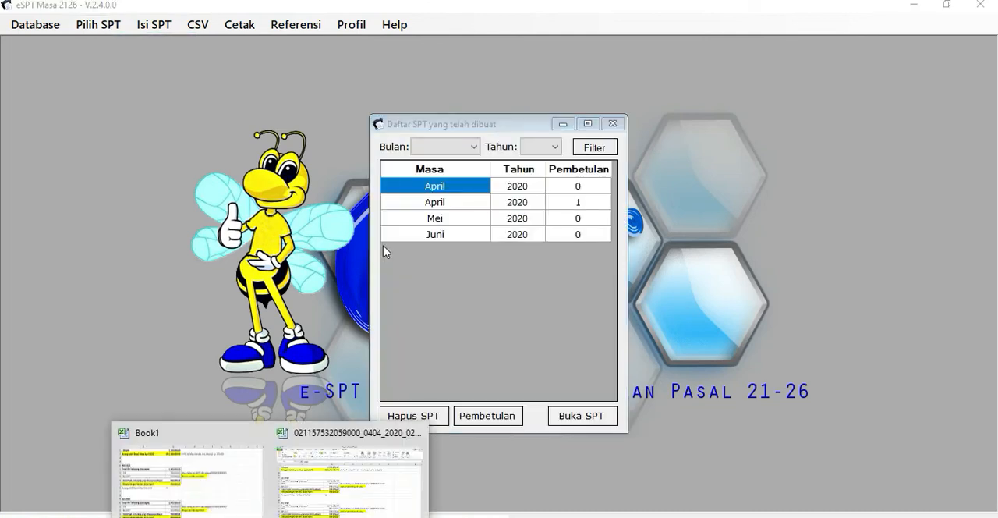
pyautogui.click(415, 235)
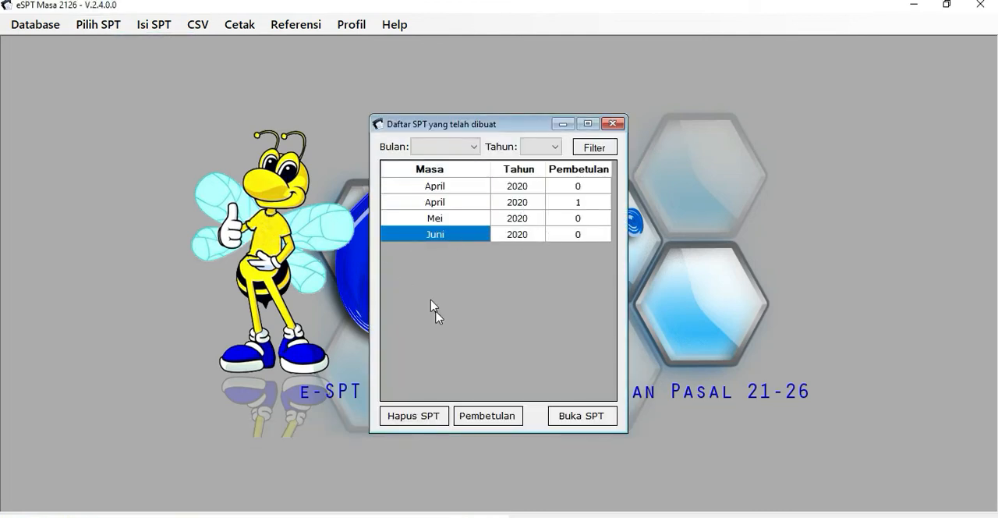
pyautogui.click(595, 424)
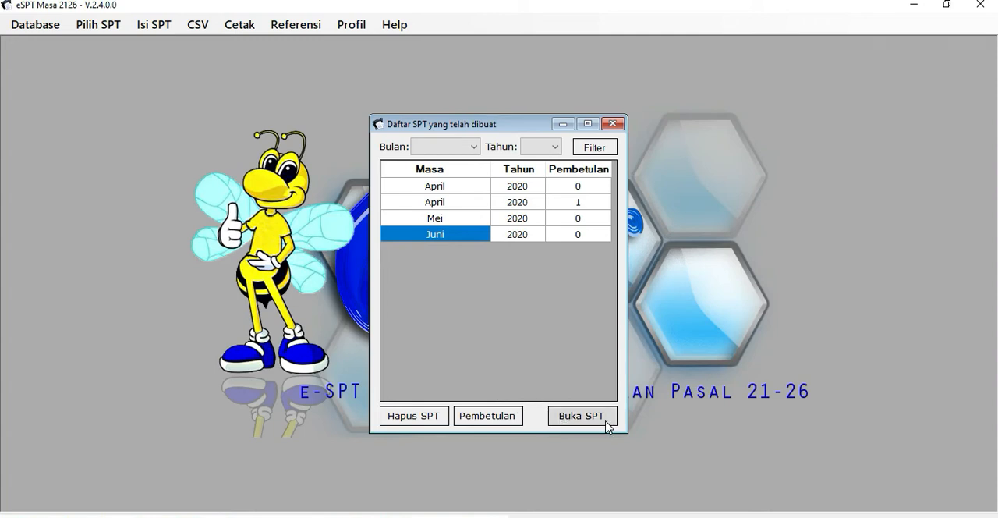
pyautogui.click(606, 421)
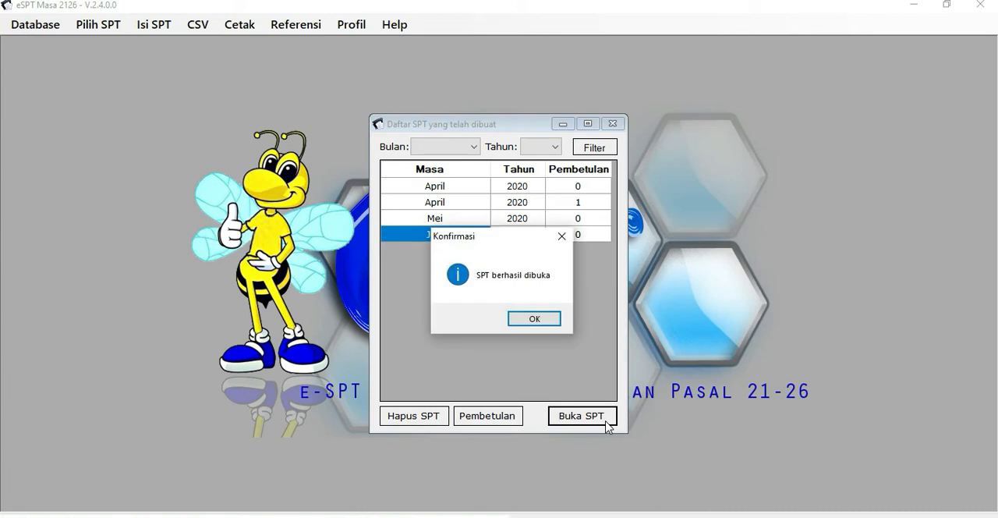
pyautogui.click(534, 318)
# Switch to Book1 in Excel and examine the Juni 2020 DTP, Non DTP, tax due and Pbk payment rows.
pyautogui.click(272, 516)
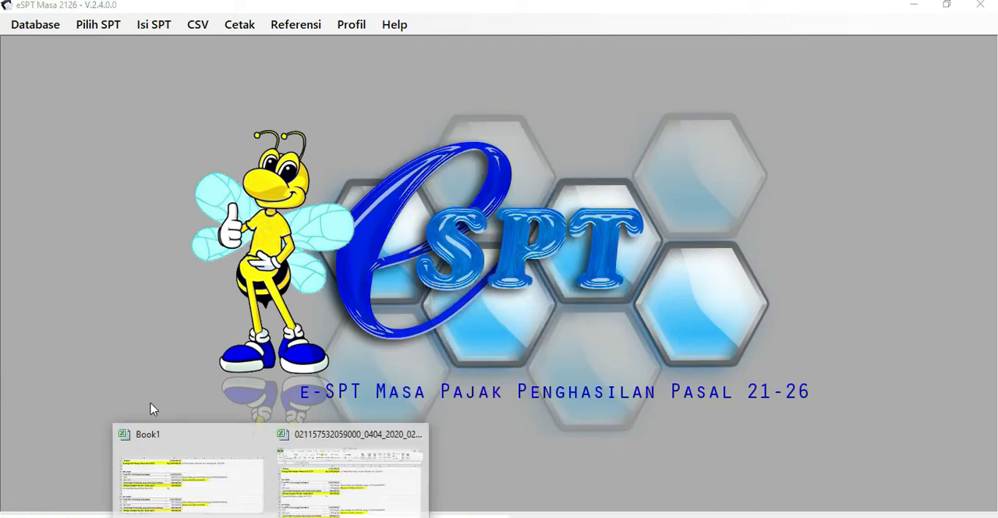
pyautogui.click(382, 475)
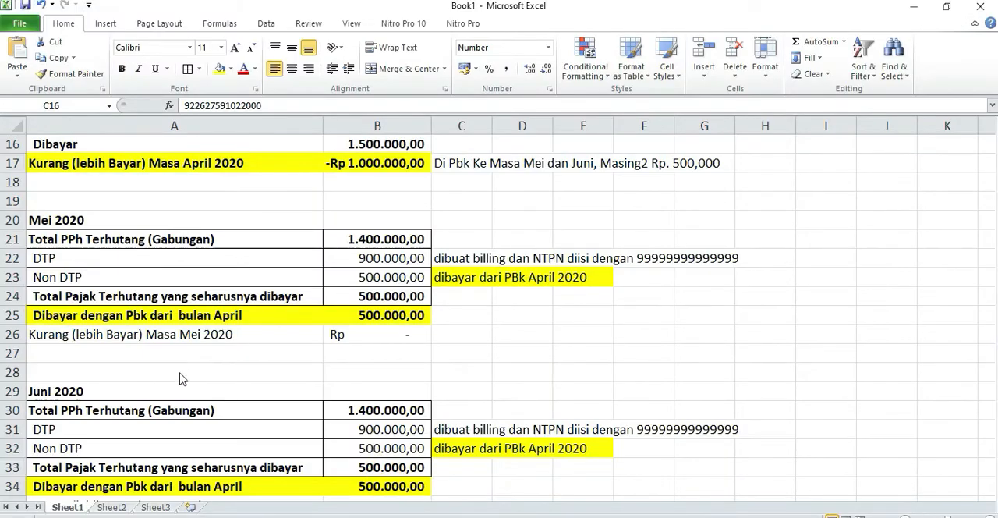
pyautogui.click(368, 437)
pyautogui.moveTo(477, 433); pyautogui.dragTo(711, 426)
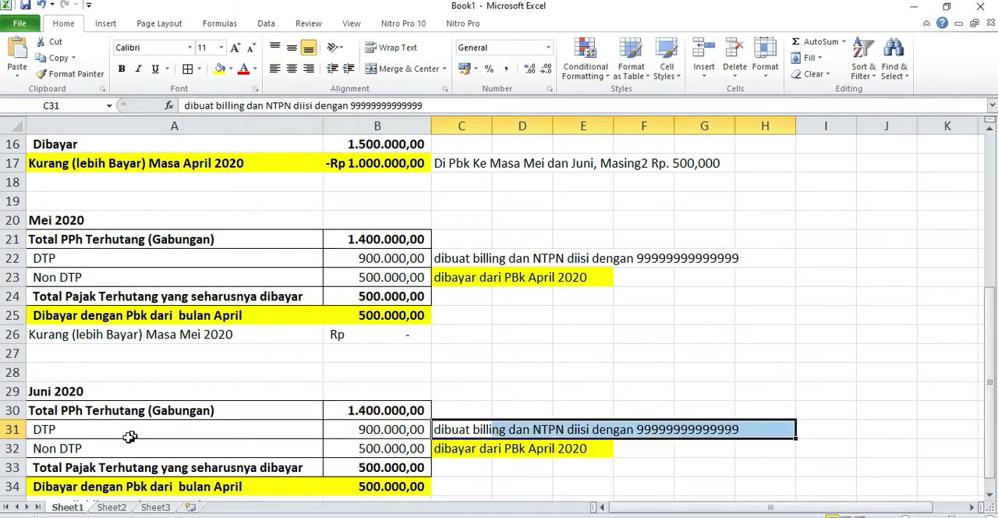
pyautogui.click(127, 445)
pyautogui.click(379, 444)
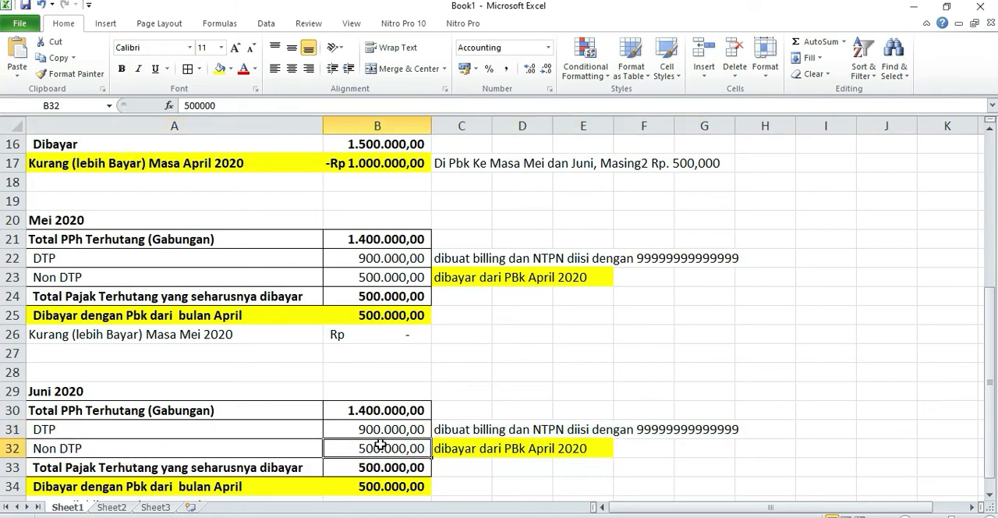
pyautogui.click(377, 465)
pyautogui.scroll(-1, 444, 454)
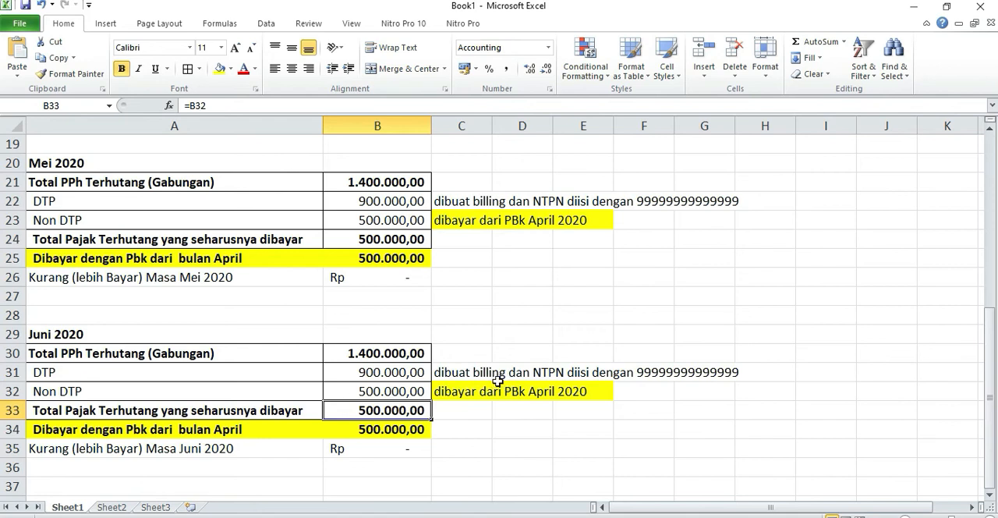
pyautogui.click(395, 427)
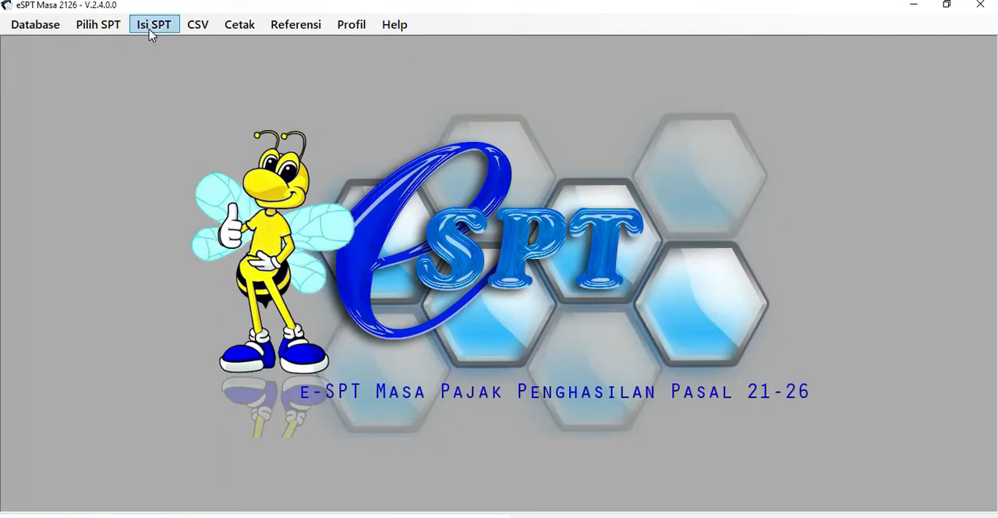
# Switch to eSPT and review the Juni 2020 SPT Induk's total tax in B.1 and line 15 of B.2, then close it.
pyautogui.click(109, 25)
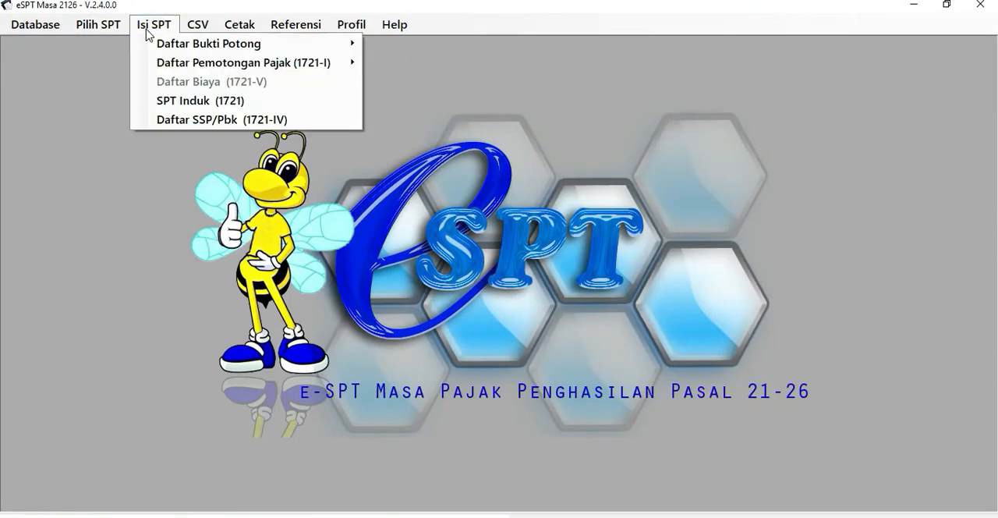
pyautogui.click(156, 106)
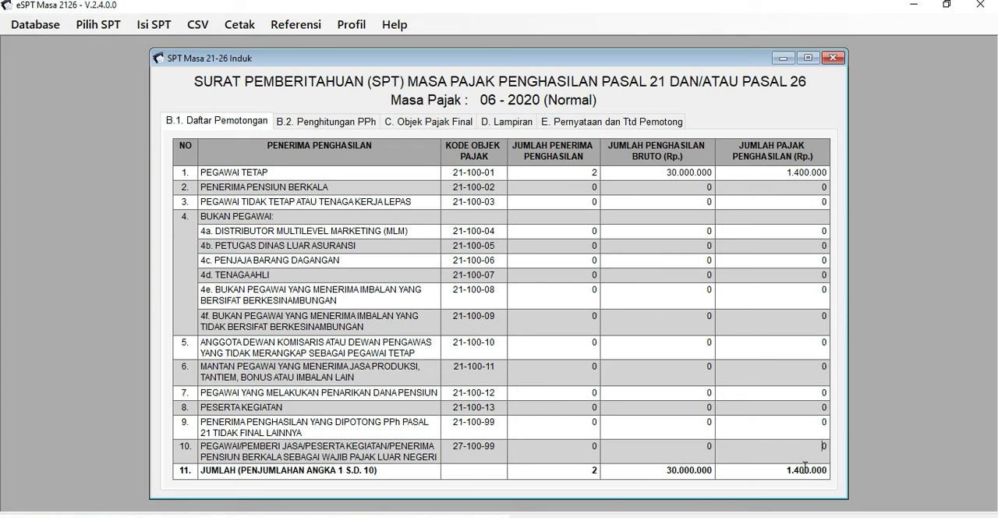
pyautogui.moveTo(791, 470); pyautogui.dragTo(823, 470)
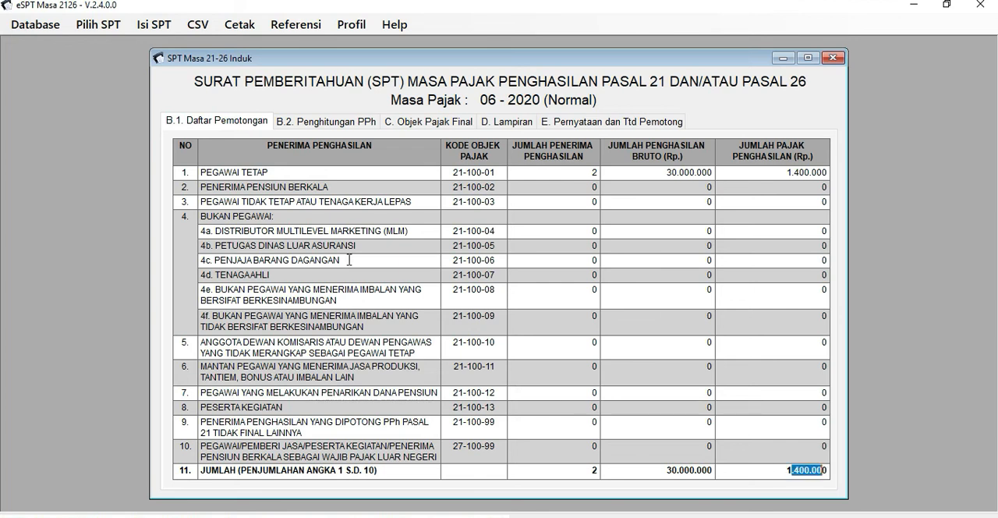
pyautogui.click(302, 127)
pyautogui.moveTo(784, 222); pyautogui.dragTo(820, 214)
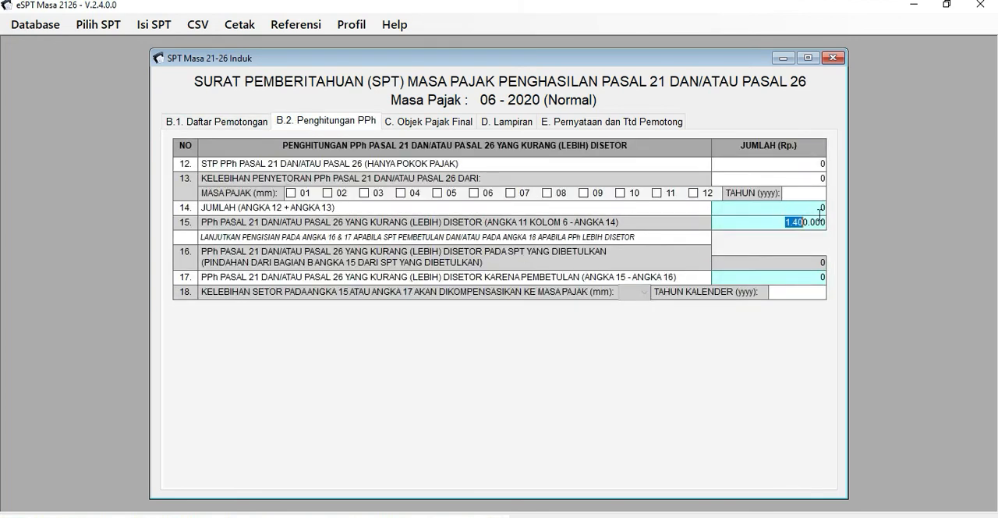
pyautogui.click(833, 57)
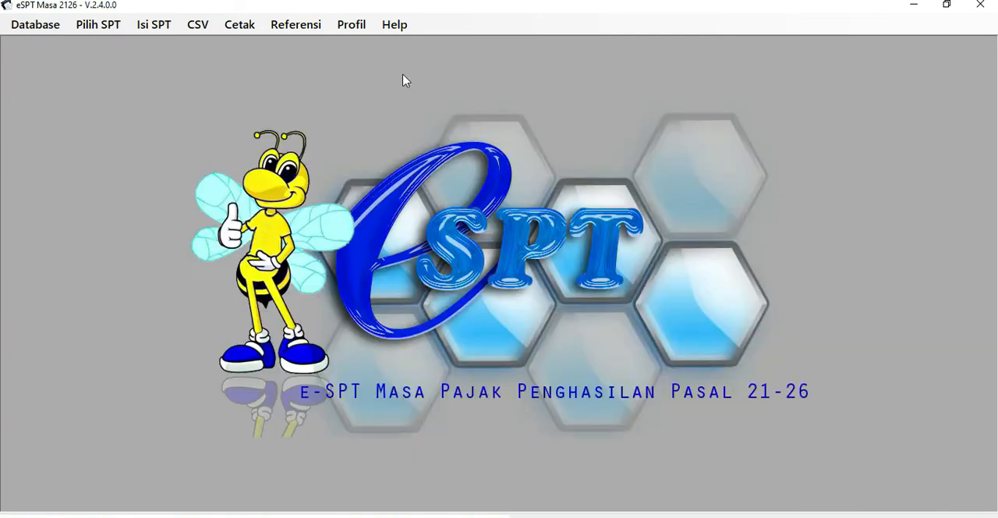
# Open Daftar SSP/Pbk (1721-IV) for Juni 2020, check the amounts and Ket codes of both payments, and close the list.
pyautogui.click(153, 24)
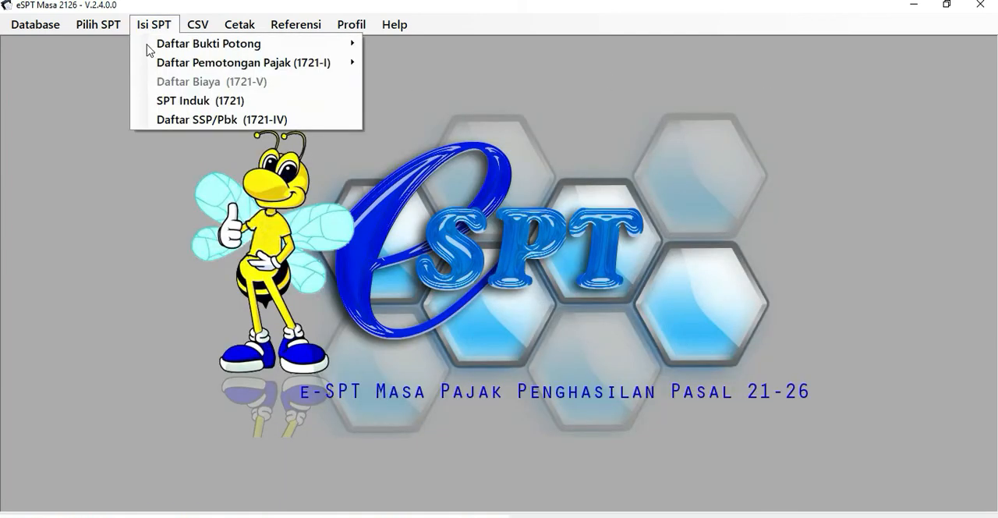
pyautogui.click(156, 125)
pyautogui.click(706, 273)
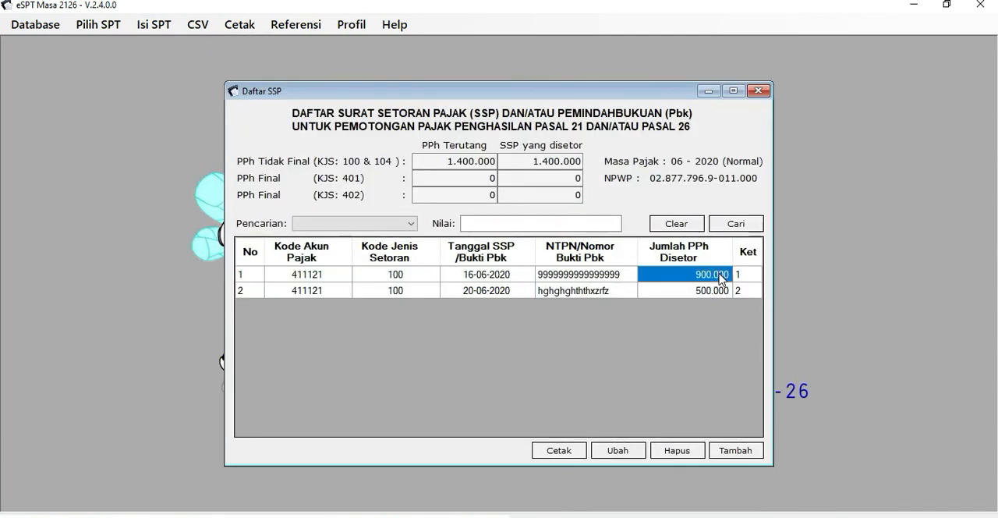
pyautogui.moveTo(740, 274); pyautogui.dragTo(693, 288)
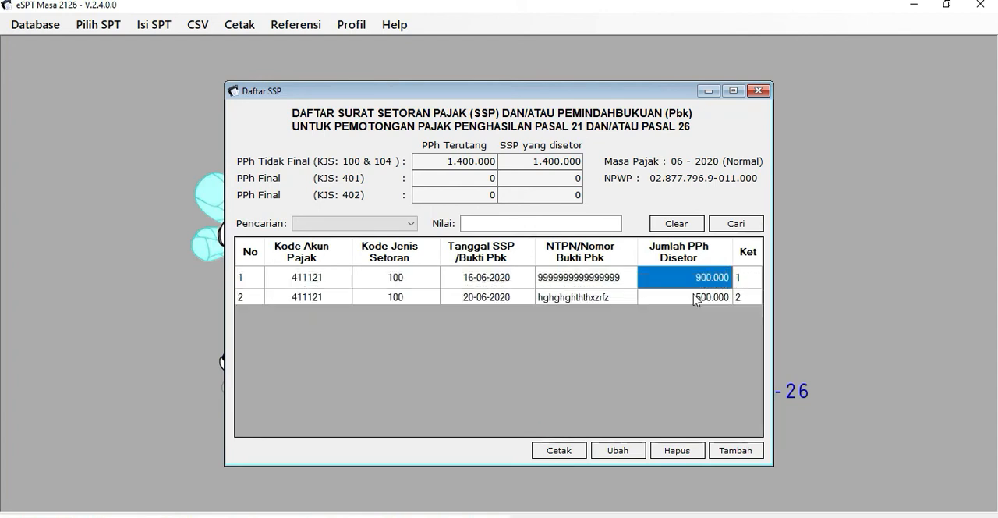
pyautogui.click(746, 279)
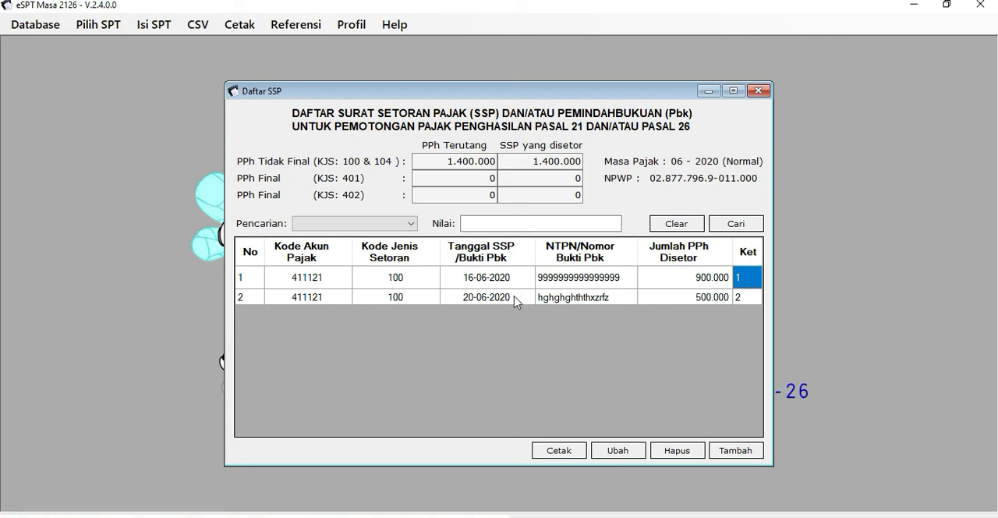
pyautogui.click(466, 299)
pyautogui.click(743, 301)
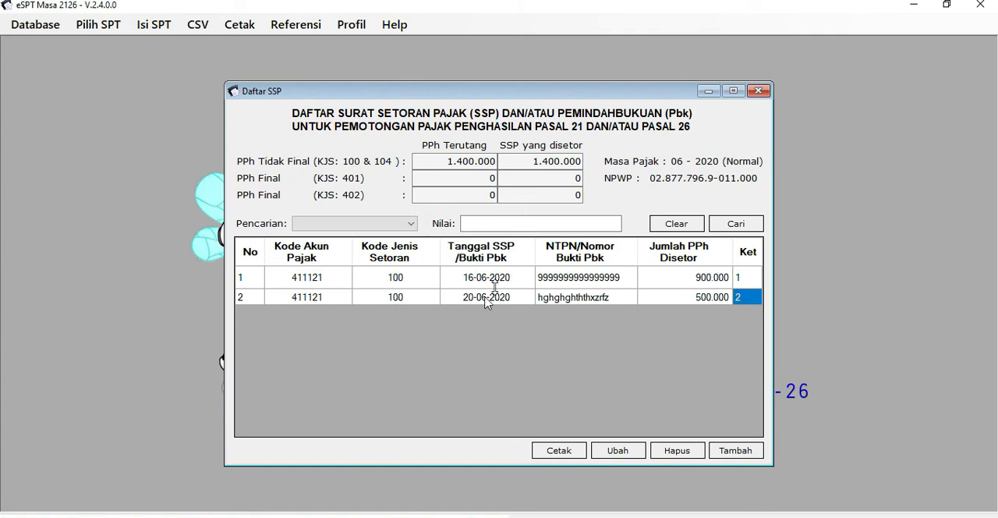
pyautogui.click(714, 301)
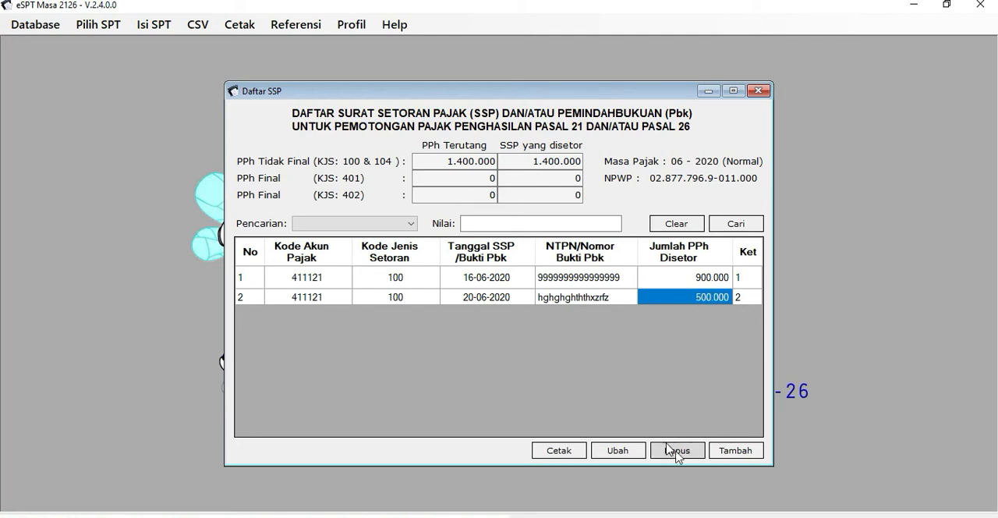
pyautogui.click(758, 90)
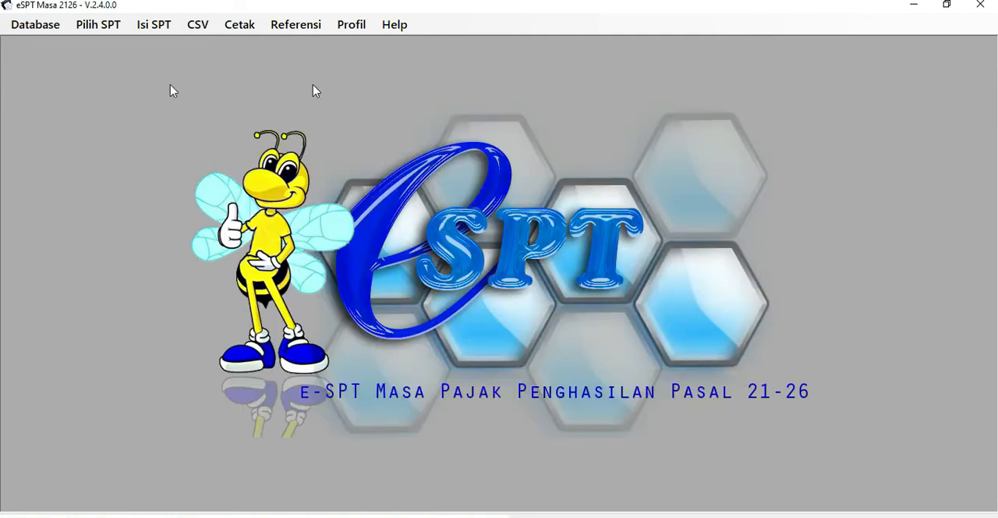
# Switch to Book1 in Excel and copy the Juni 2020 calculation block A29:B35 to cell A38.
pyautogui.click(305, 460)
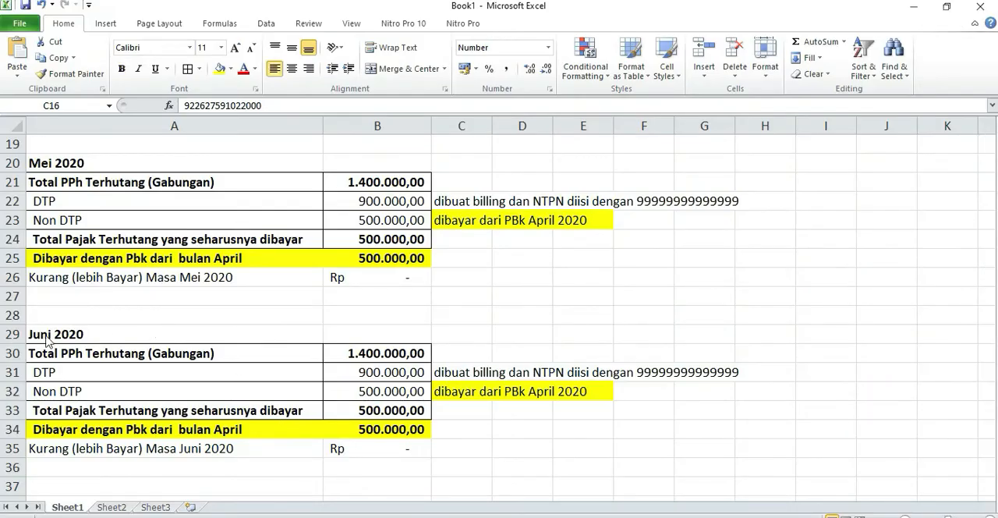
pyautogui.moveTo(35, 334); pyautogui.dragTo(401, 443)
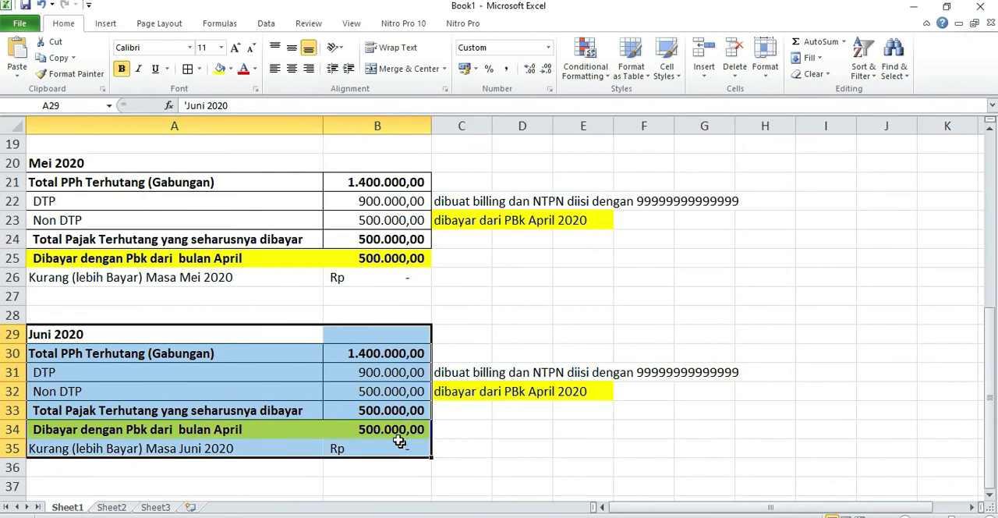
pyautogui.hotkey('ctrl', 'c')
pyautogui.scroll(-3, 392, 432)
pyautogui.click(61, 330)
pyautogui.hotkey('ctrl', 'v')
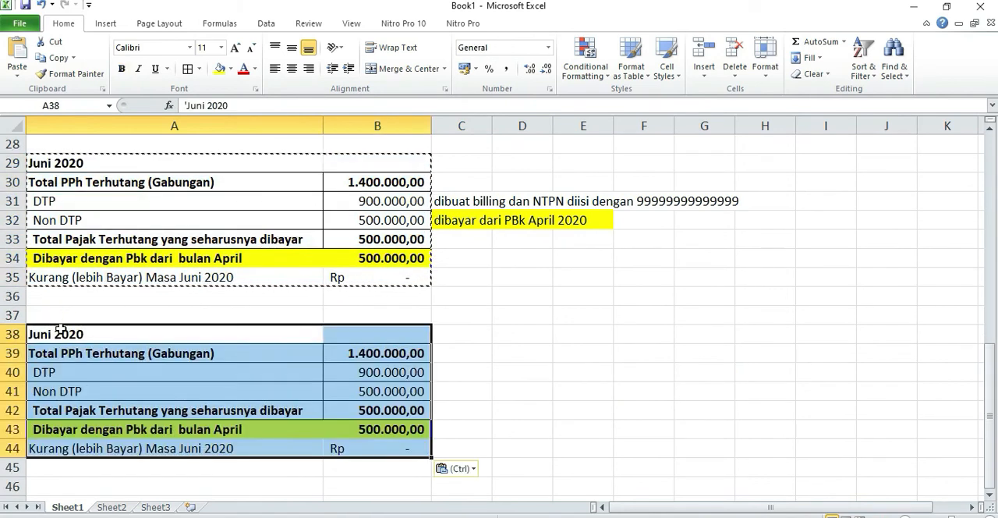
# Change the heading of the copied calculation block in A38 to "Juli 2020".
pyautogui.click(52, 333)
pyautogui.doubleClick(53, 334)
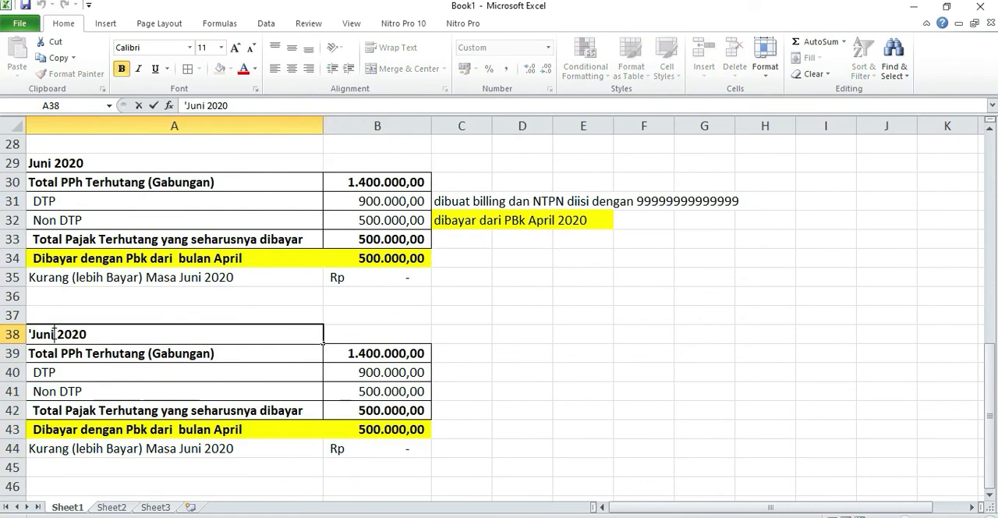
pyautogui.press('BackSpace')
pyautogui.press('BackSpace')
pyautogui.press('BackSpace')
pyautogui.press('BackSpace')
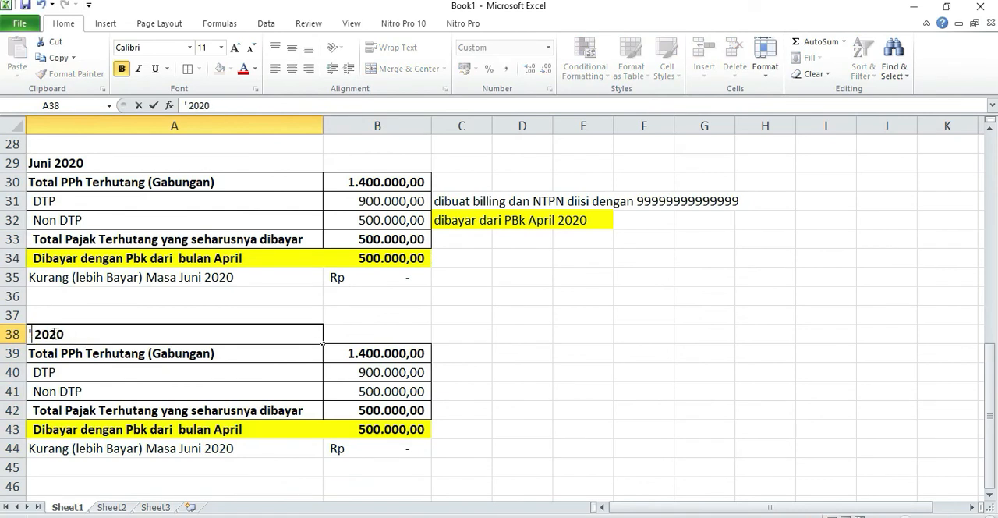
pyautogui.write('Juli')
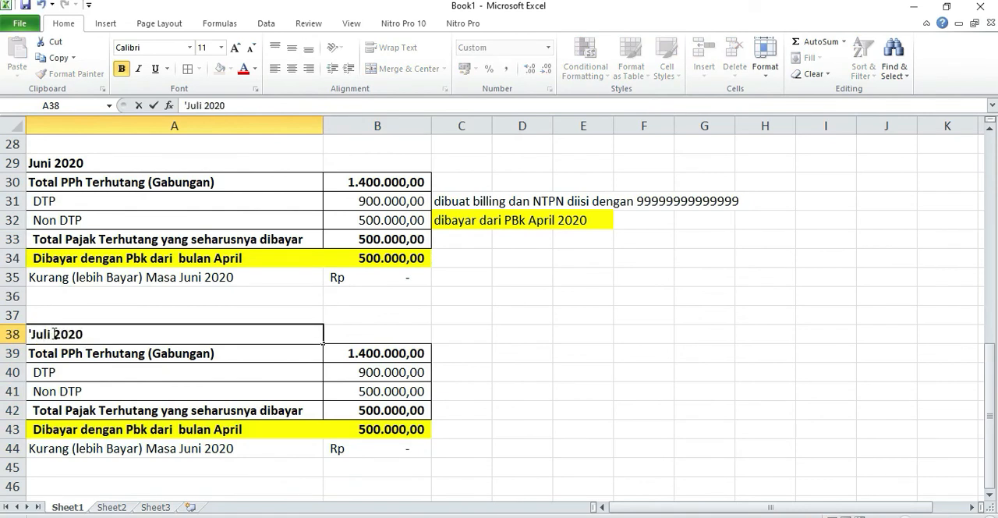
pyautogui.click(187, 373)
# Copy the billing and NTPN note from the Juni 2020 DTP row to C40 beside the Juli 2020 DTP amount.
pyautogui.click(380, 333)
pyautogui.click(390, 347)
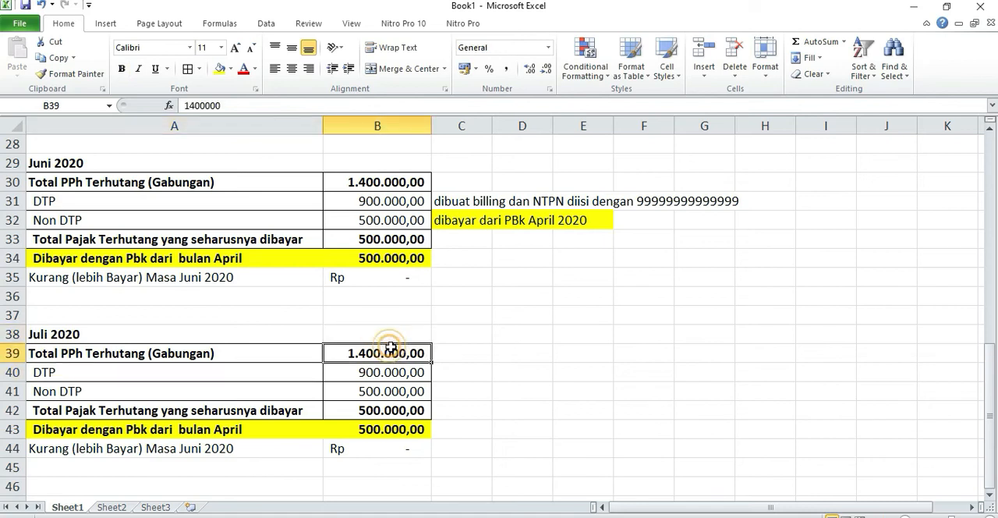
pyautogui.click(314, 427)
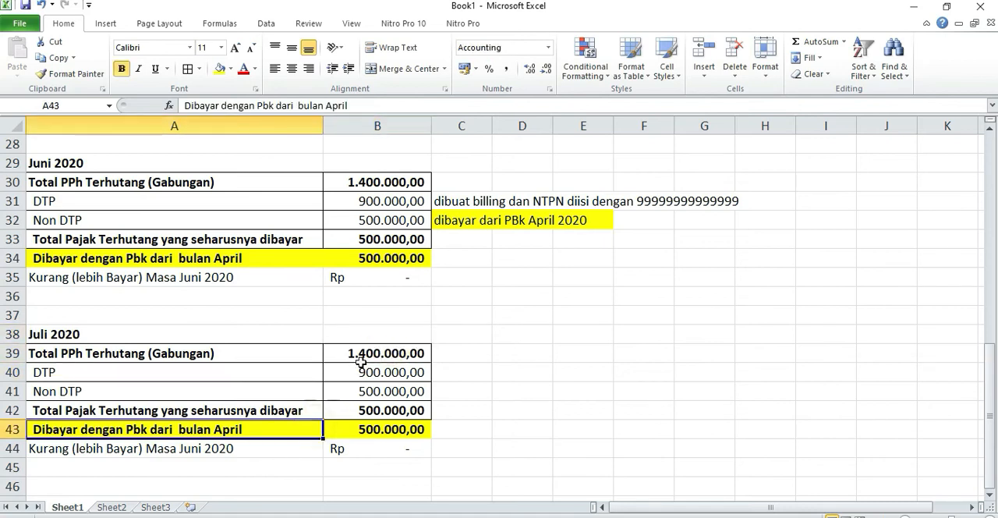
pyautogui.click(316, 372)
pyautogui.click(521, 352)
pyautogui.moveTo(444, 200); pyautogui.dragTo(741, 199)
pyautogui.hotkey('ctrl', 'c')
pyautogui.click(445, 375)
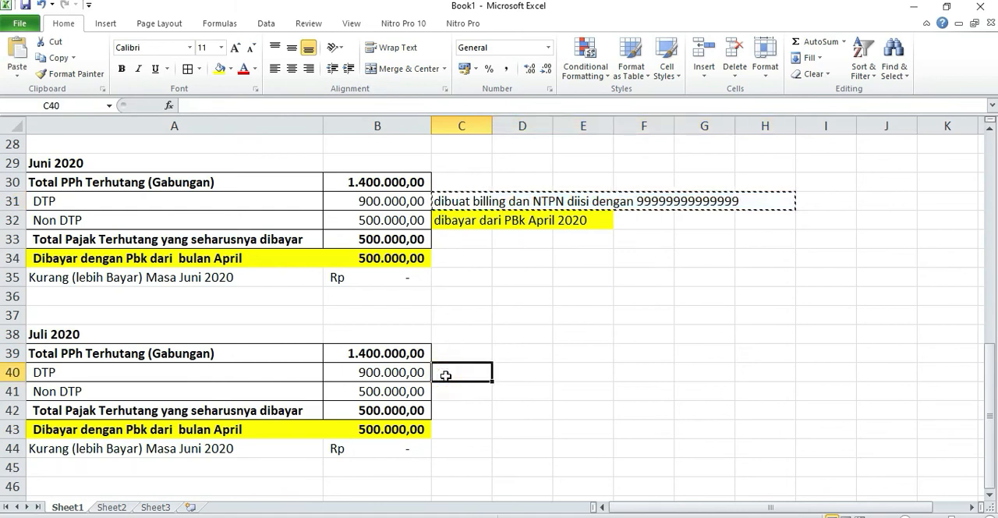
pyautogui.hotkey('ctrl', 'v')
pyautogui.click(456, 391)
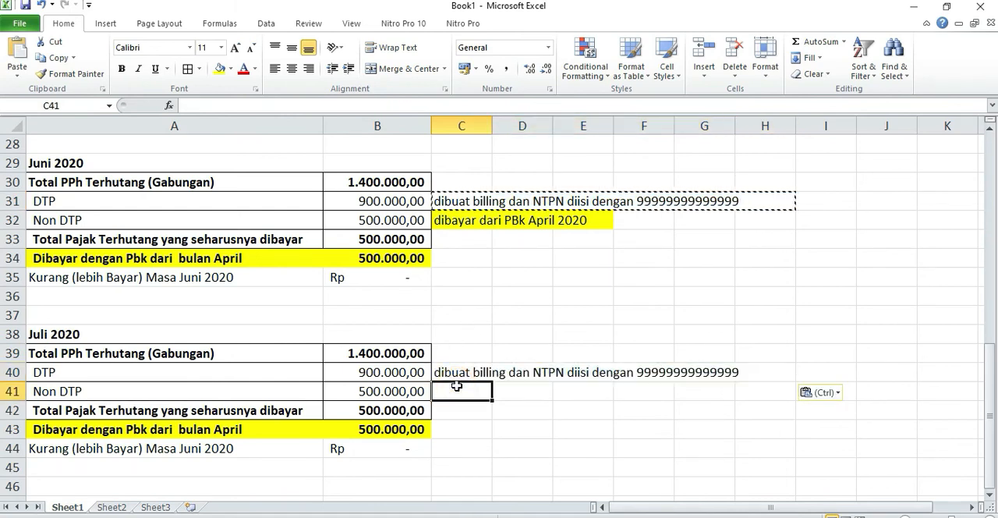
# Reword the Juli 2020 payment label in A43 to "Dibayarkan Disetorkan".
pyautogui.click(386, 392)
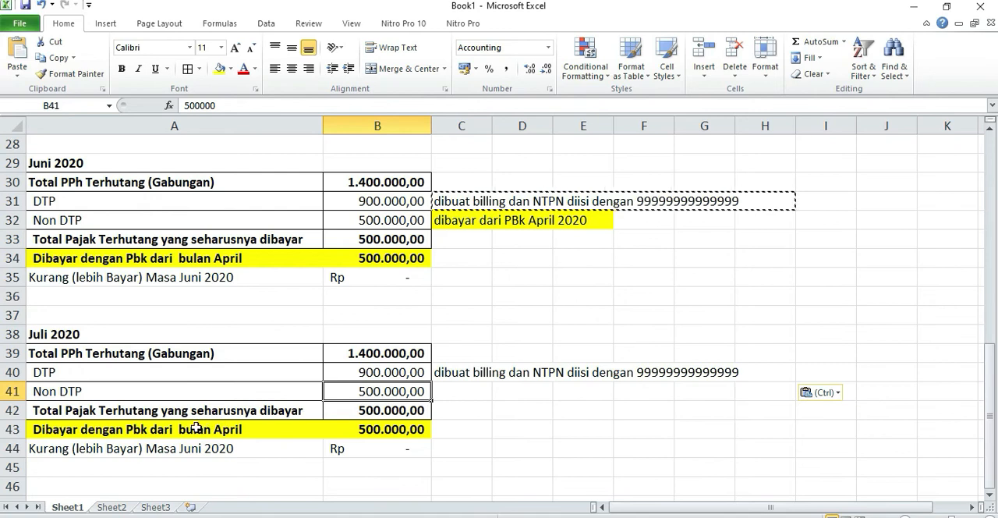
pyautogui.doubleClick(295, 430)
pyautogui.moveTo(295, 429); pyautogui.dragTo(75, 430)
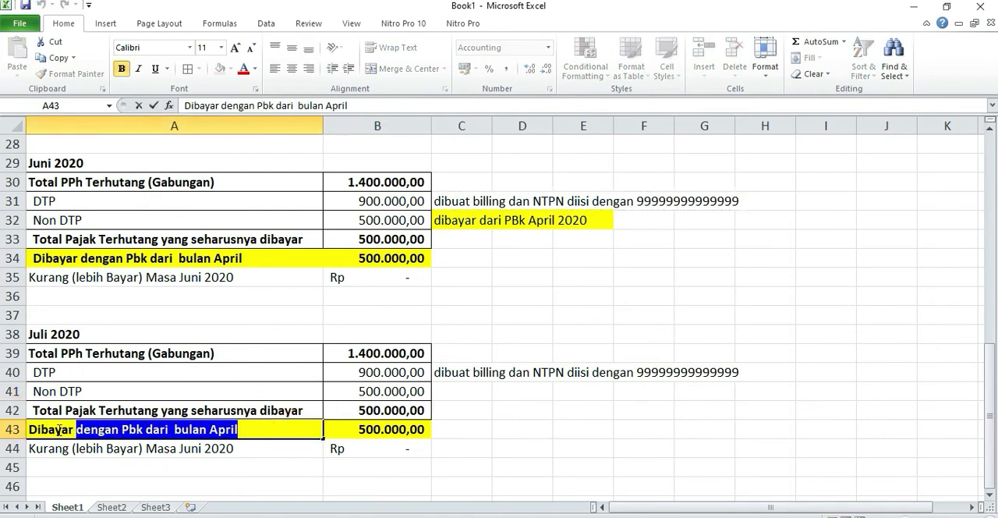
pyautogui.press('BackSpace')
pyautogui.write('kan Disetorkan')
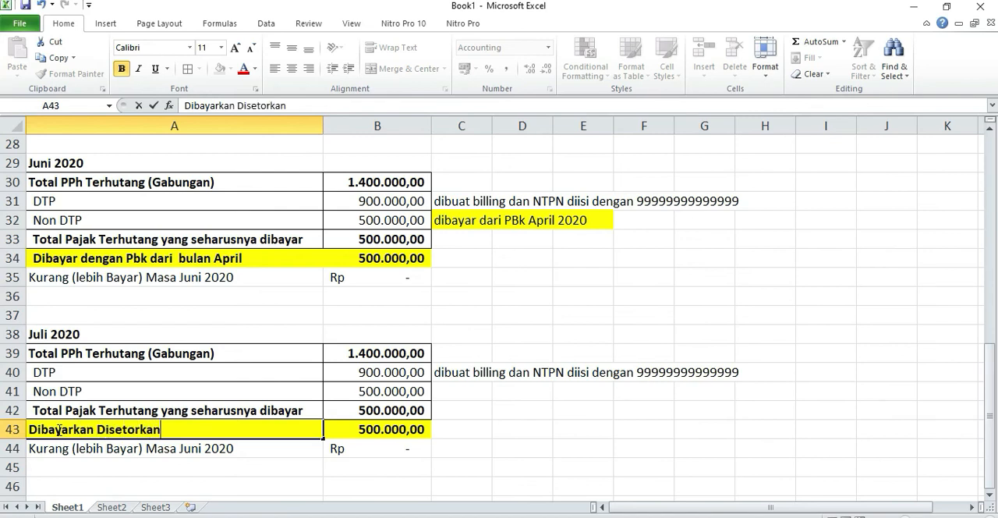
pyautogui.click(370, 429)
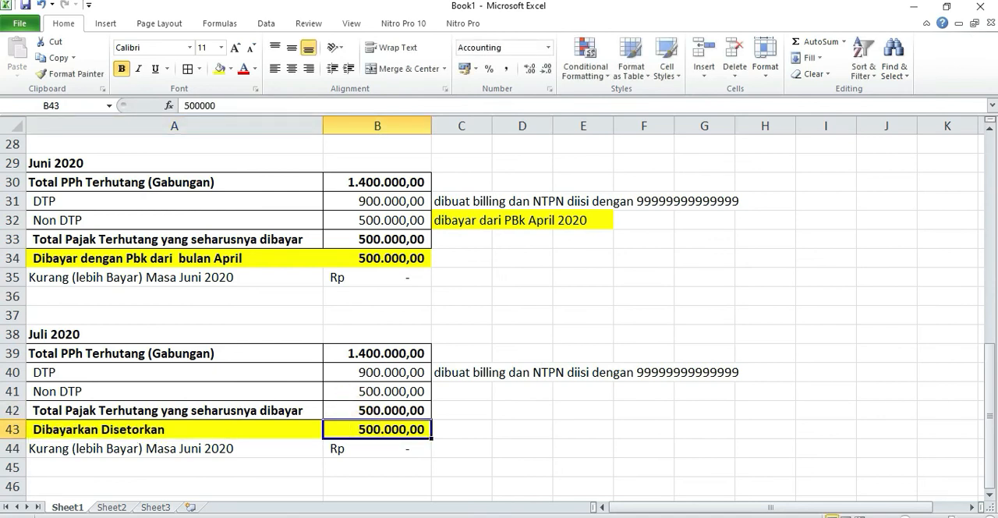
# Examine the Juli 2020 DTP amount with its billing note and the total tax that should be paid.
pyautogui.hotkey('alt', 'Tab')
pyautogui.hotkey('alt', 'Tab')
pyautogui.click(426, 373)
pyautogui.click(459, 374)
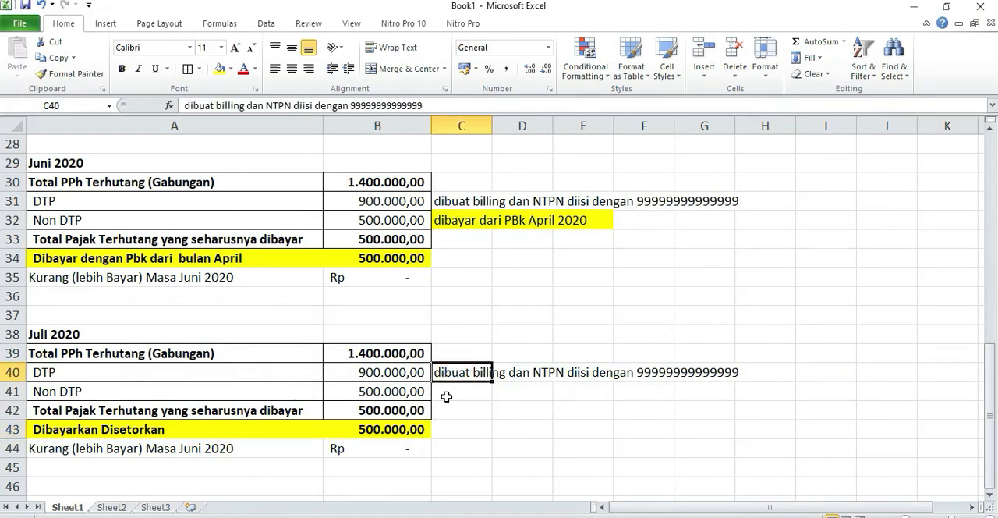
pyautogui.click(362, 411)
pyautogui.moveTo(419, 373); pyautogui.dragTo(797, 374)
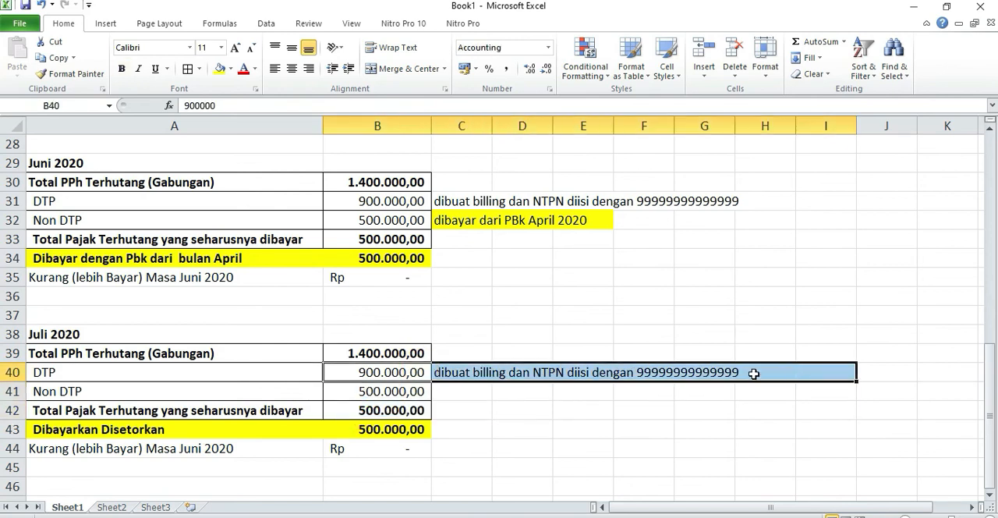
# Switch to eSPT, open Daftar SSP/Pbk (1721-IV) for Juni 2020 and select the 500.000 payment.
pyautogui.hotkey('alt', 'Tab')
pyautogui.hotkey('alt', 'Tab')
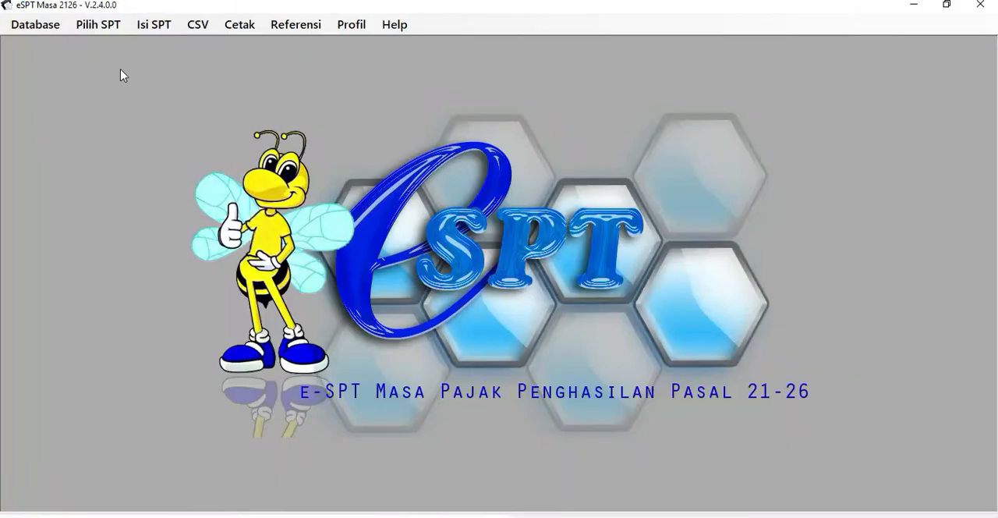
pyautogui.click(141, 25)
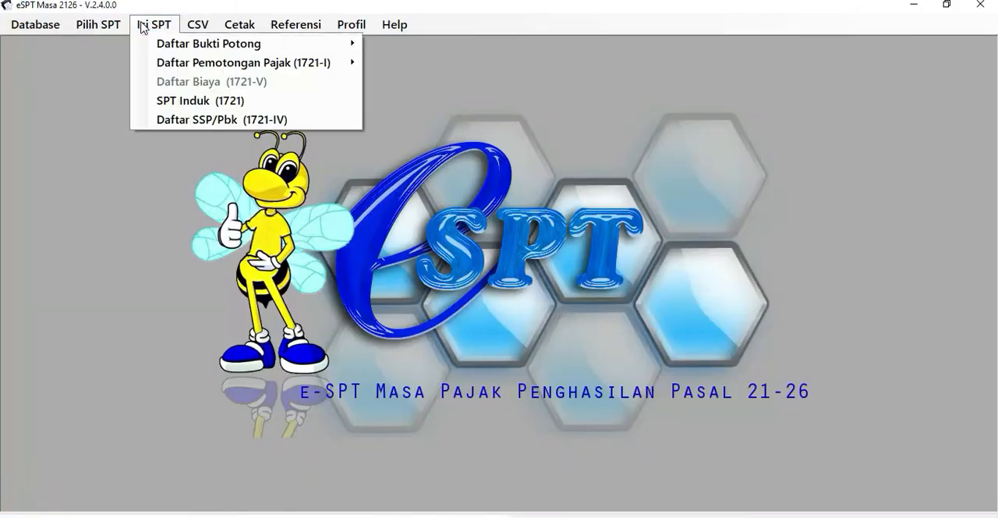
pyautogui.click(167, 119)
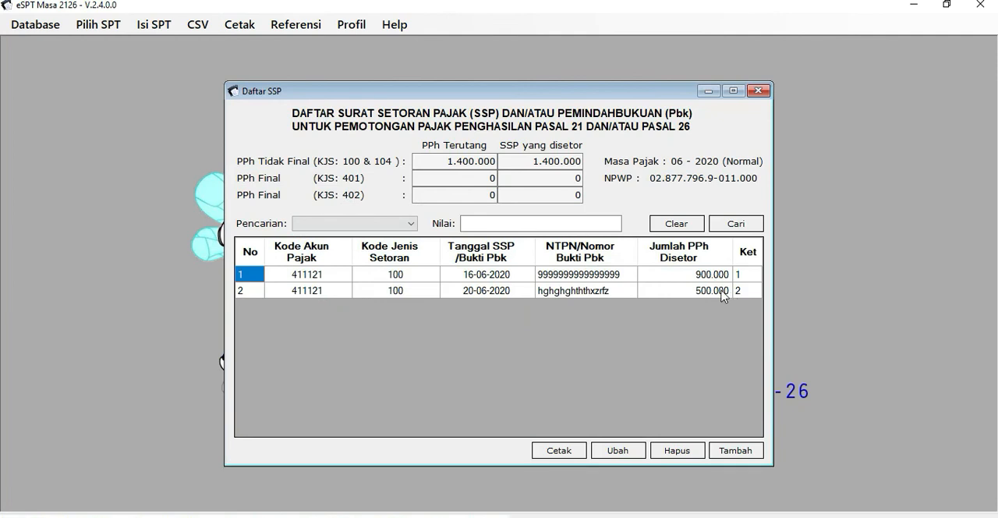
pyautogui.click(721, 292)
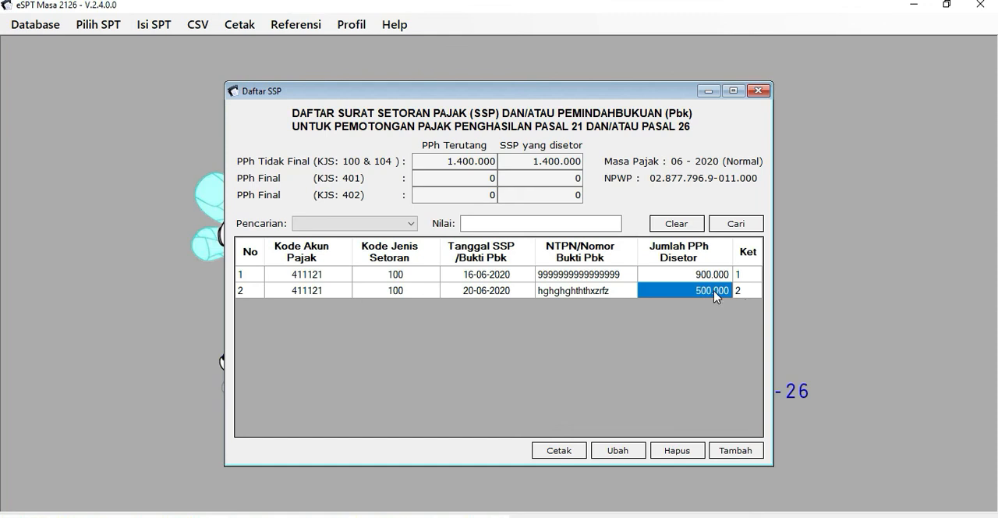
# Open the 500.000 payment's details to check the Keterangan codes for SSP, DTP and Pbk, then close it and the list without saving.
pyautogui.click(636, 452)
pyautogui.click(427, 334)
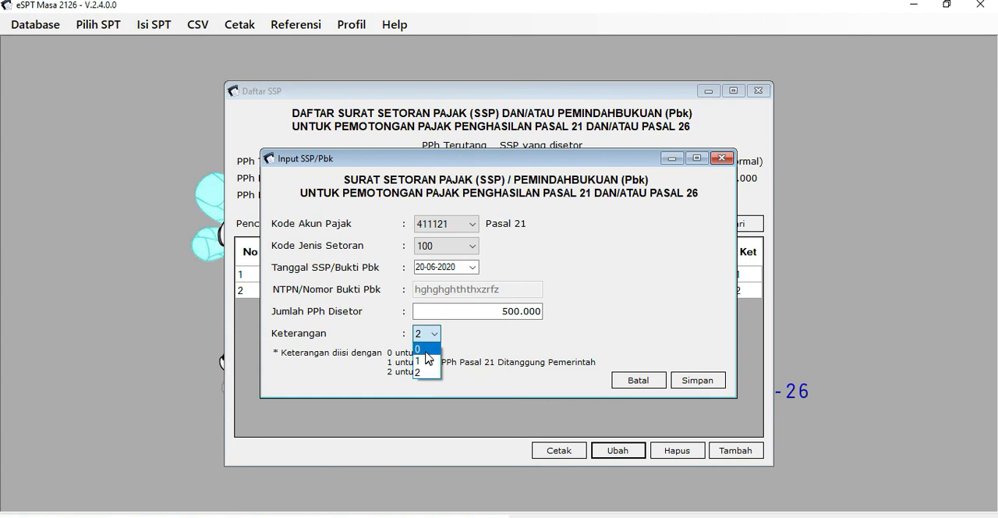
pyautogui.click(367, 361)
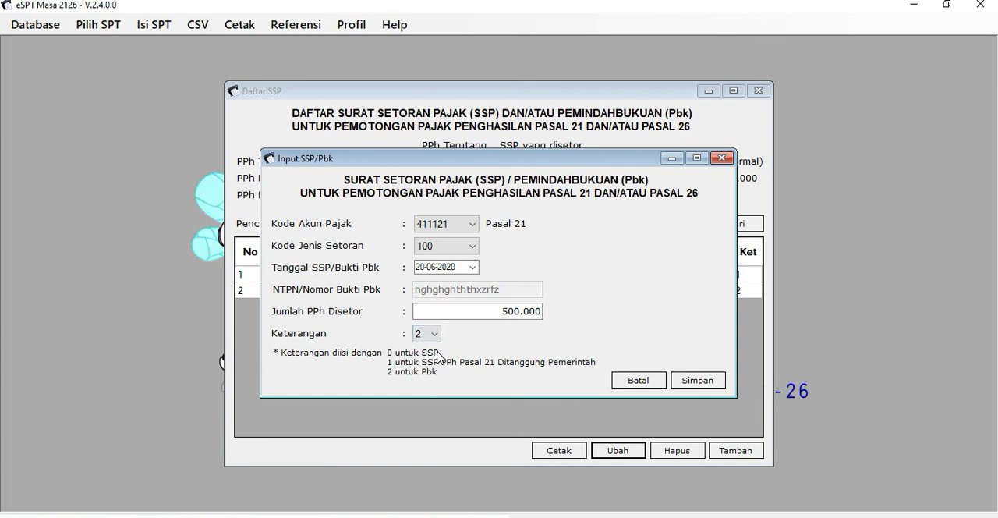
pyautogui.click(642, 380)
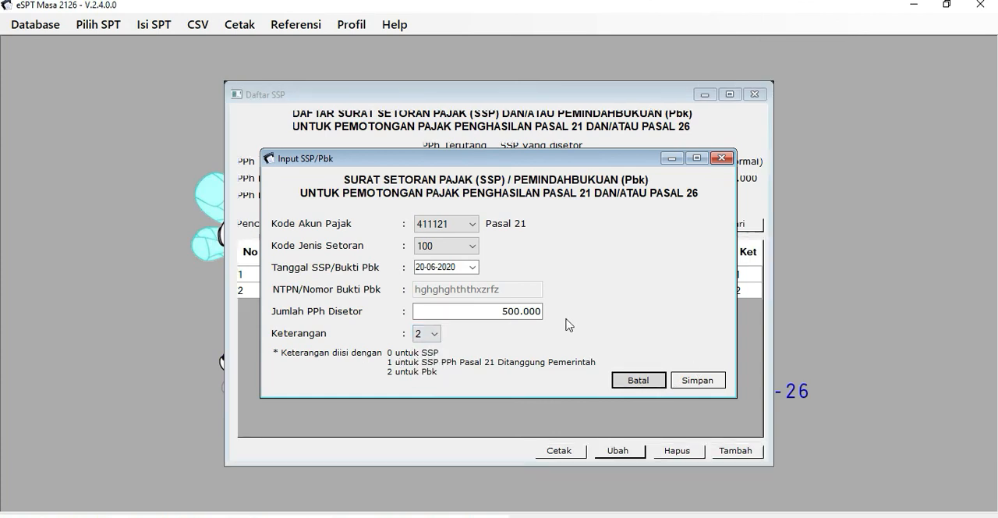
pyautogui.click(757, 90)
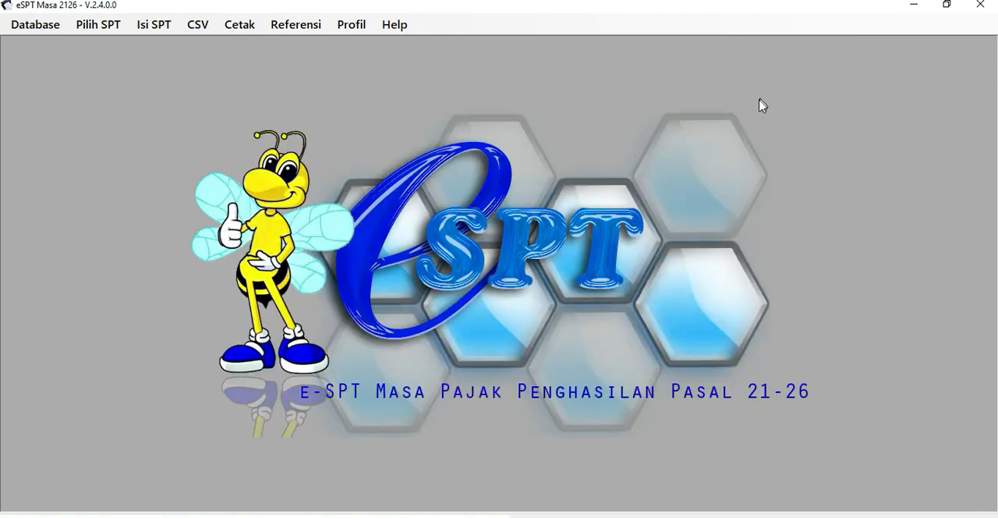